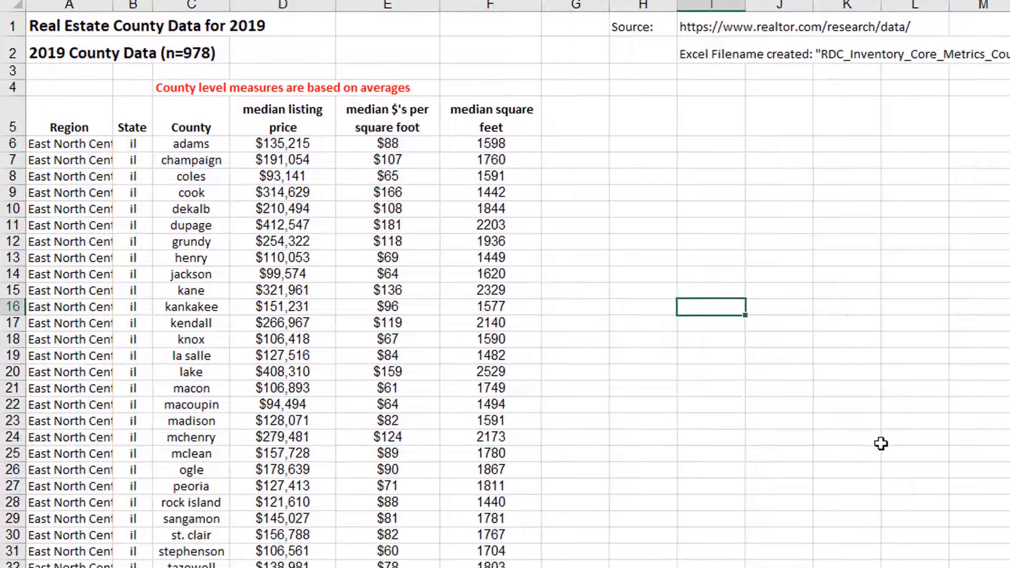
pyautogui.click(652, 176)
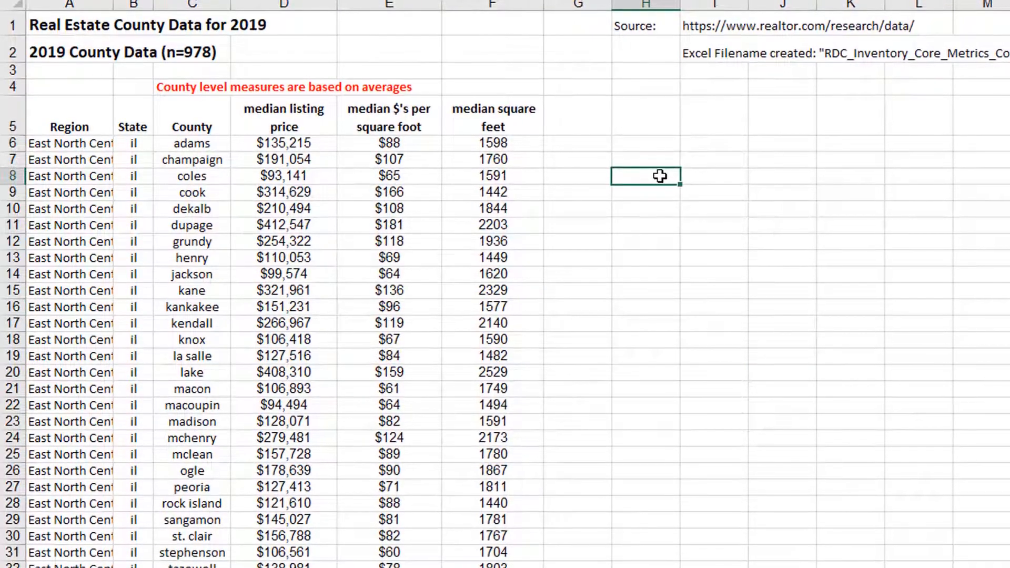
pyautogui.press('Down')
pyautogui.press('Up')
pyautogui.press('Up')
pyautogui.press('Up')
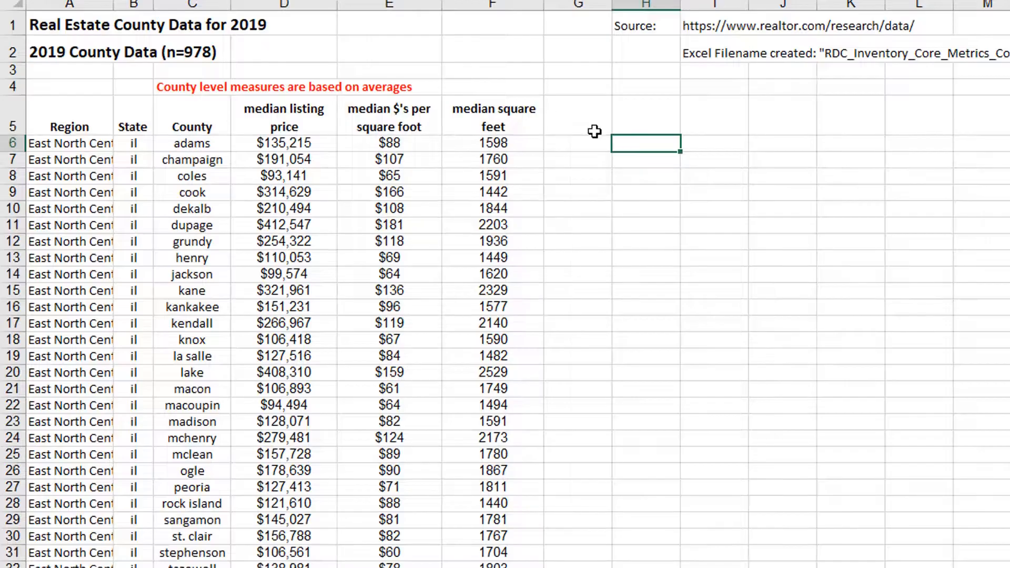
# - Insert a new column before the Region column and enter the header "random" in A5
pyautogui.click(71, 3)
pyautogui.rightClick(72, 5)
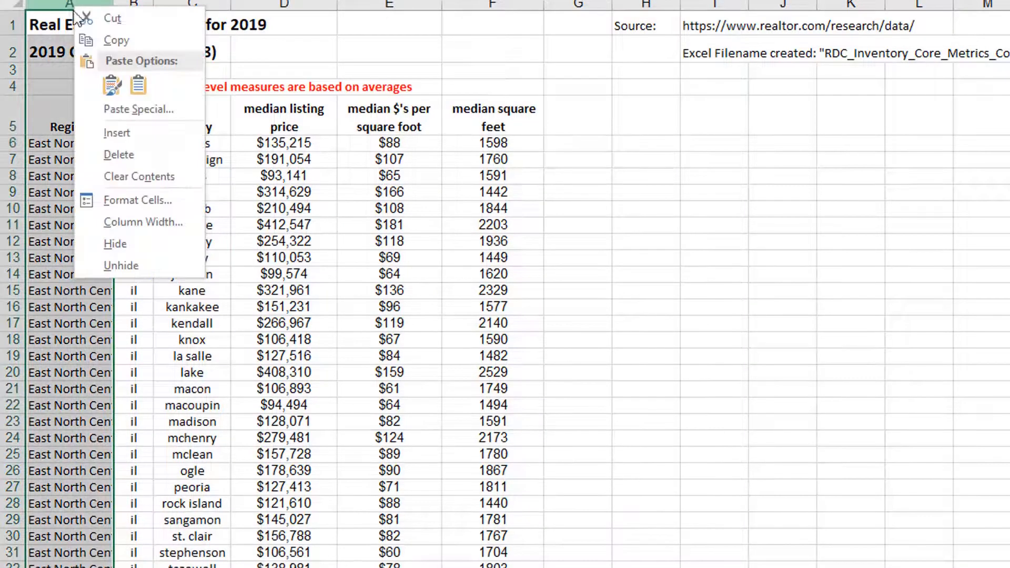
pyautogui.click(154, 138)
pyautogui.click(58, 128)
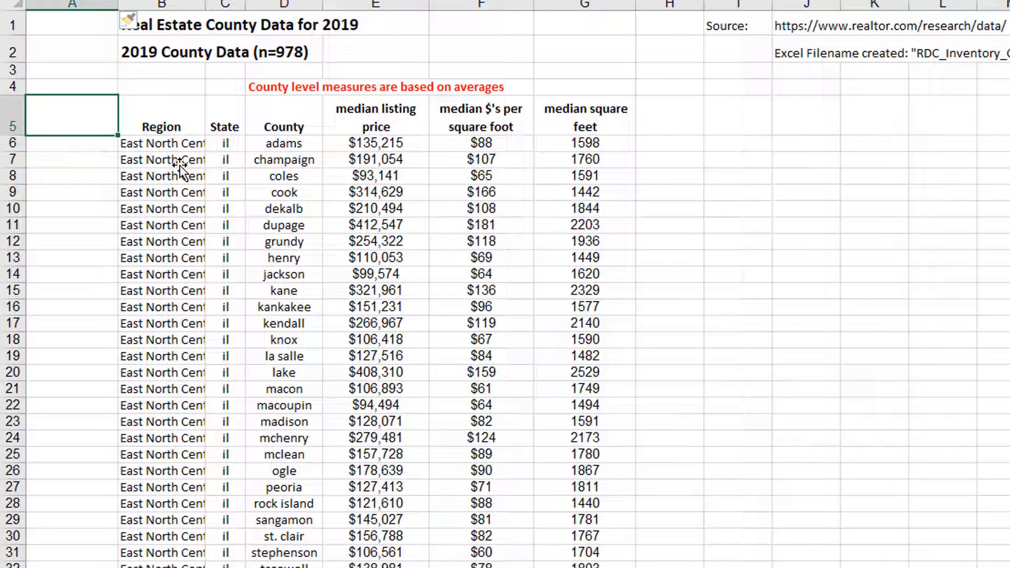
pyautogui.write('random')
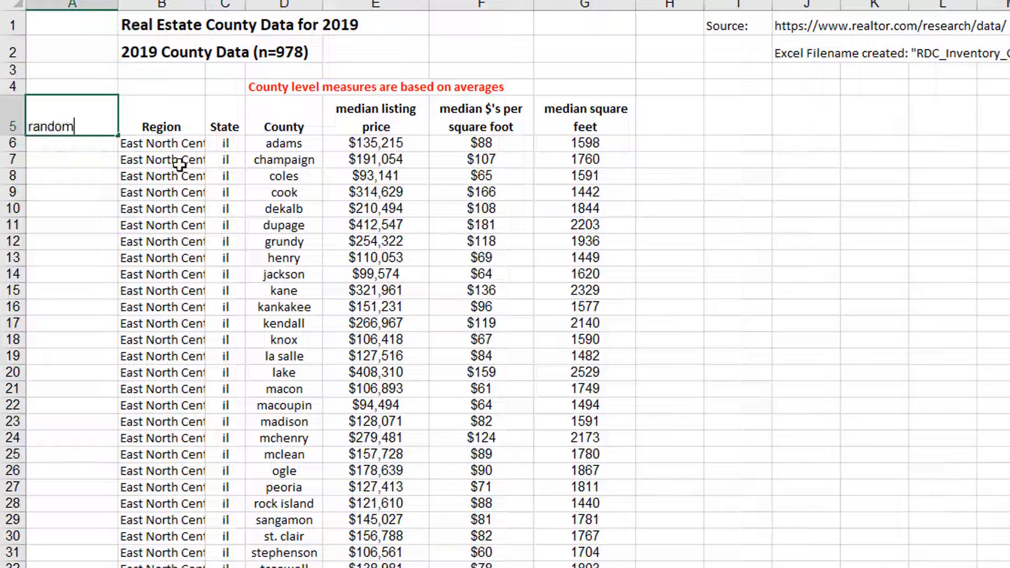
pyautogui.press('Return')
# - Enter the formula =RAND() in A6 for the first county row
pyautogui.write('=')
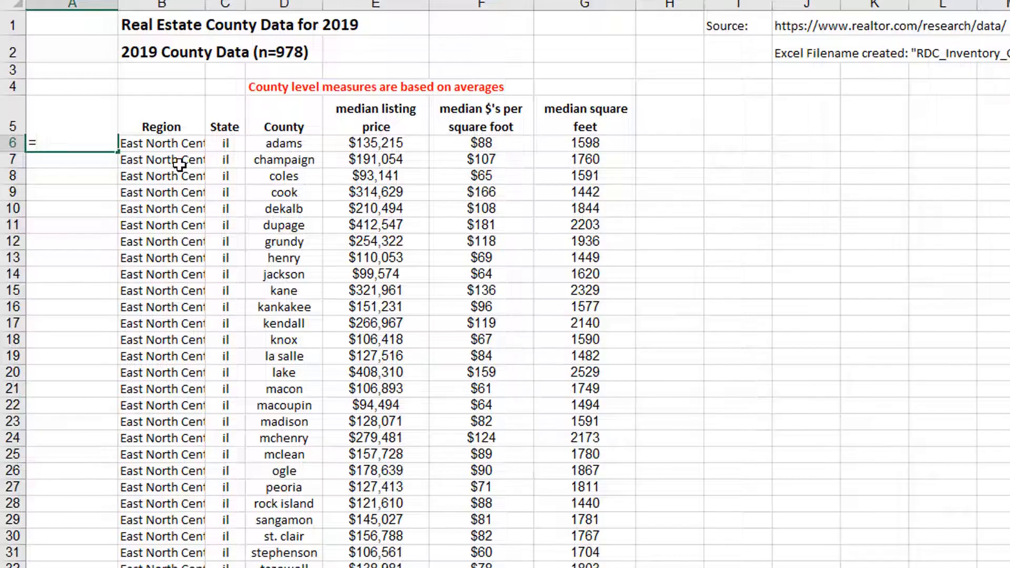
pyautogui.write('RAND()')
pyautogui.hotkey('ctrl', 'Return')
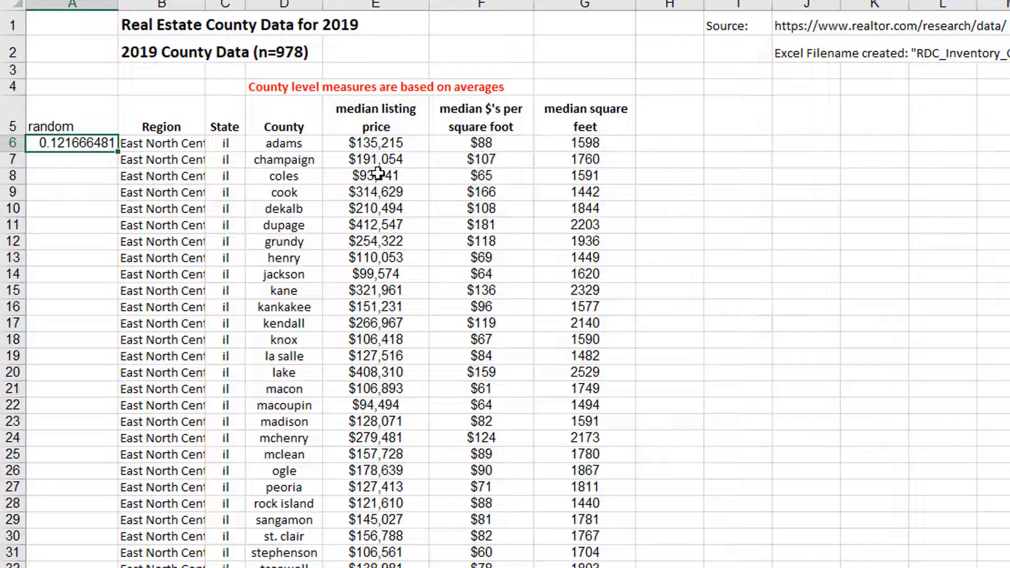
# - Copy the random-number formula from A6 down the random column through the last county in row 983
pyautogui.hotkey('ctrl', 'c')
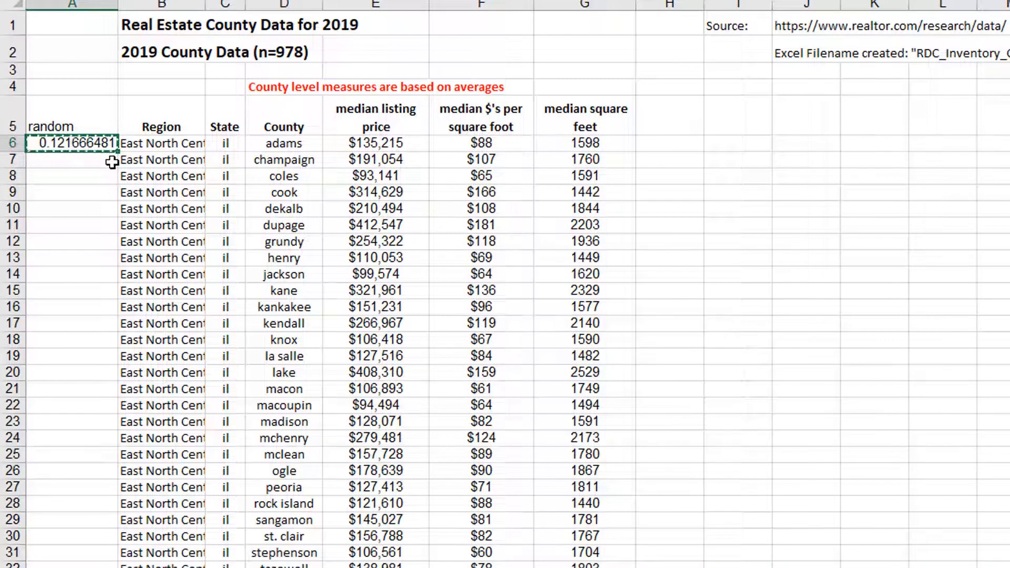
pyautogui.scroll(-20, 112, 162)
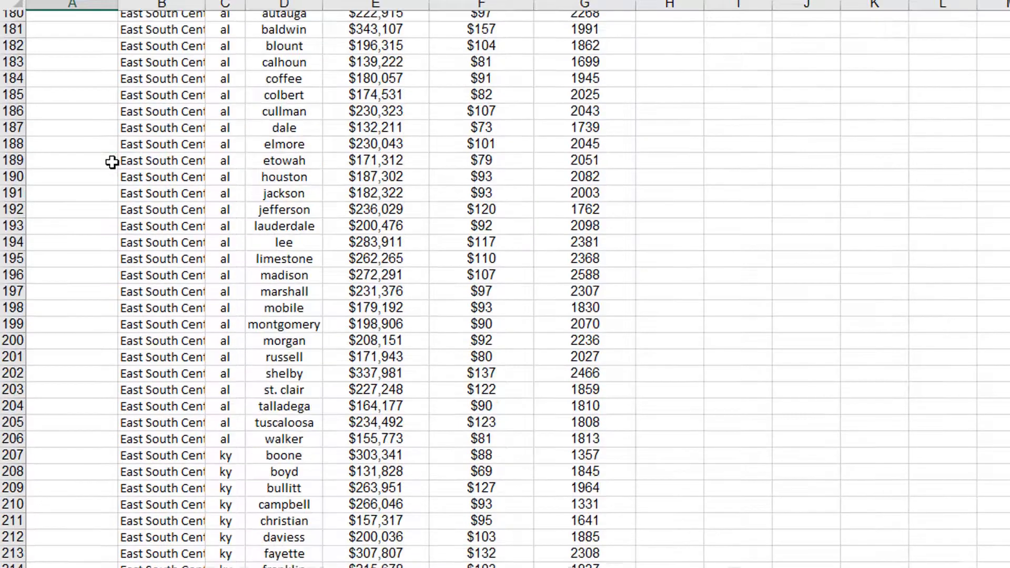
pyautogui.scroll(-20, 112, 162)
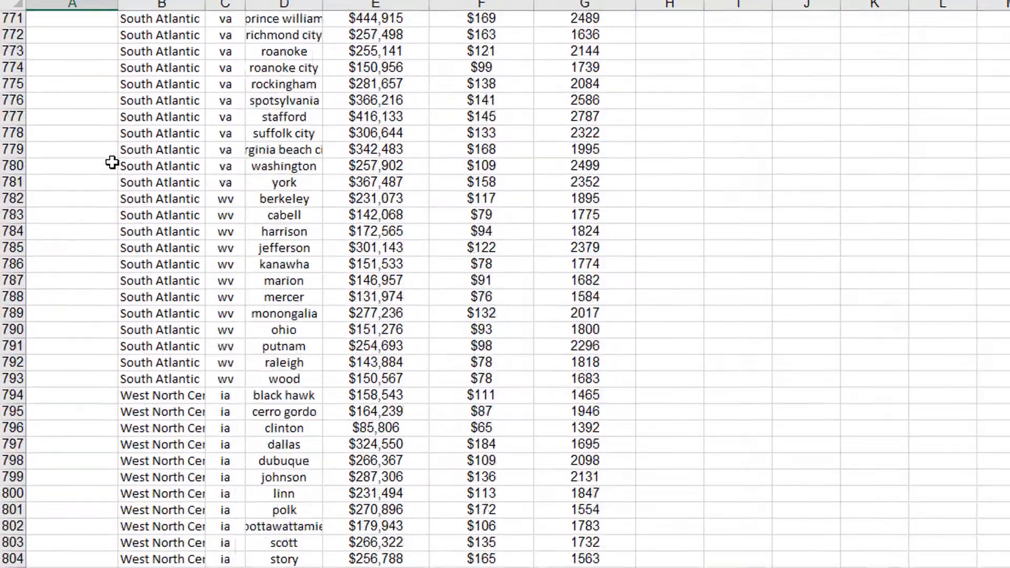
pyautogui.scroll(-20, 112, 162)
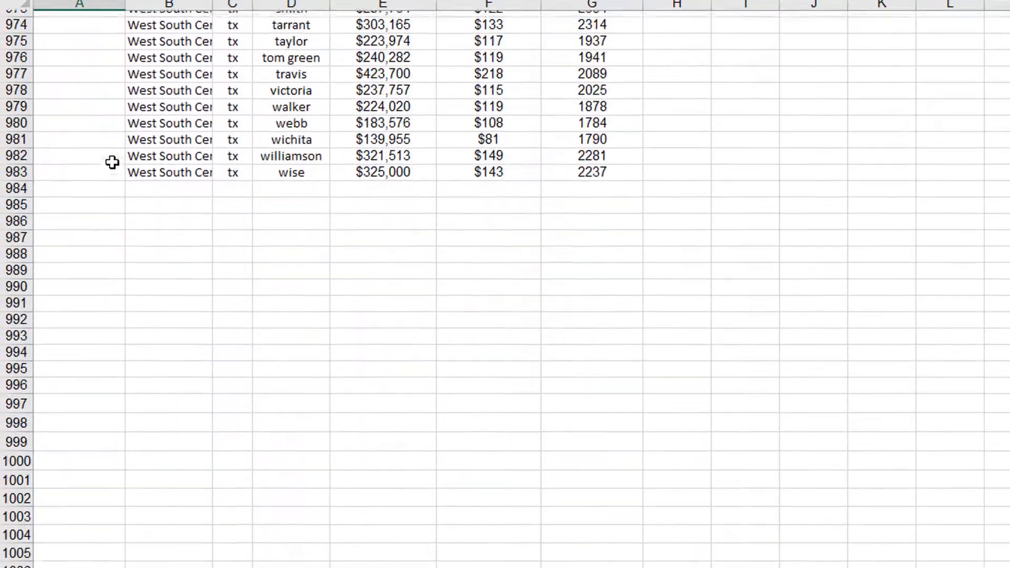
pyautogui.click(79, 163)
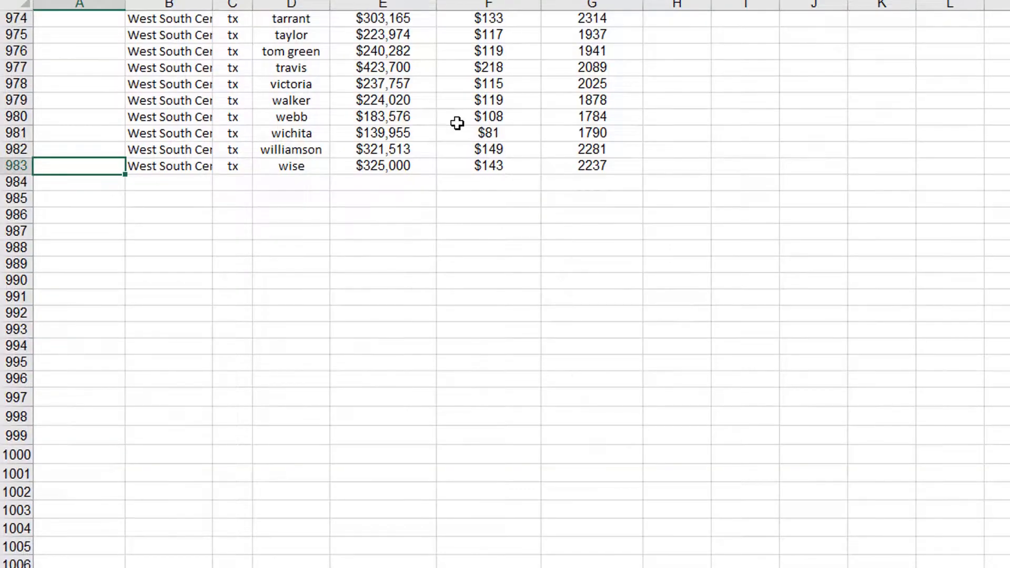
pyautogui.hotkey('ctrl', 'shift', 'Up')
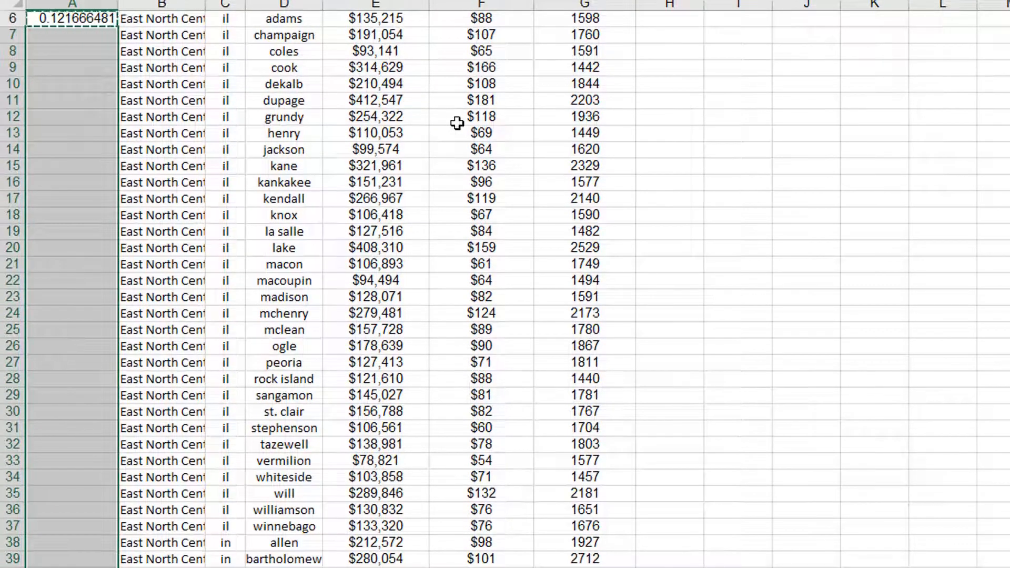
pyautogui.hotkey('ctrl', 'v')
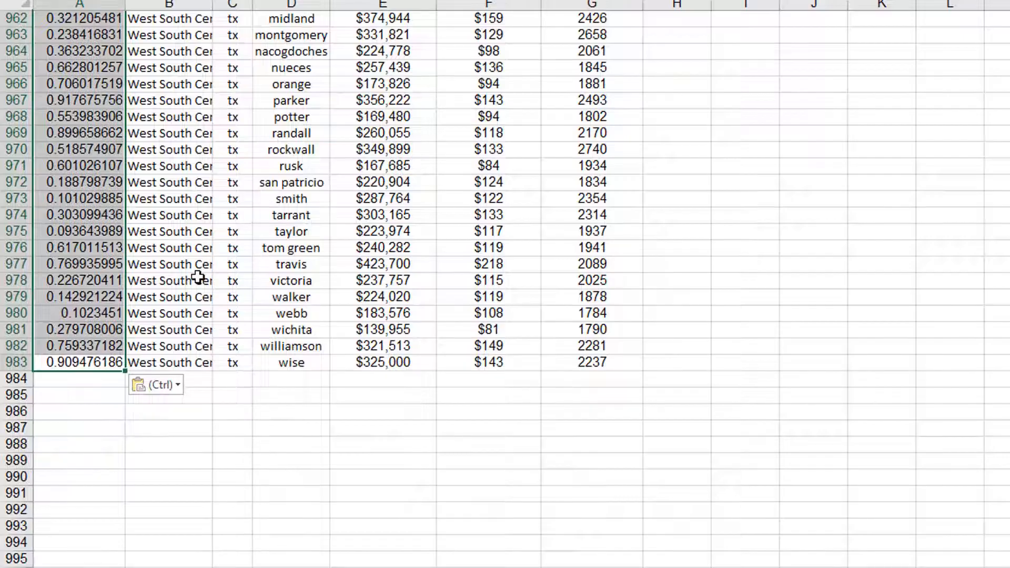
pyautogui.scroll(20, 197, 277)
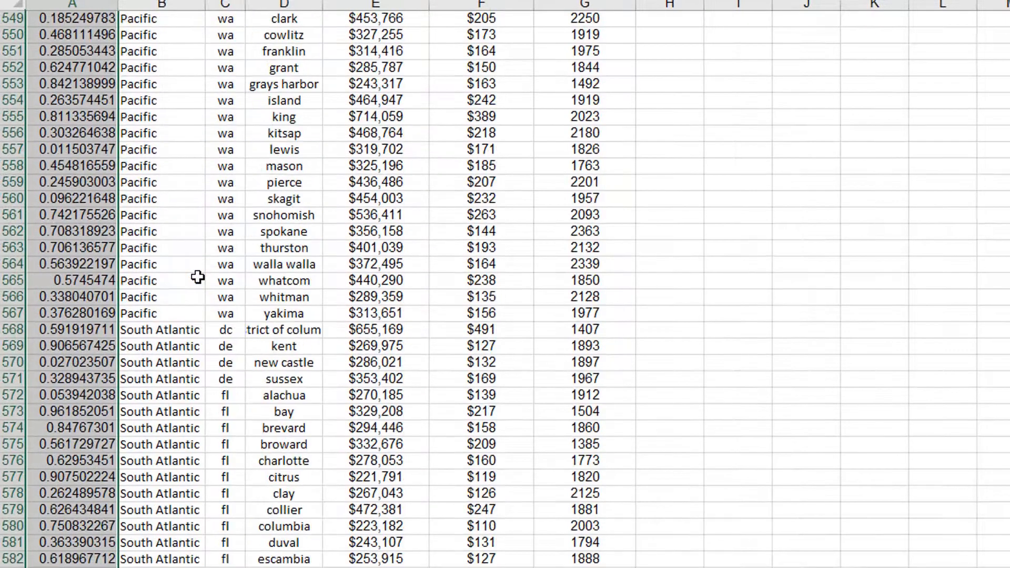
pyautogui.scroll(20, 197, 277)
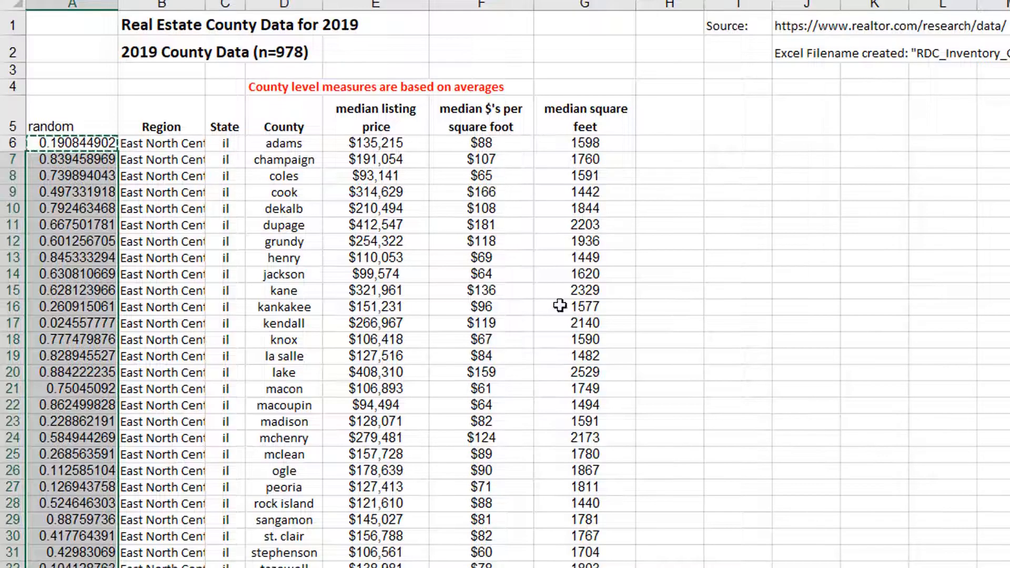
# - Shuffle the county rows with a custom sort by the random column, and delete the random column
pyautogui.click(381, 115)
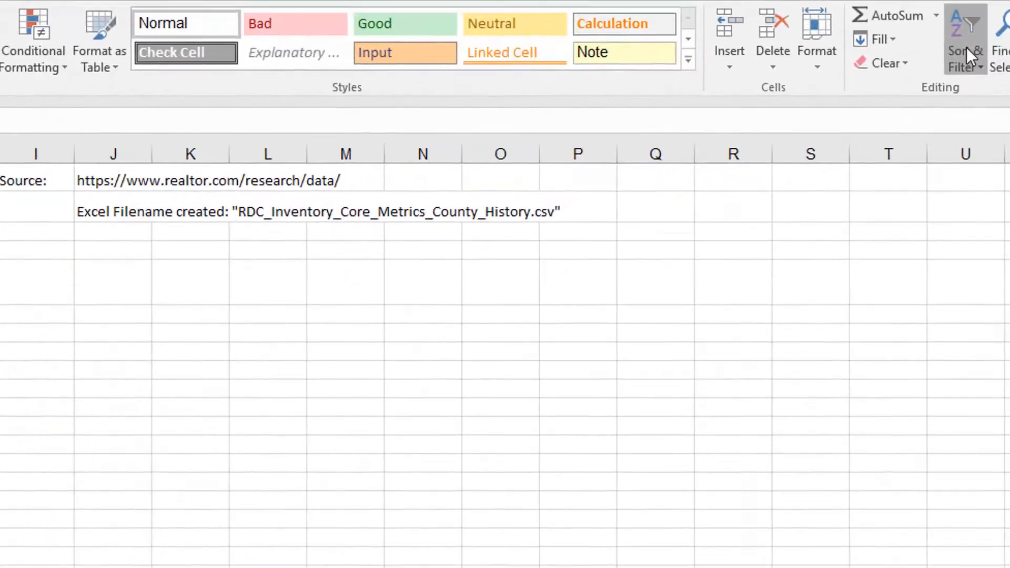
pyautogui.click(967, 55)
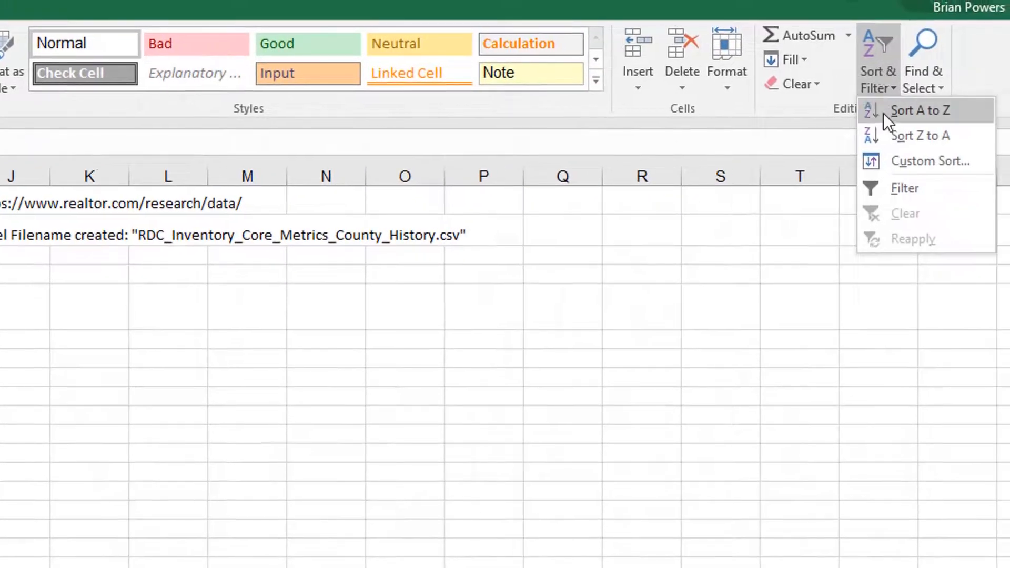
pyautogui.click(904, 163)
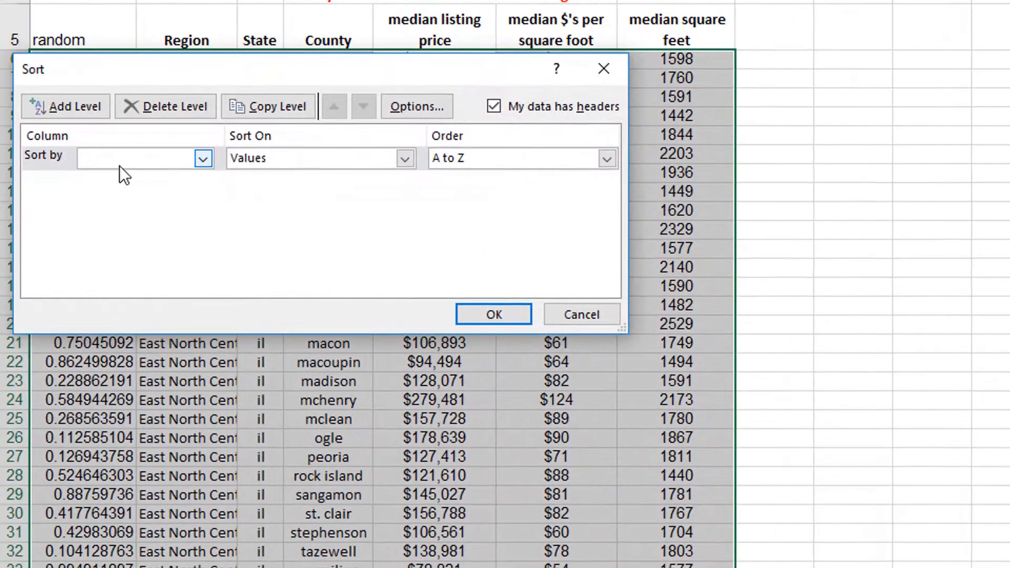
pyautogui.click(119, 164)
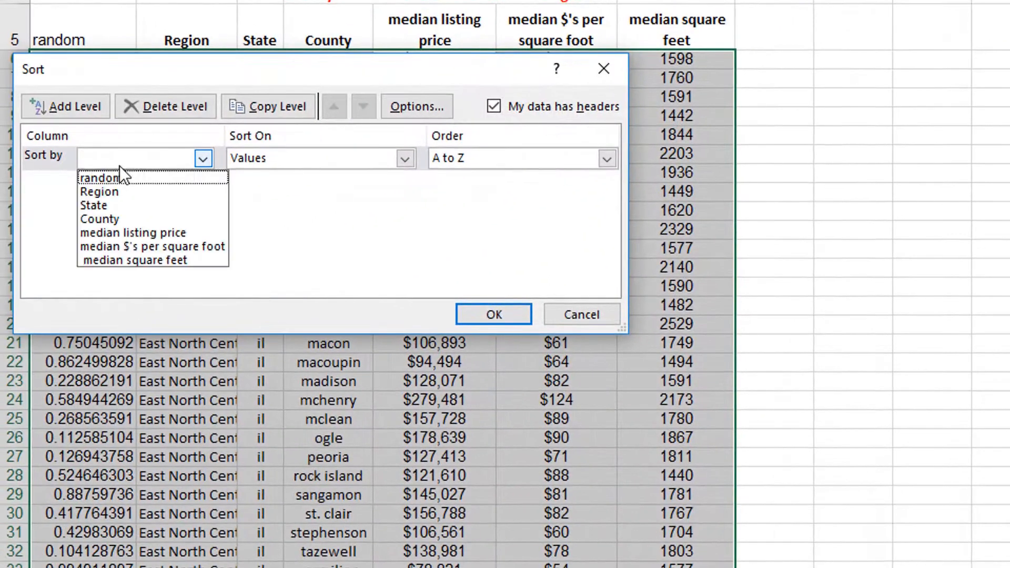
pyautogui.click(117, 179)
pyautogui.click(498, 310)
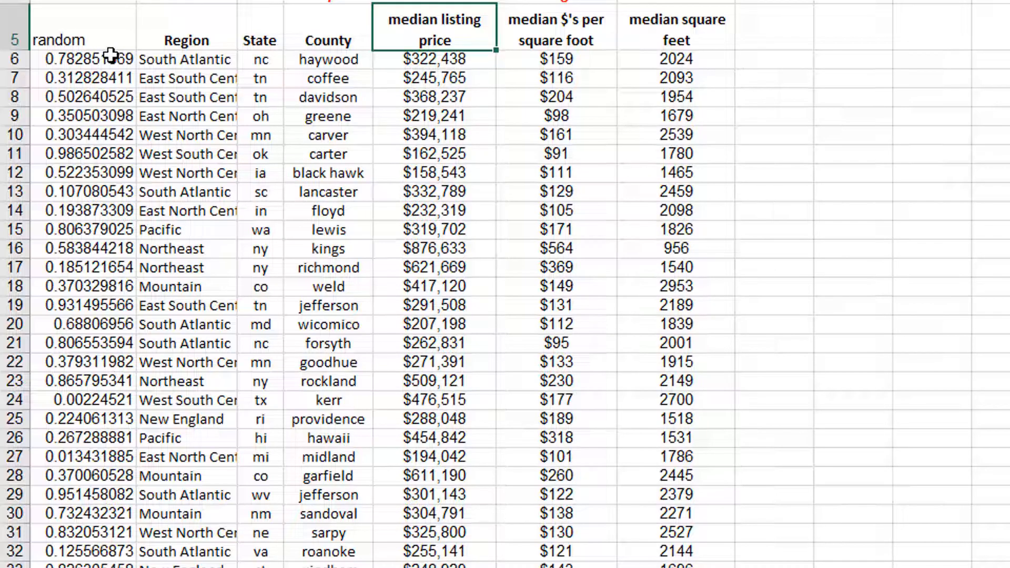
pyautogui.rightClick(93, 0)
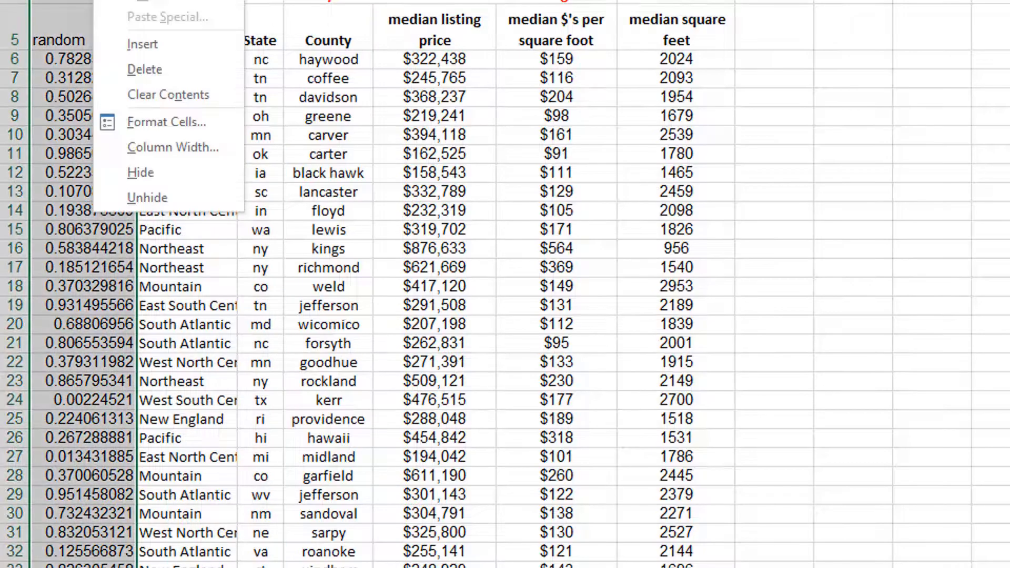
pyautogui.click(154, 68)
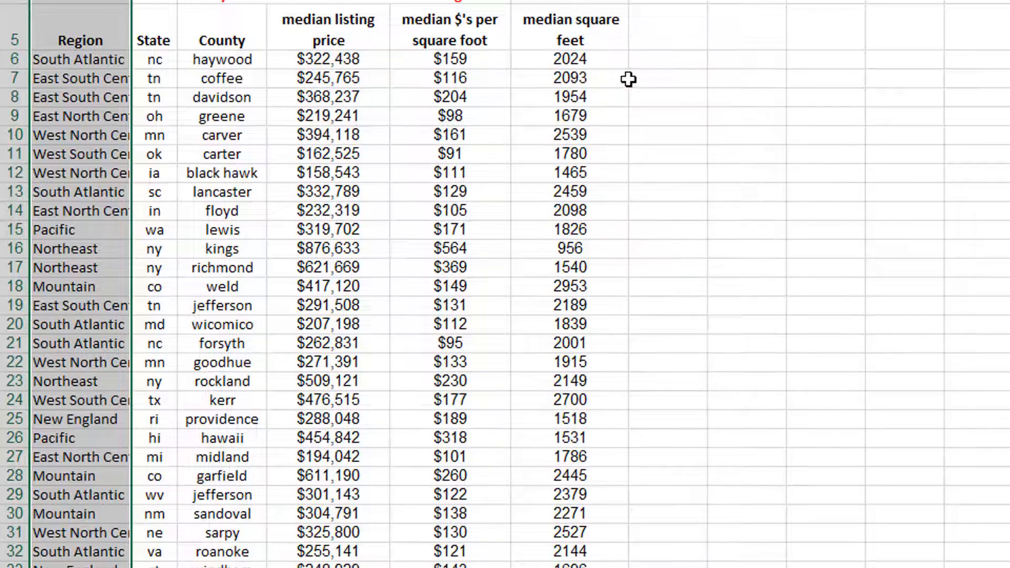
# - Copy the header row and the first 51 county rows, columns A to F, into a blank worksheet starting at A1
pyautogui.moveTo(11, 36); pyautogui.dragTo(15, 79)
pyautogui.moveTo(54, 50); pyautogui.dragTo(560, 470)
pyautogui.hotkey('ctrl', 'c')
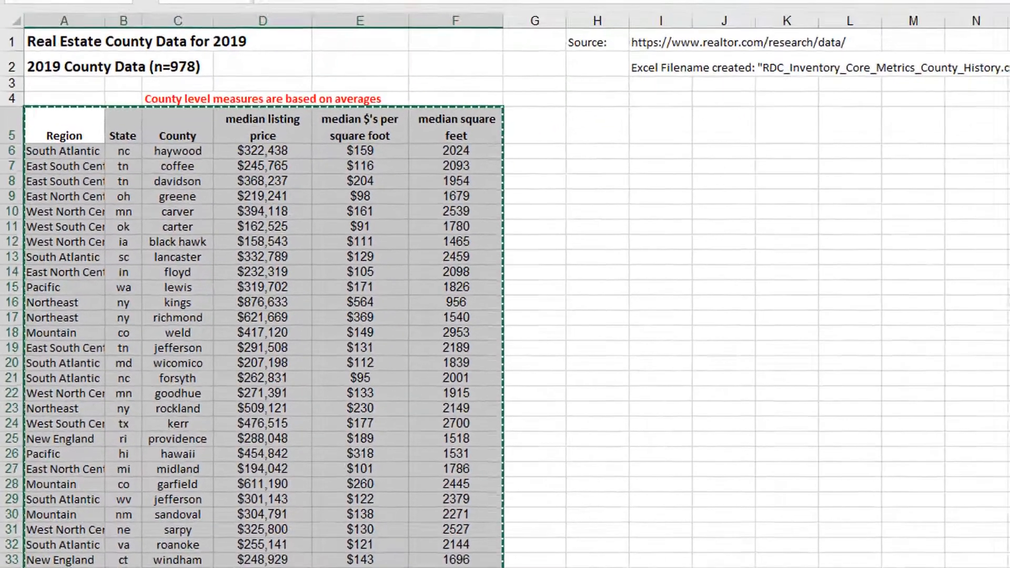
pyautogui.hotkey('ctrl', 'n')
pyautogui.hotkey('ctrl', 'v')
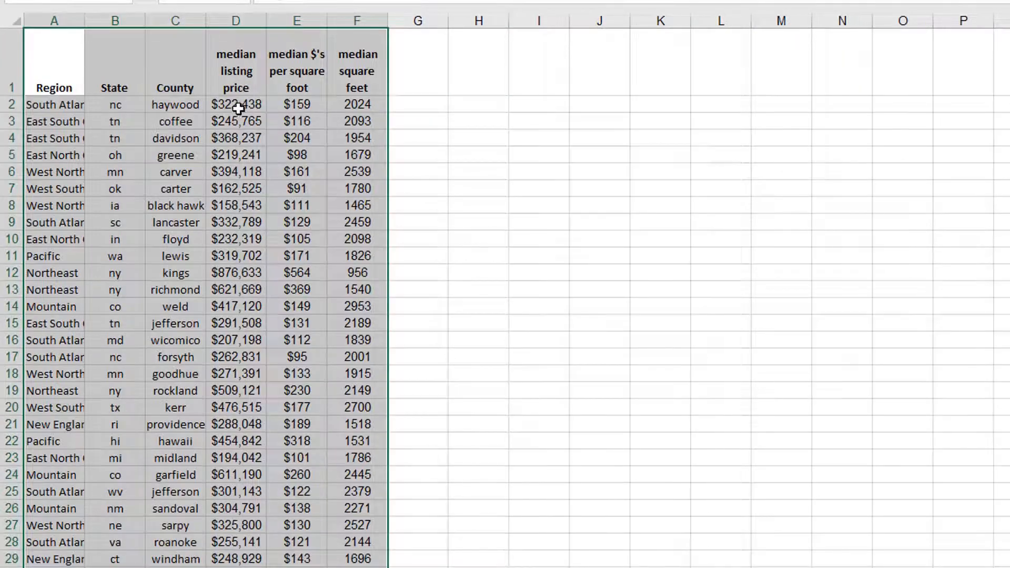
pyautogui.scroll(-14, 232, 198)
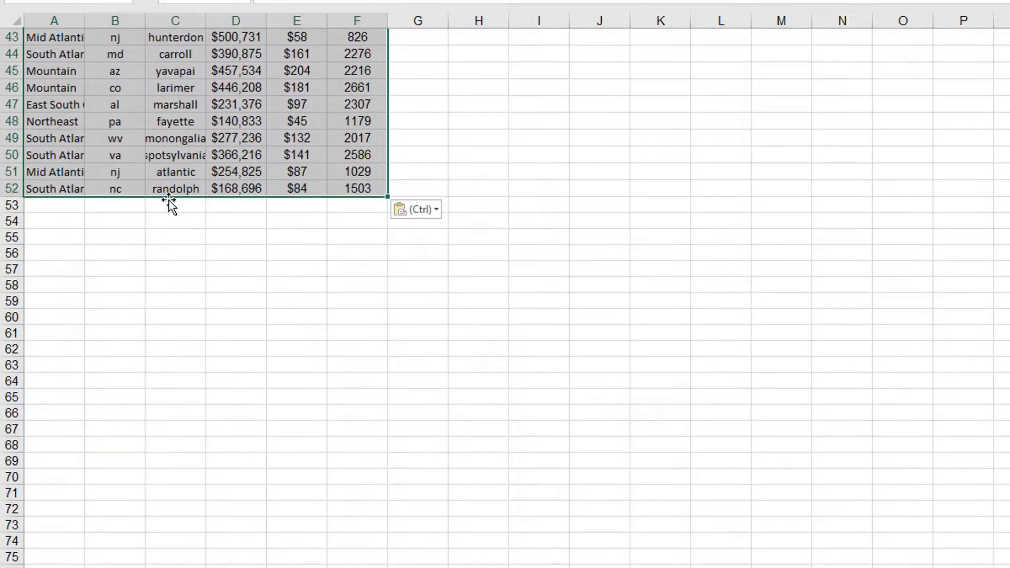
pyautogui.scroll(14, 169, 201)
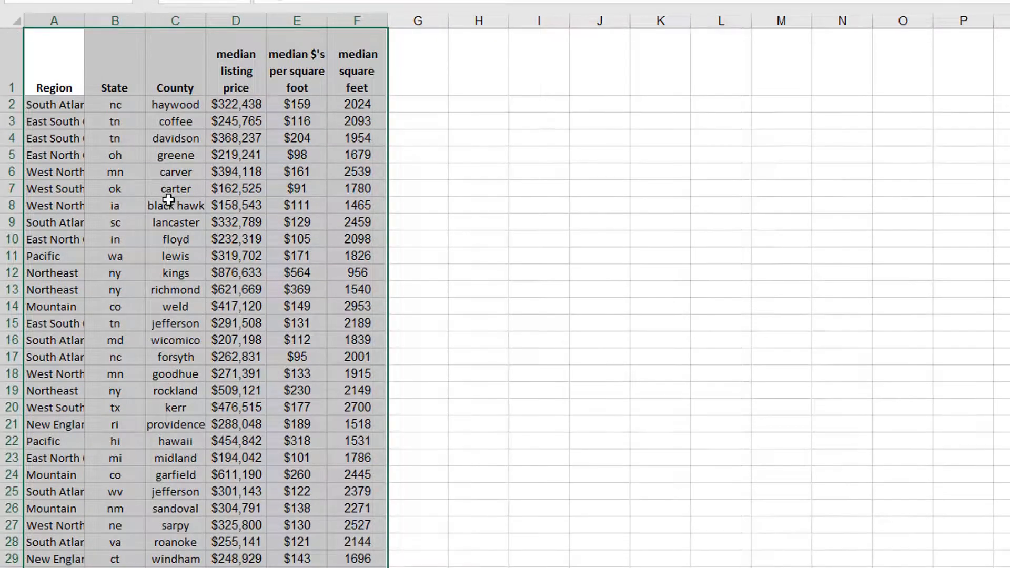
# - Delete row 52, the extra county randolph, at the end of the copied sample
pyautogui.scroll(-3, 168, 200)
pyautogui.scroll(-5, 94, 466)
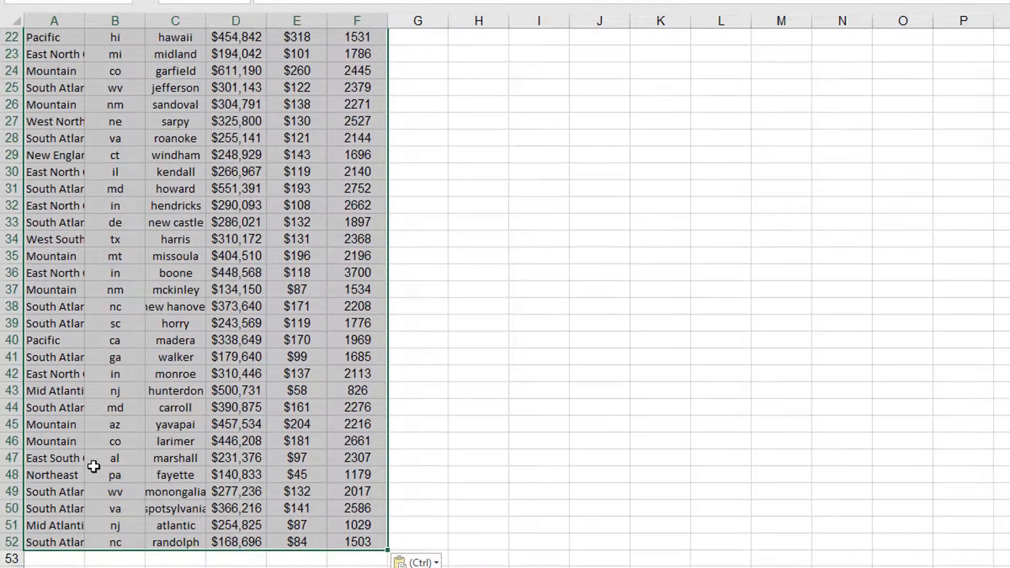
pyautogui.click(11, 542)
pyautogui.rightClick(10, 542)
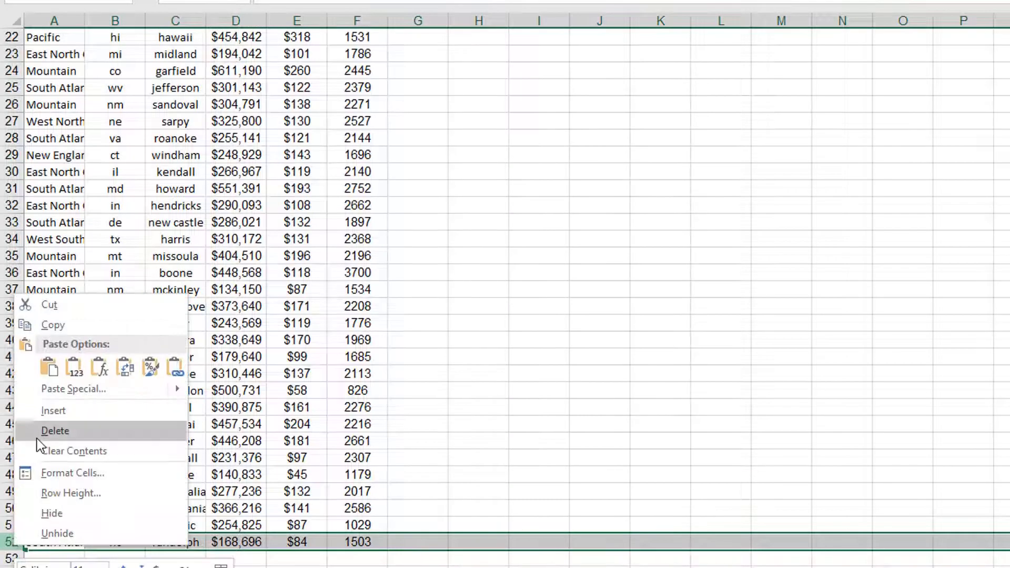
pyautogui.click(37, 438)
pyautogui.click(147, 455)
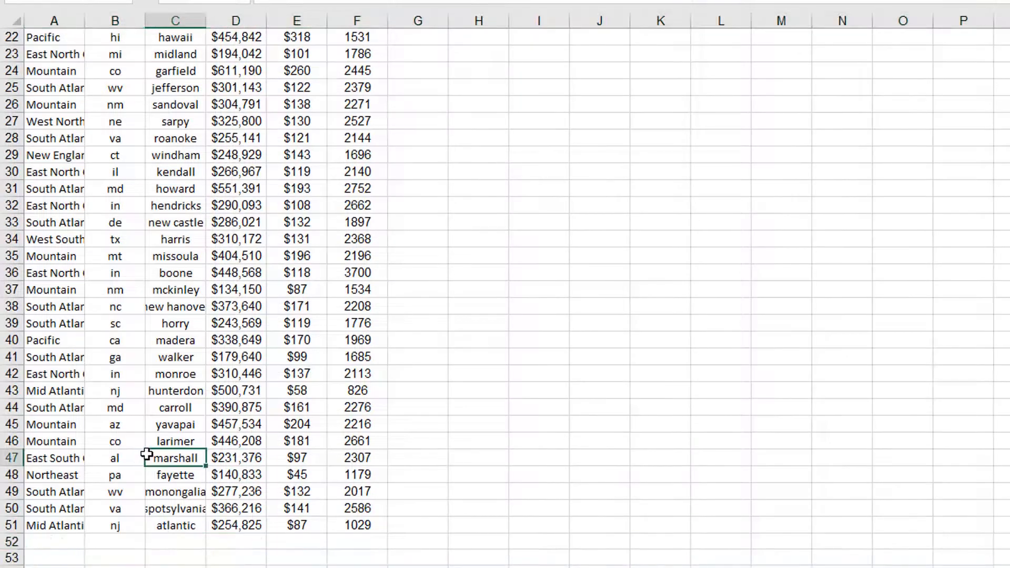
# - Delete the "median $'s per square foot" column from the copied sample
pyautogui.scroll(7, 147, 396)
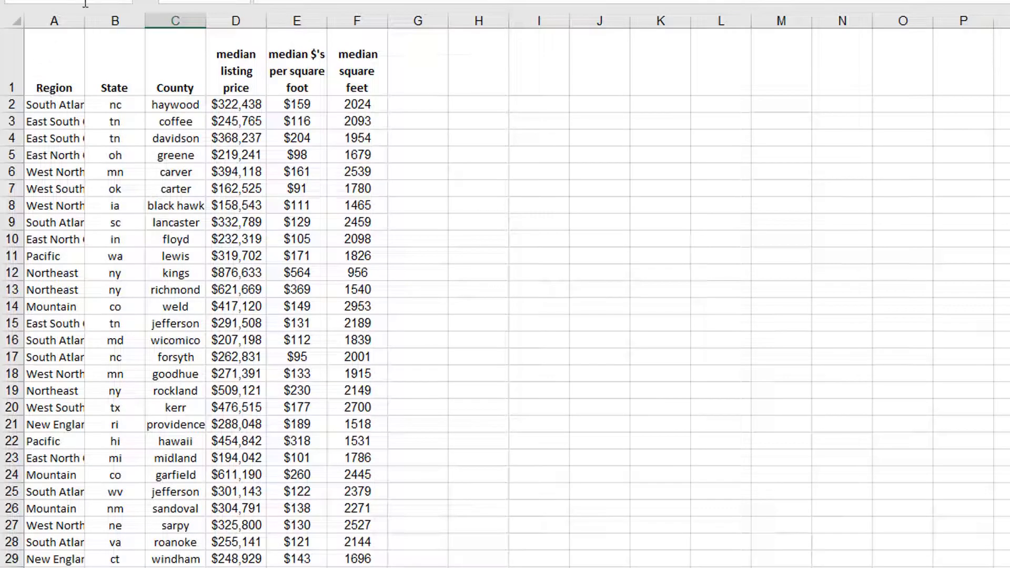
pyautogui.click(300, 63)
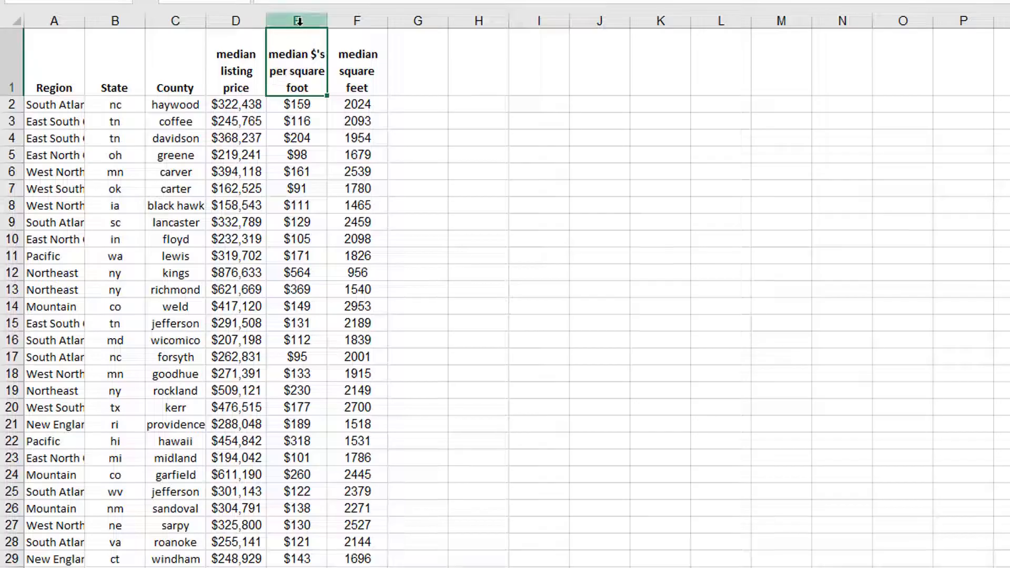
pyautogui.rightClick(301, 23)
pyautogui.click(342, 160)
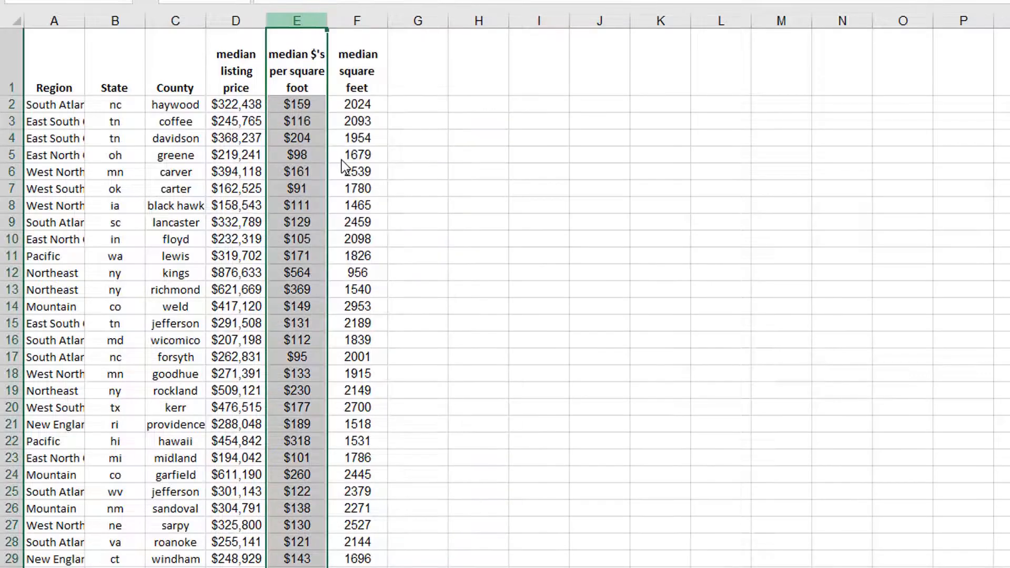
pyautogui.click(235, 171)
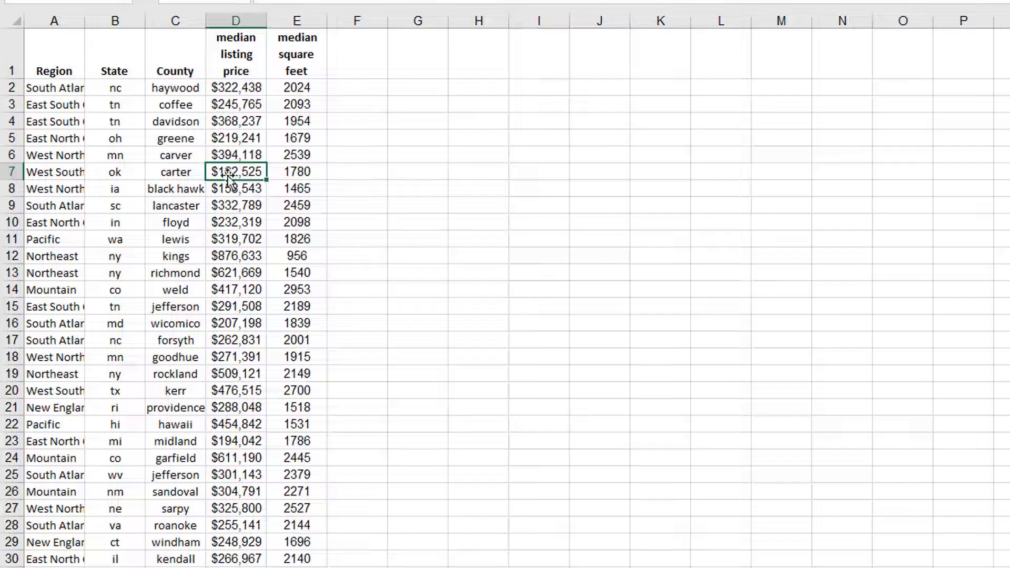
pyautogui.click(230, 57)
pyautogui.click(282, 57)
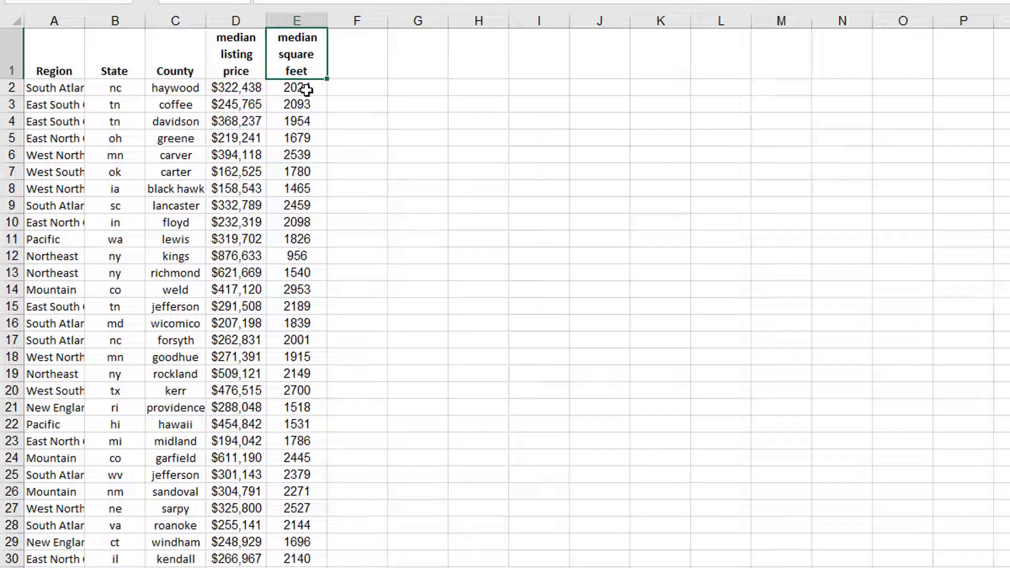
# - Move the "median square feet" column in front of the "median listing price" column, so that square feet occupies column D
pyautogui.click(299, 21)
pyautogui.rightClick(299, 21)
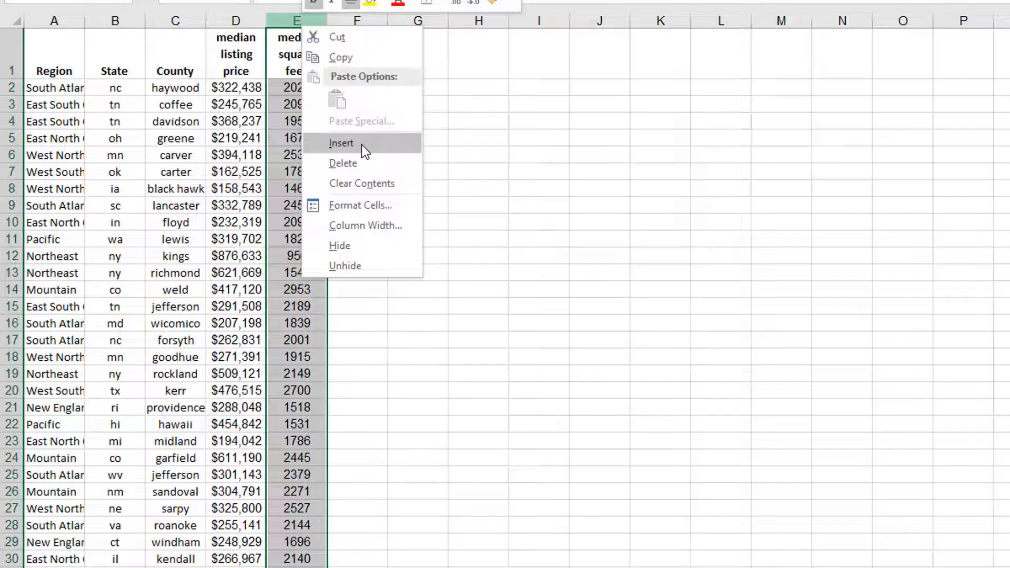
pyautogui.click(337, 37)
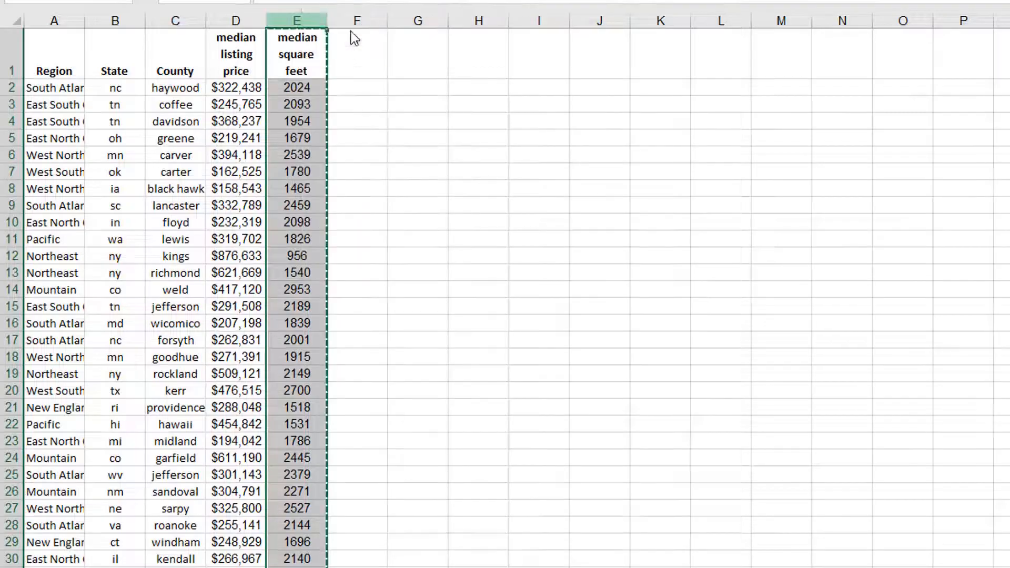
pyautogui.rightClick(298, 21)
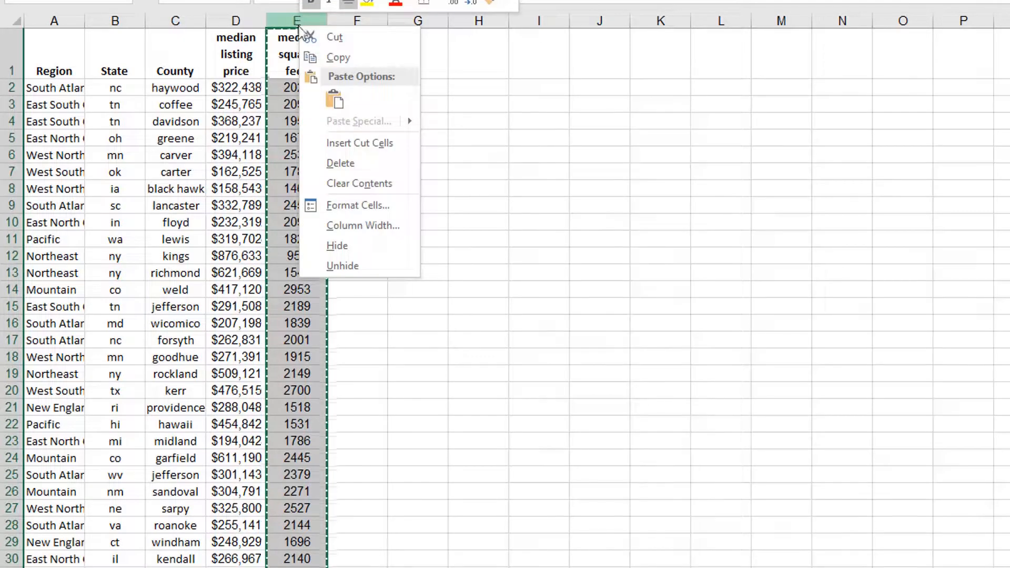
pyautogui.click(315, 33)
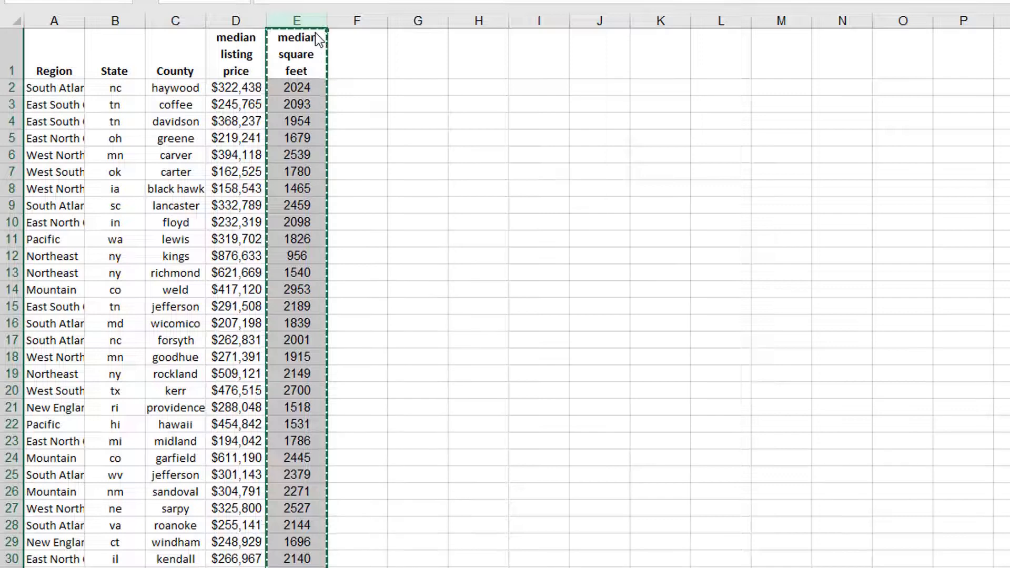
pyautogui.click(231, 22)
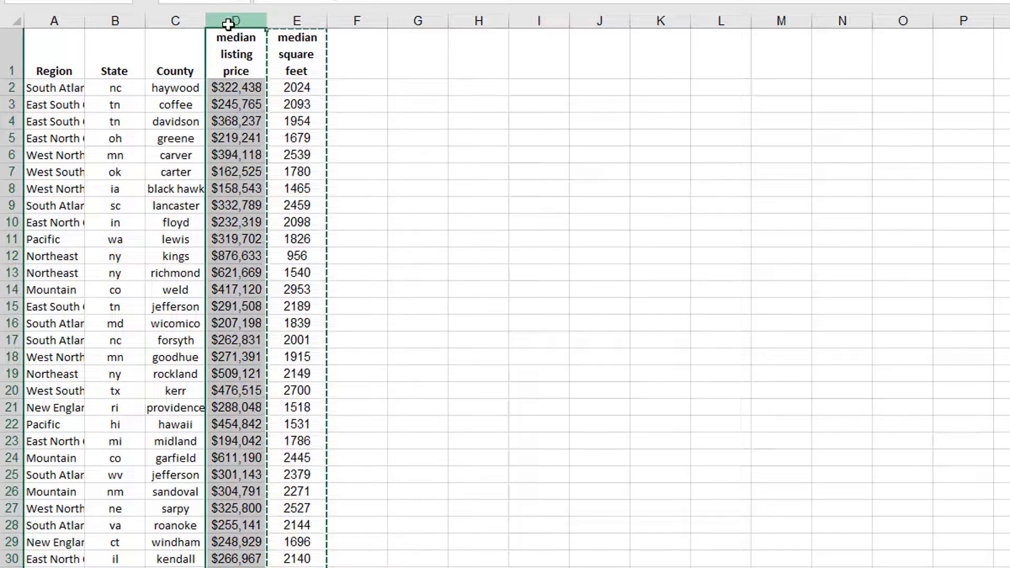
pyautogui.rightClick(232, 23)
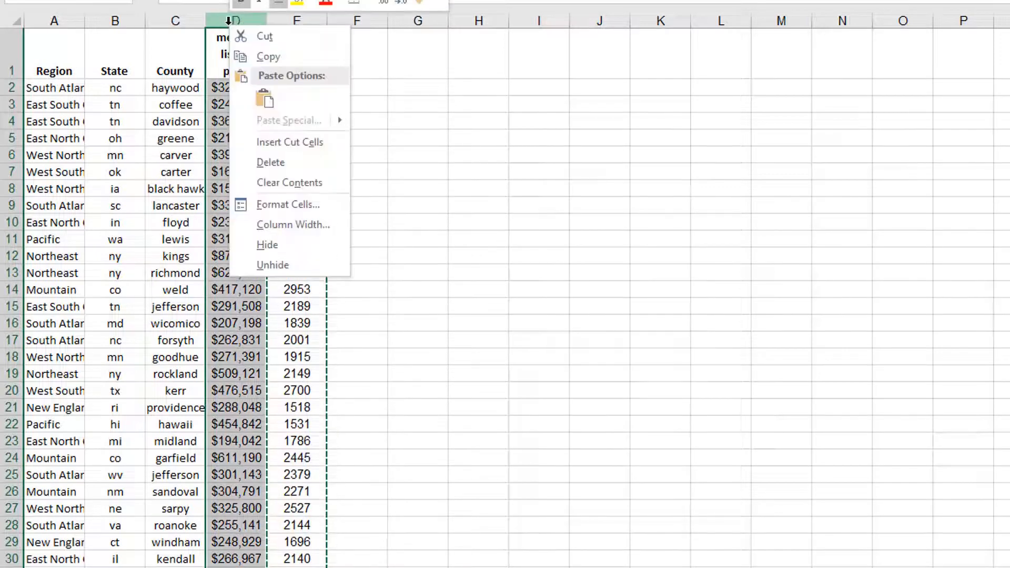
pyautogui.click(295, 142)
pyautogui.click(233, 60)
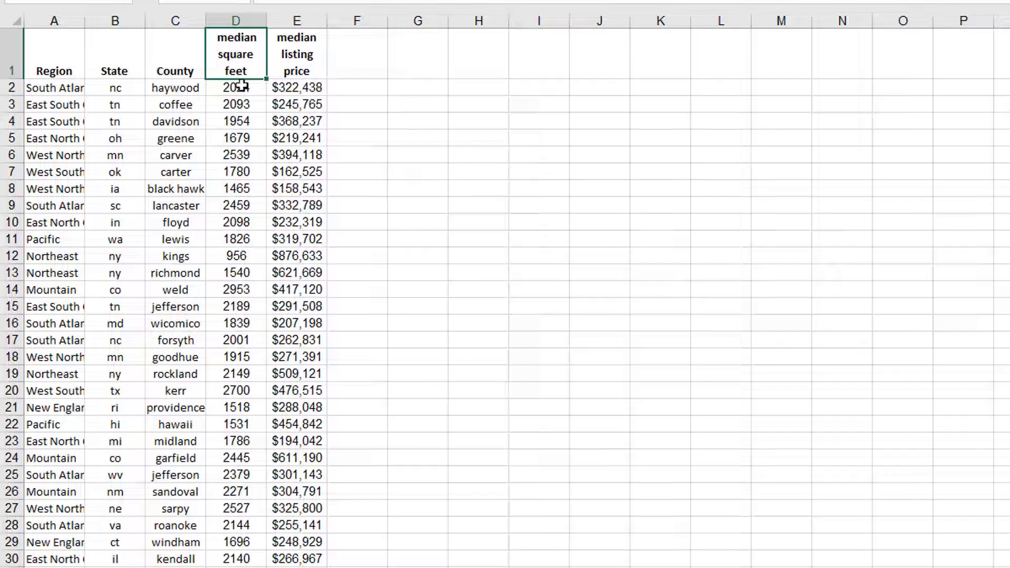
pyautogui.click(280, 87)
pyautogui.click(371, 95)
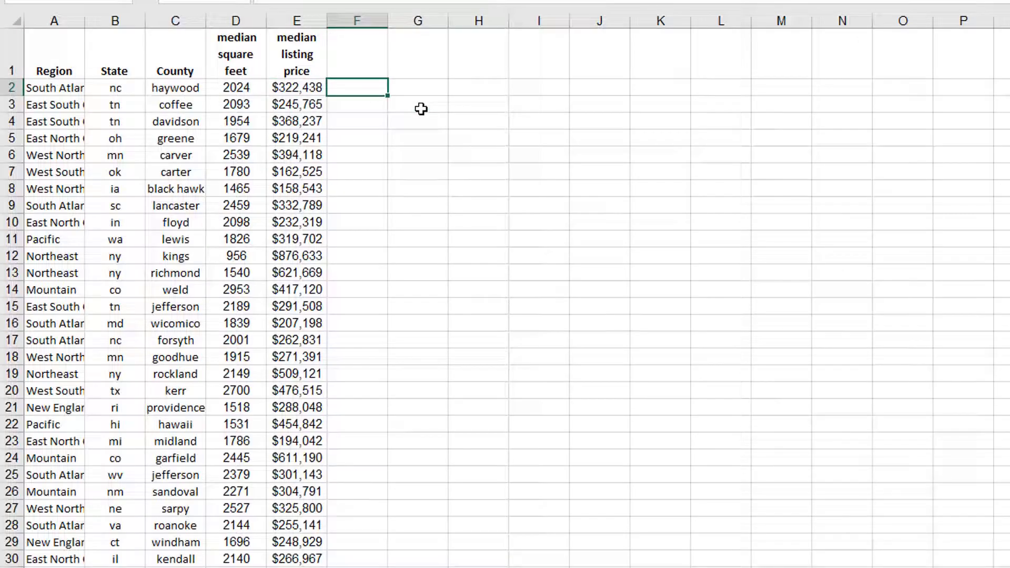
pyautogui.press('Right')
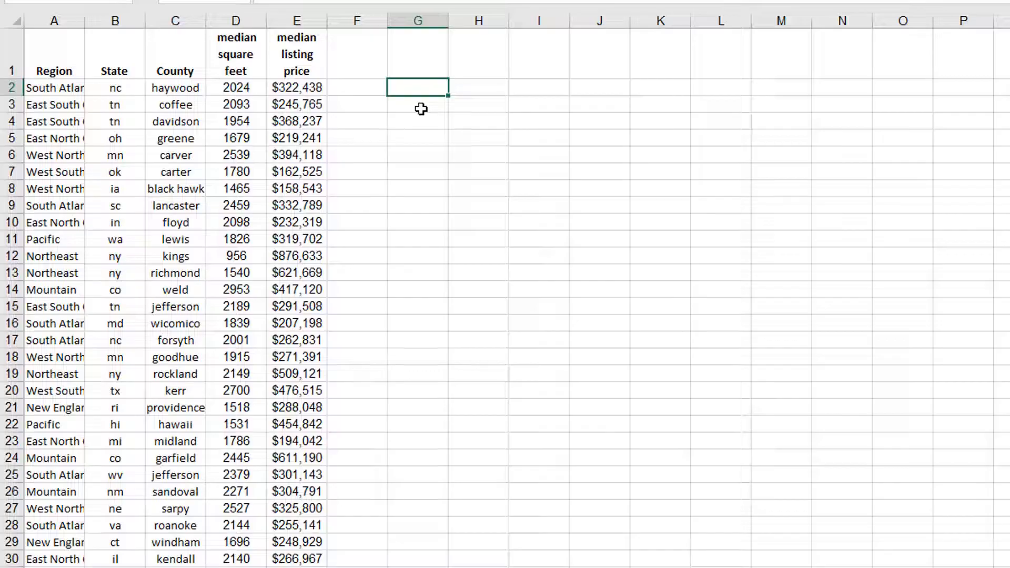
# - Insert a markers-only scatter chart from the median square feet and median listing price columns, headers included, and place it beside the data
pyautogui.click(296, 90)
pyautogui.moveTo(296, 90); pyautogui.dragTo(234, 221)
pyautogui.moveTo(276, 50); pyautogui.dragTo(232, 565)
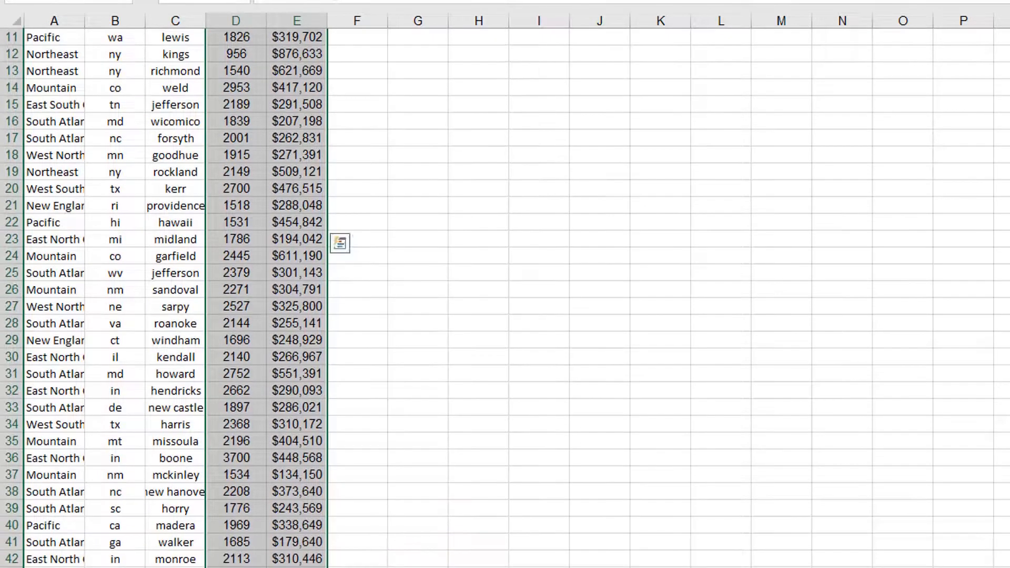
pyautogui.scroll(-2, 261, 294)
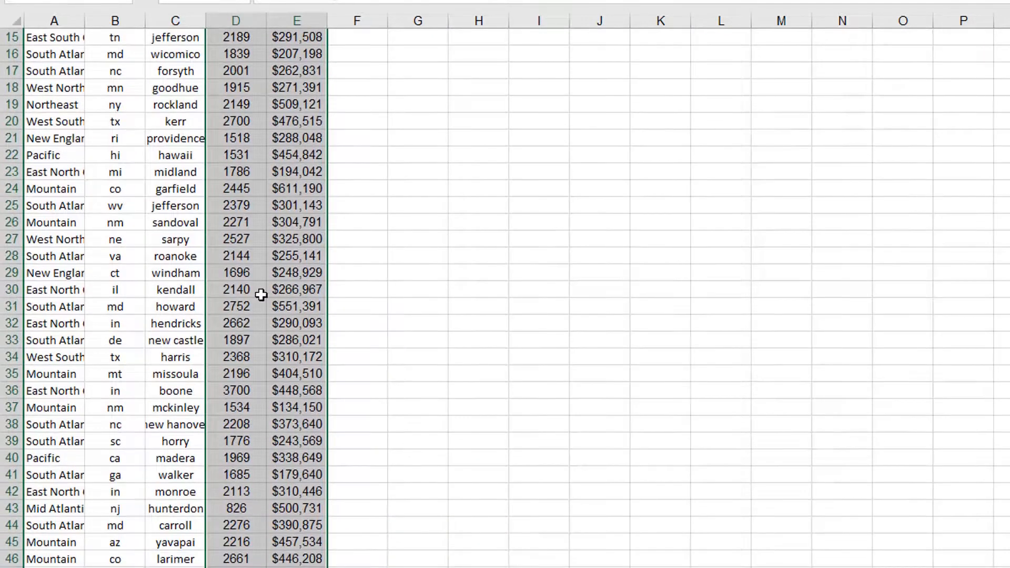
pyautogui.scroll(5, 261, 295)
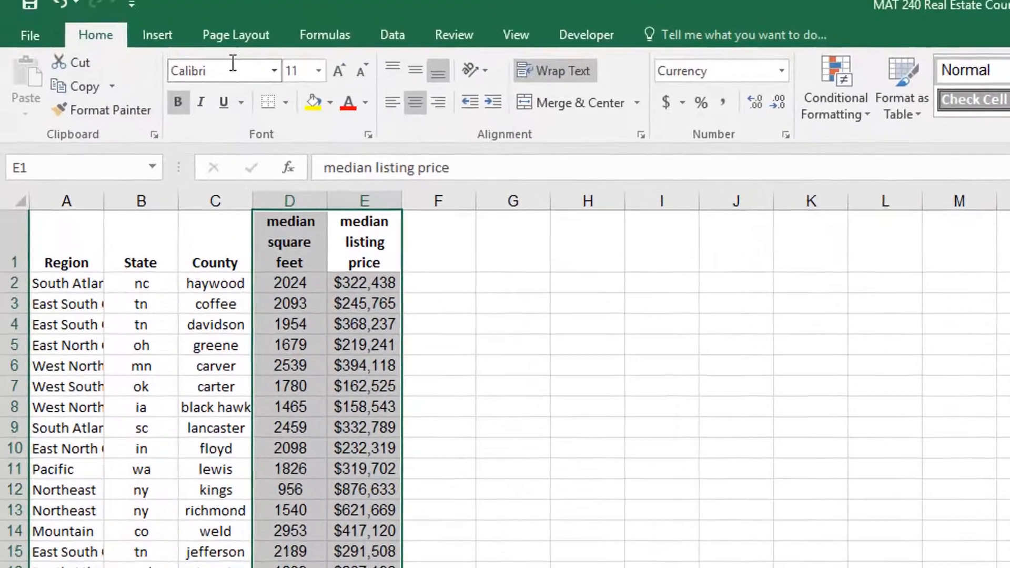
pyautogui.click(158, 36)
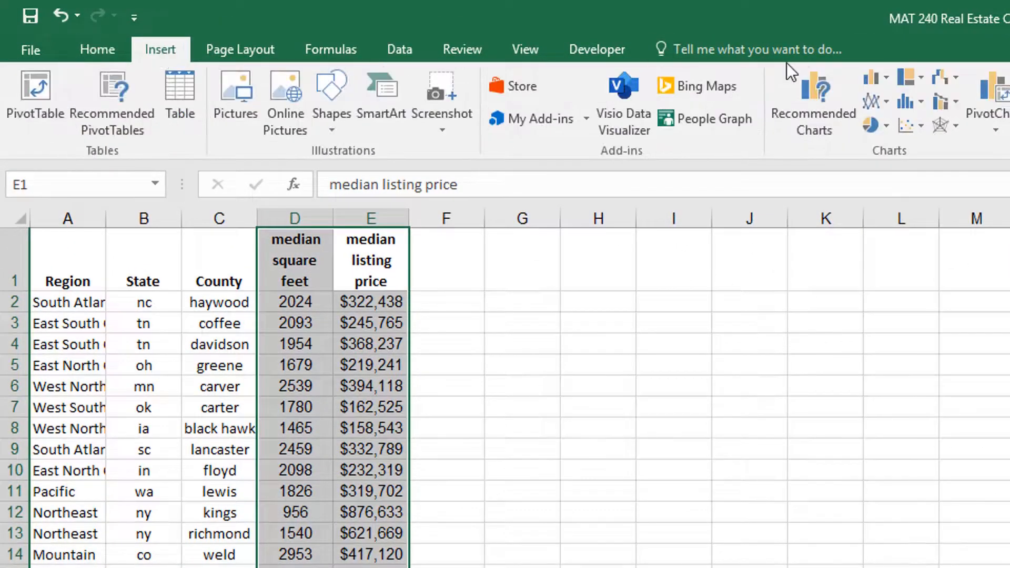
pyautogui.click(903, 128)
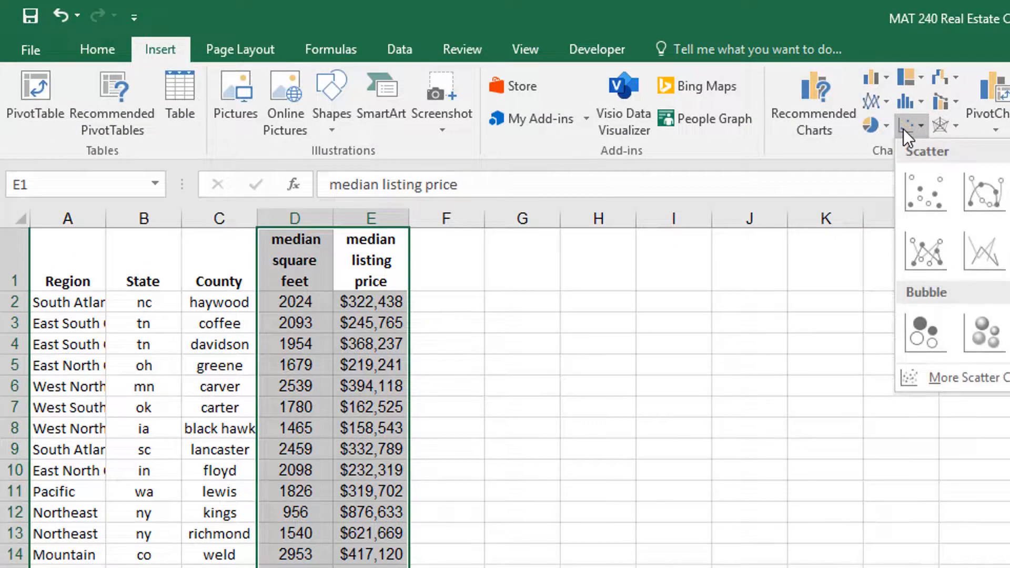
pyautogui.click(921, 190)
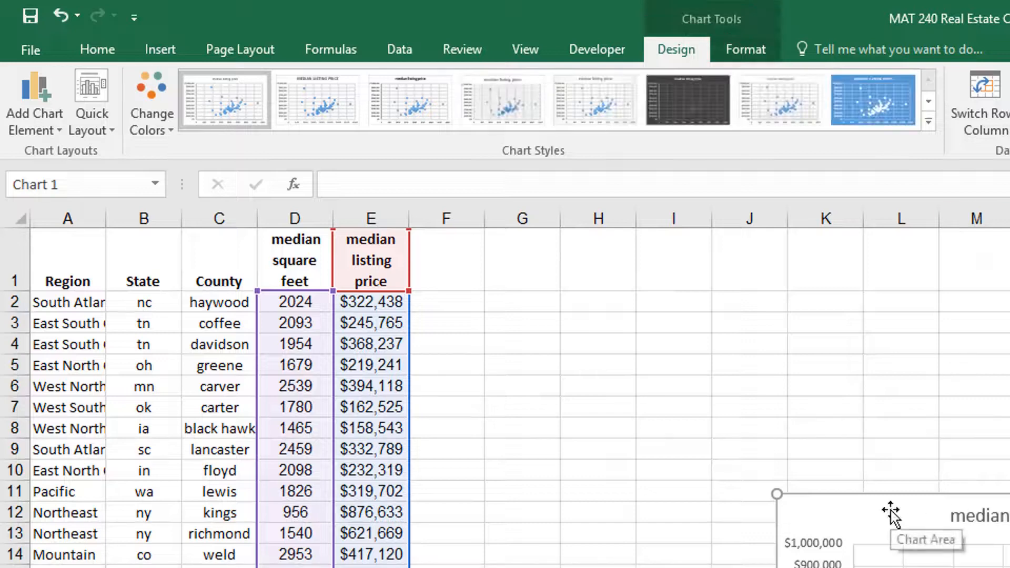
pyautogui.moveTo(890, 510); pyautogui.dragTo(568, 275)
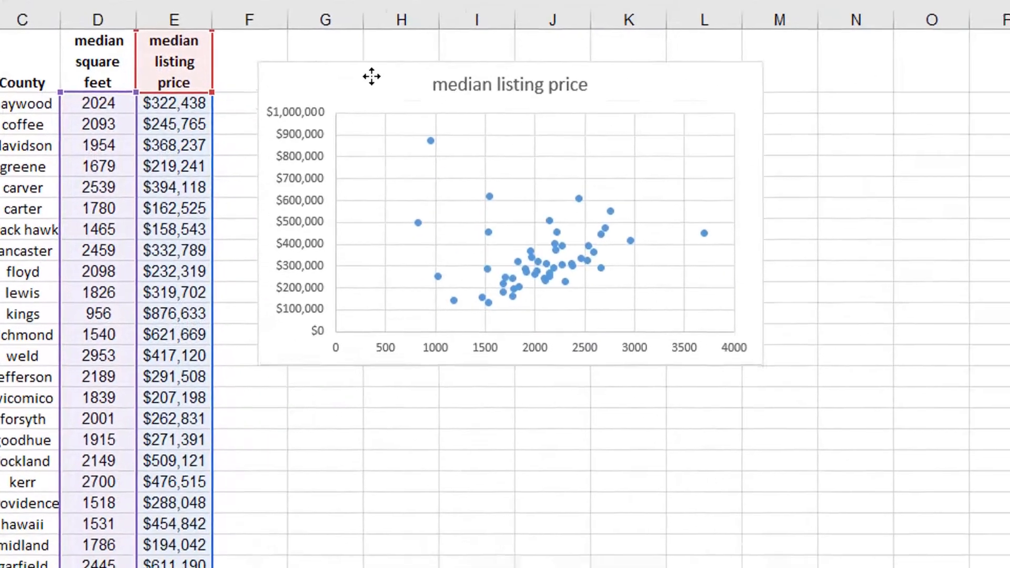
pyautogui.moveTo(371, 76); pyautogui.dragTo(361, 68)
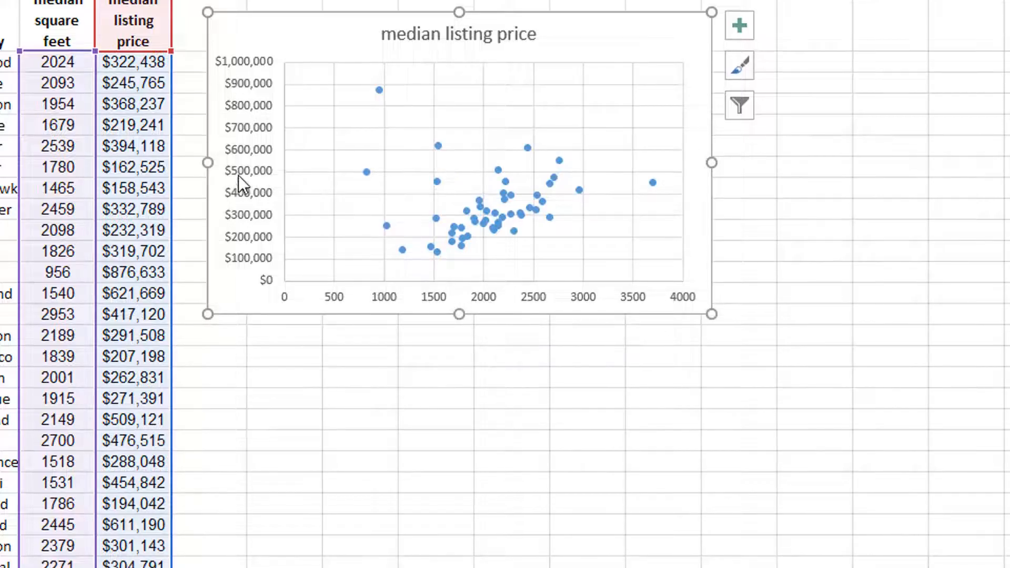
# - Add axis titles to the scatter chart
pyautogui.click(484, 298)
pyautogui.click(742, 28)
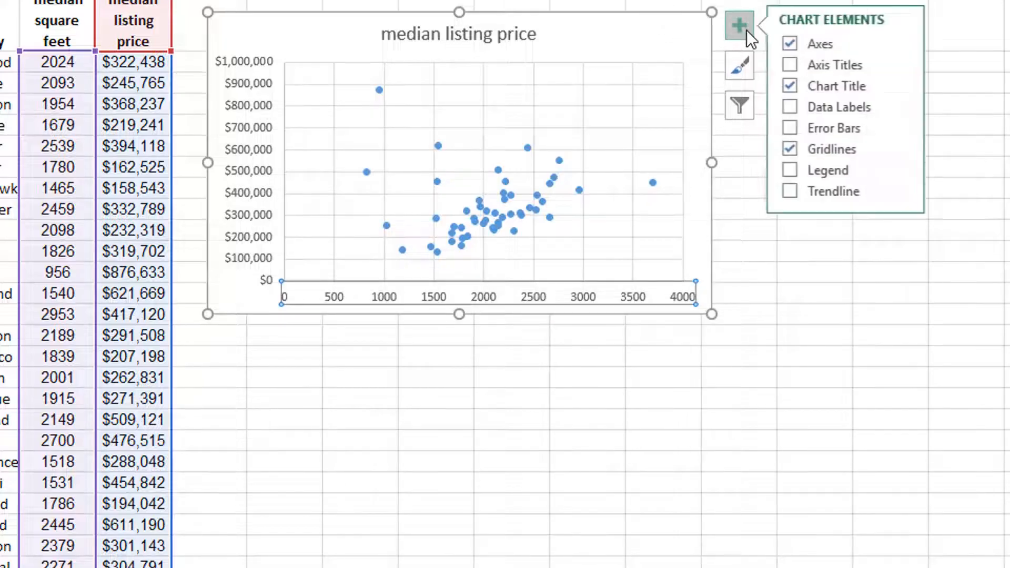
pyautogui.click(795, 66)
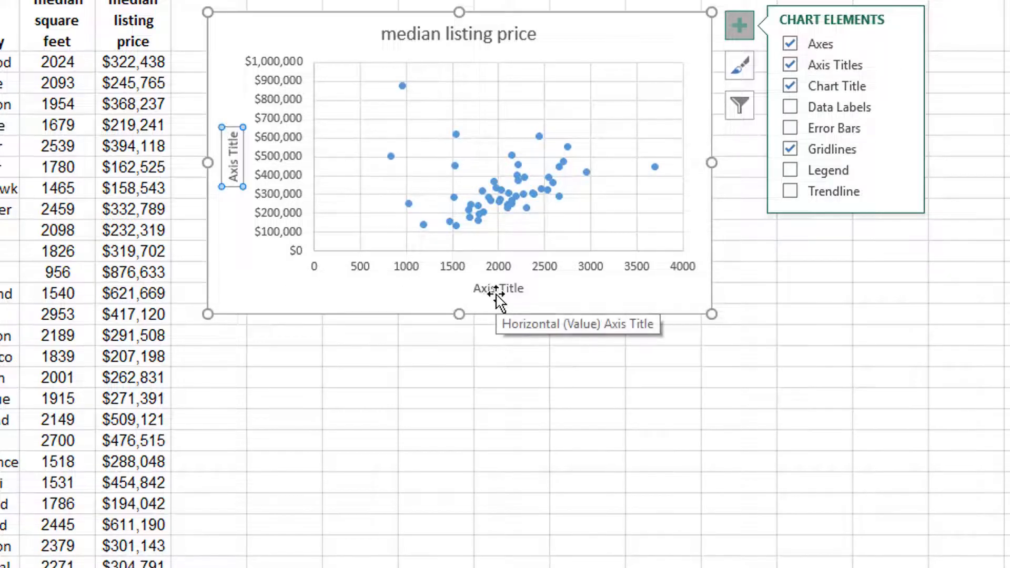
# - Replace the horizontal axis title's placeholder text with "Median Square Feet"
pyautogui.click(515, 293)
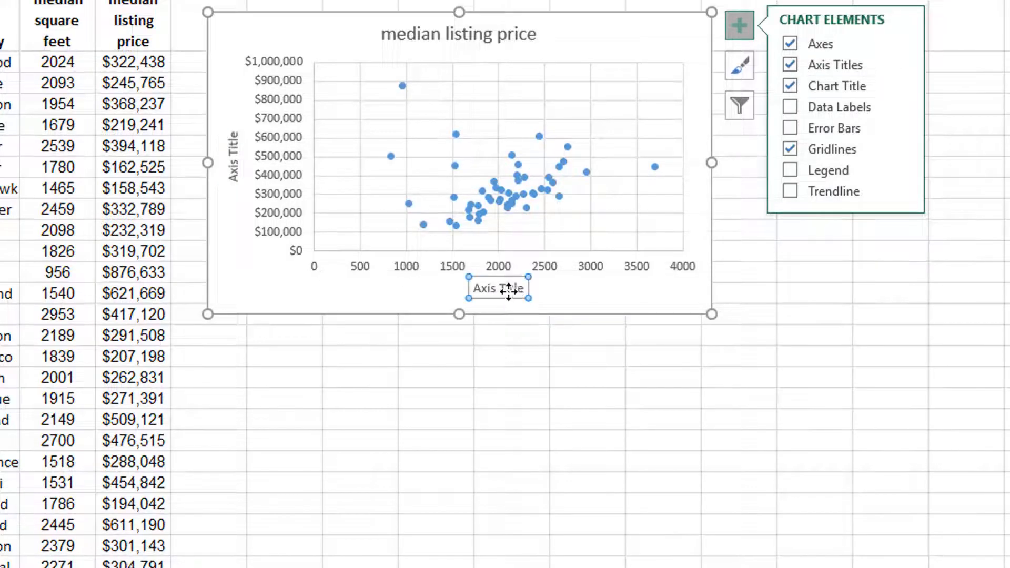
pyautogui.doubleClick(510, 291)
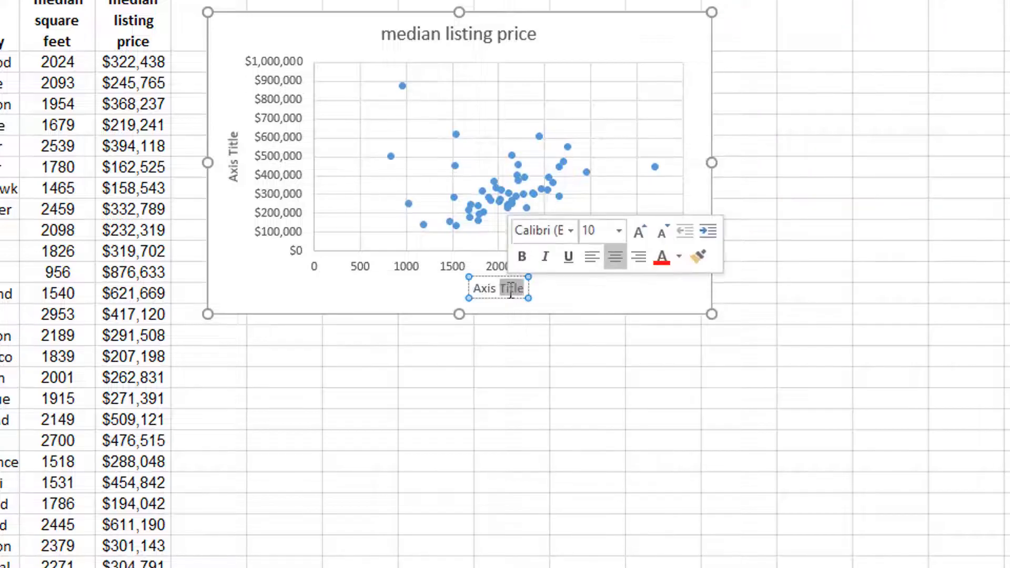
pyautogui.press('BackSpace')
pyautogui.press('BackSpace')
pyautogui.press('BackSpace')
pyautogui.press('BackSpace')
pyautogui.press('BackSpace')
pyautogui.press('BackSpace')
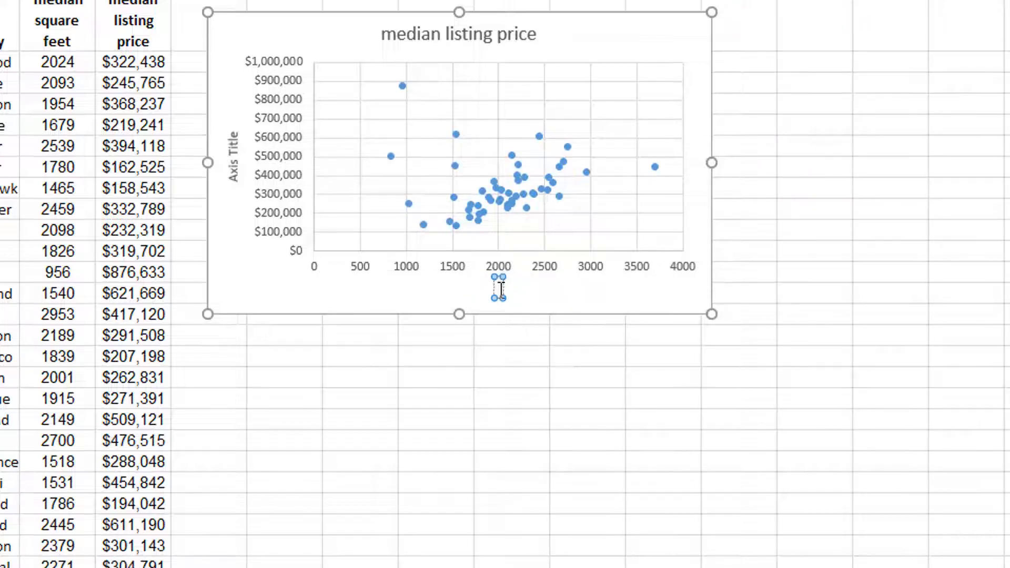
pyautogui.write('Median Squa')
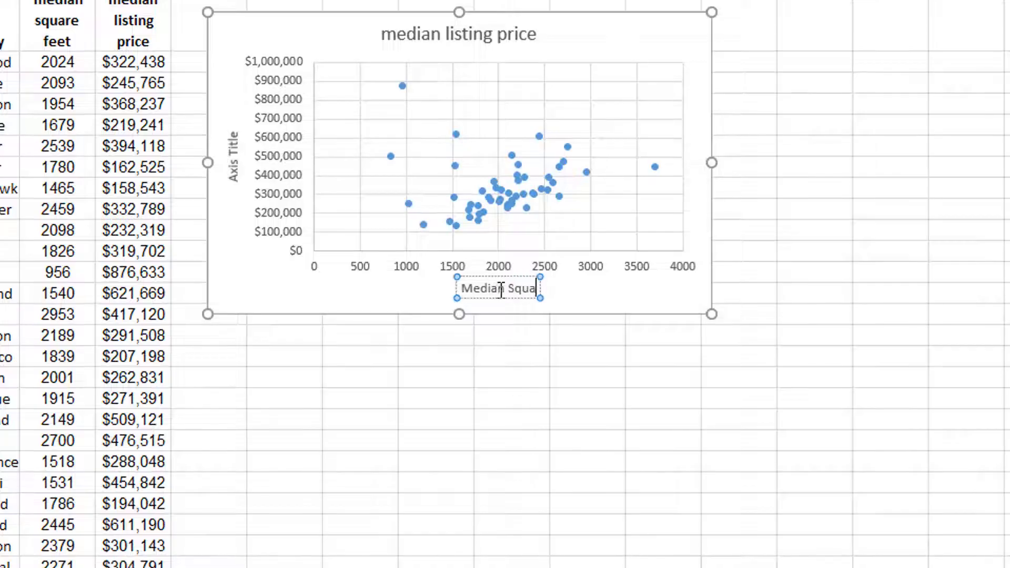
pyautogui.write('re Feet')
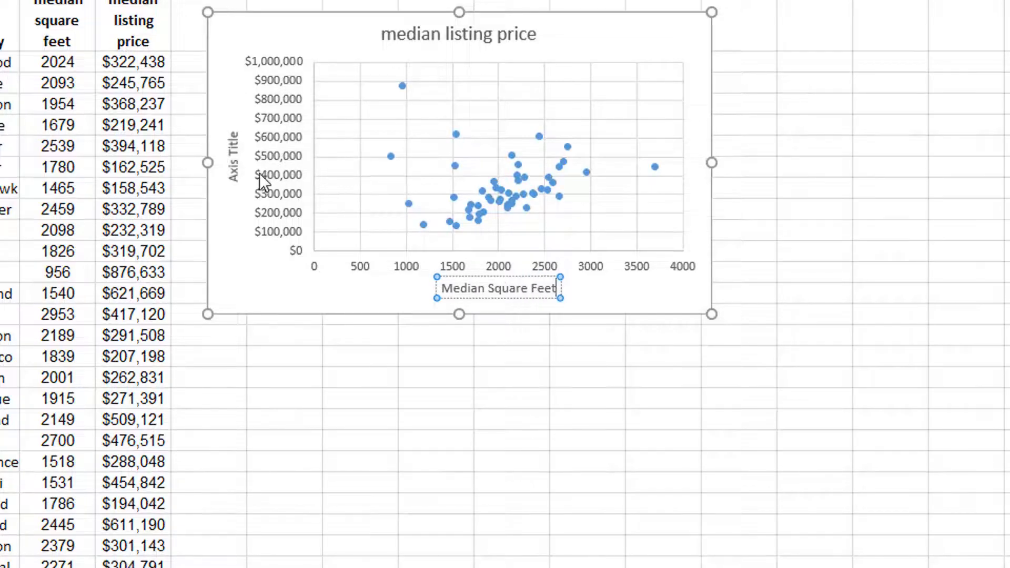
# - Set the vertical axis title to "Median Listing Price" and shift the chart slightly up and to the left
pyautogui.click(233, 161)
pyautogui.click(250, 285)
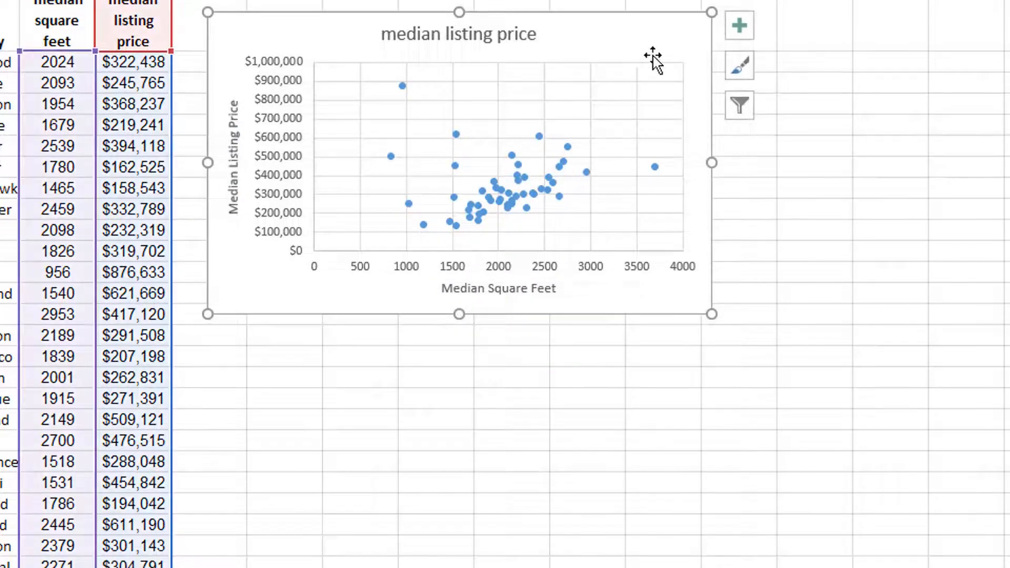
pyautogui.moveTo(620, 33); pyautogui.dragTo(606, 25)
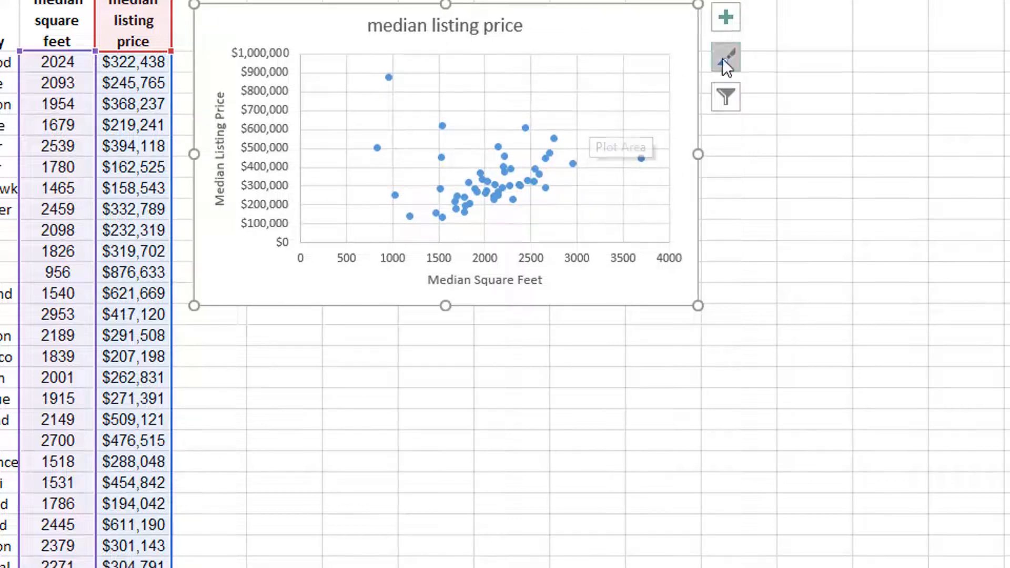
# - Add a trendline to the scatter chart and change its outline colour to the standard red
pyautogui.click(725, 21)
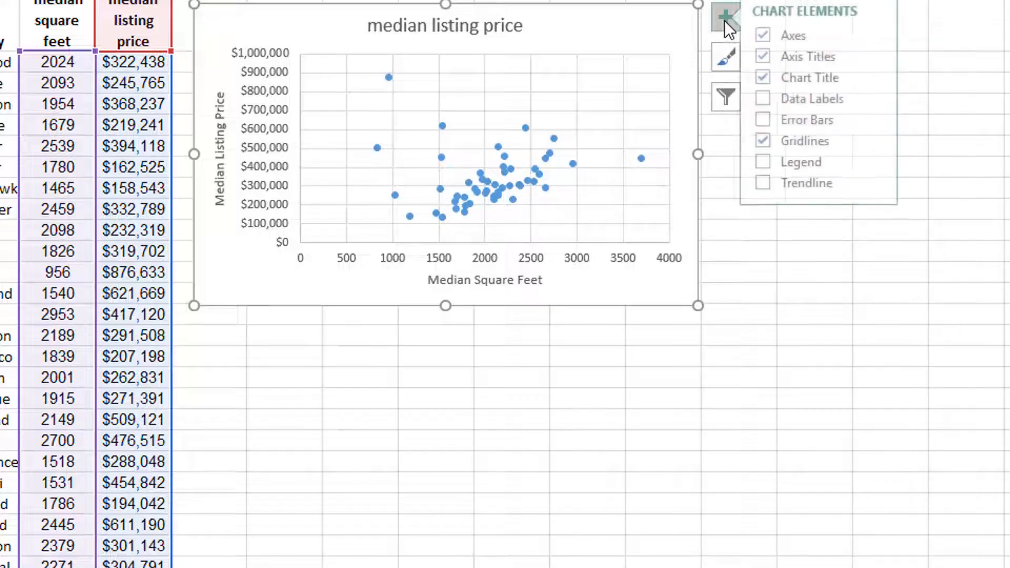
pyautogui.click(775, 183)
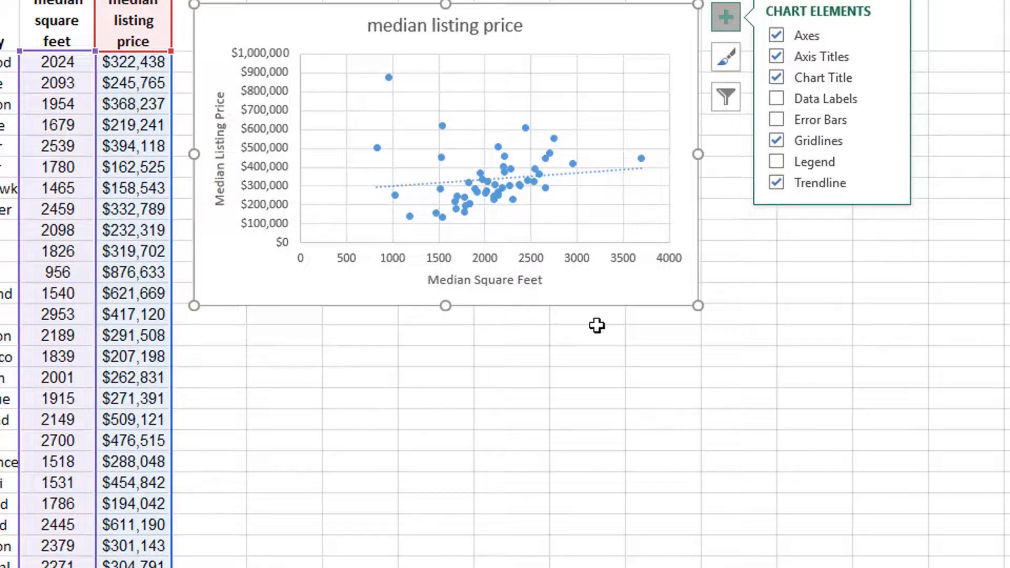
pyautogui.click(599, 172)
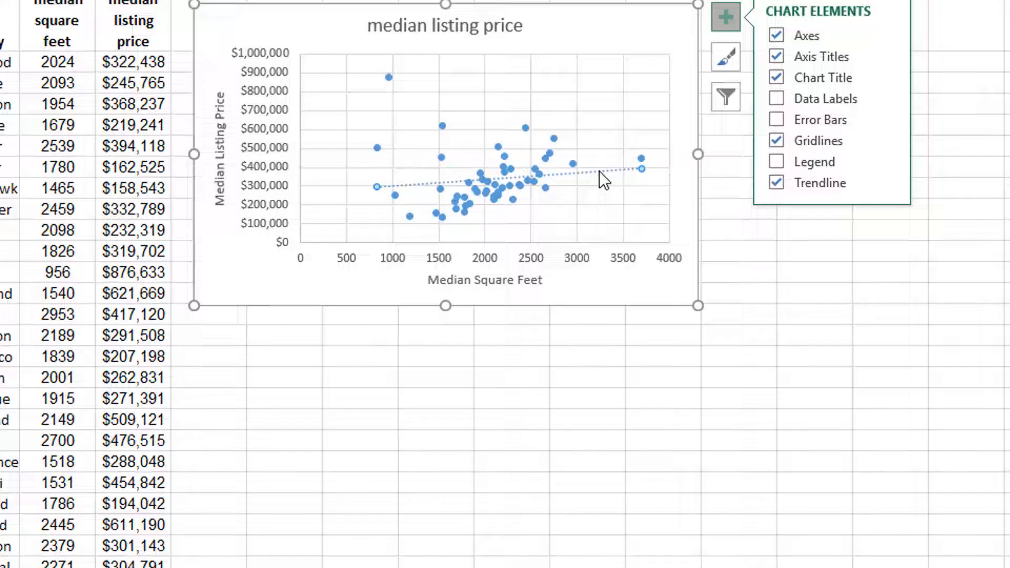
pyautogui.rightClick(598, 172)
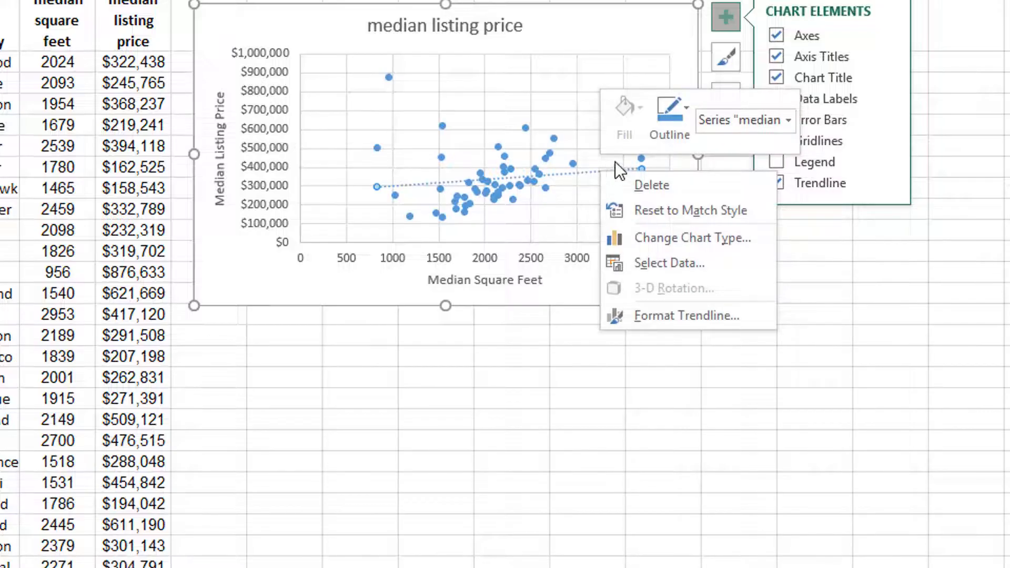
pyautogui.click(688, 108)
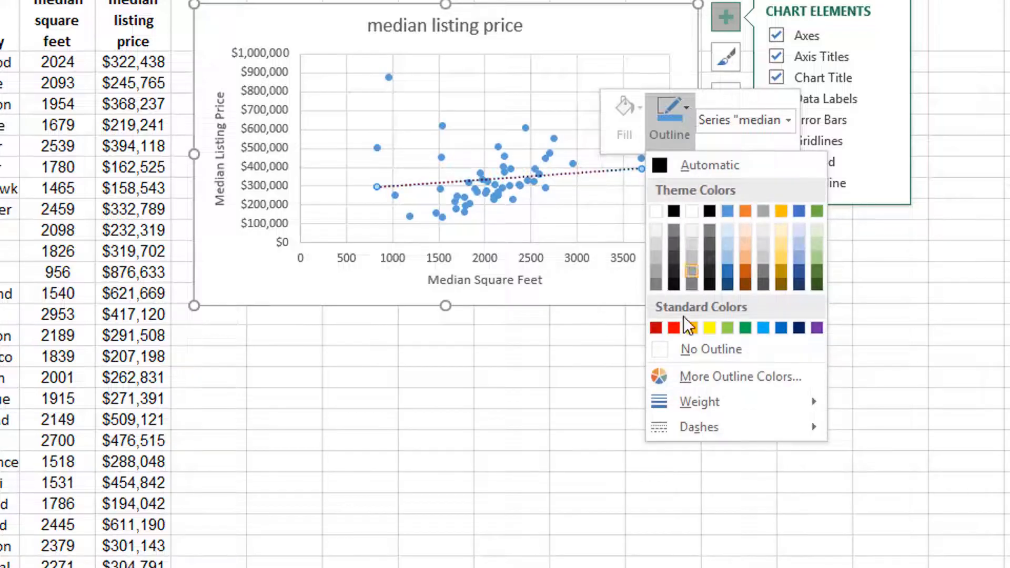
pyautogui.click(674, 328)
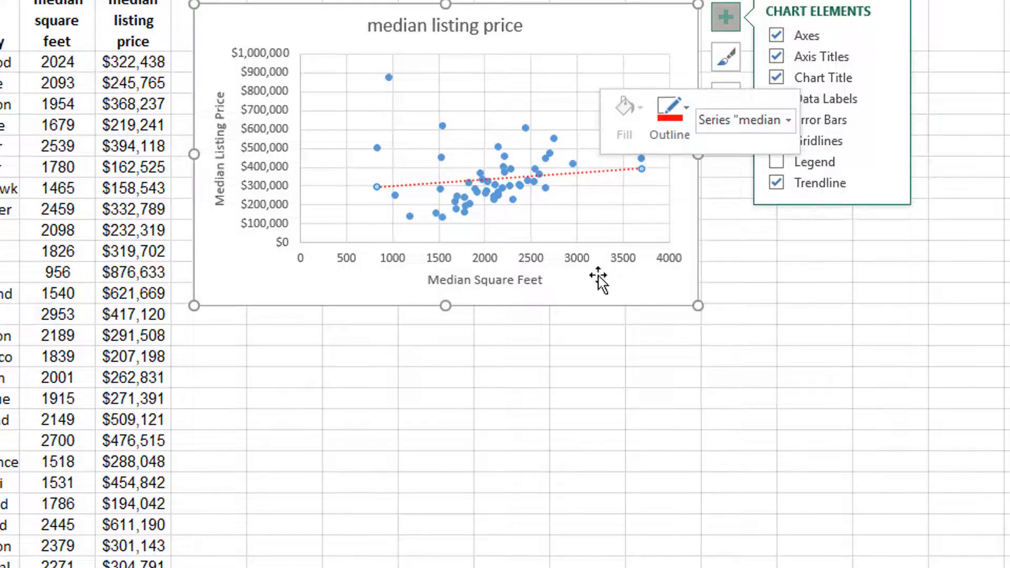
pyautogui.click(541, 41)
pyautogui.click(769, 308)
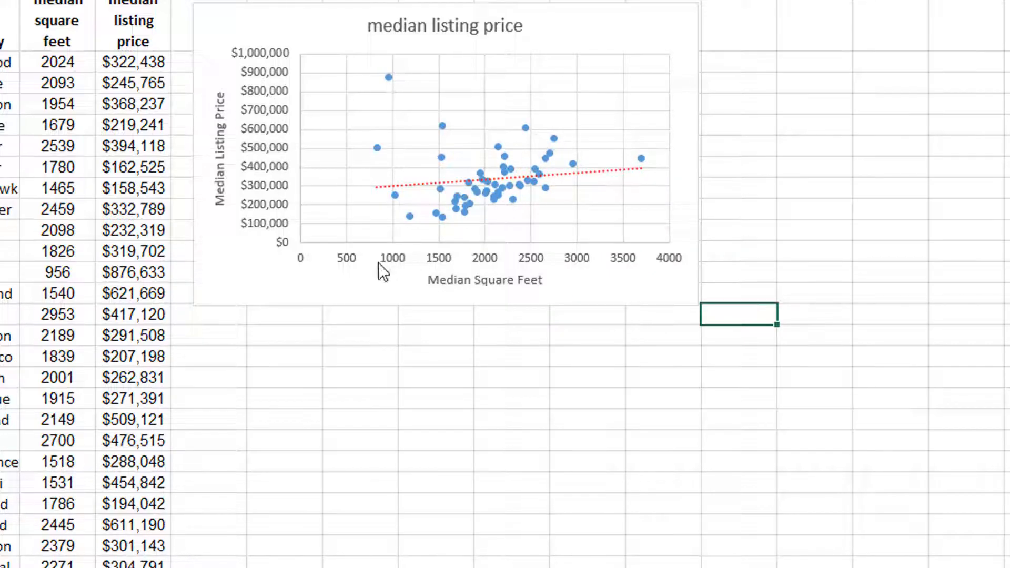
# - Examine the outlying points at the low square-feet end of the scatter chart, singling out the highest-priced one
pyautogui.click(374, 150)
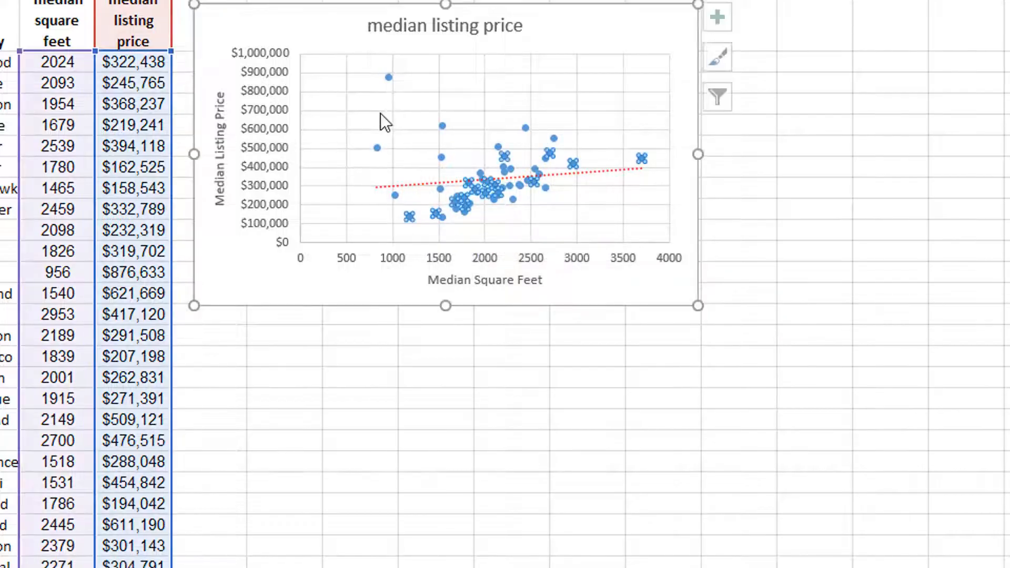
pyautogui.click(390, 79)
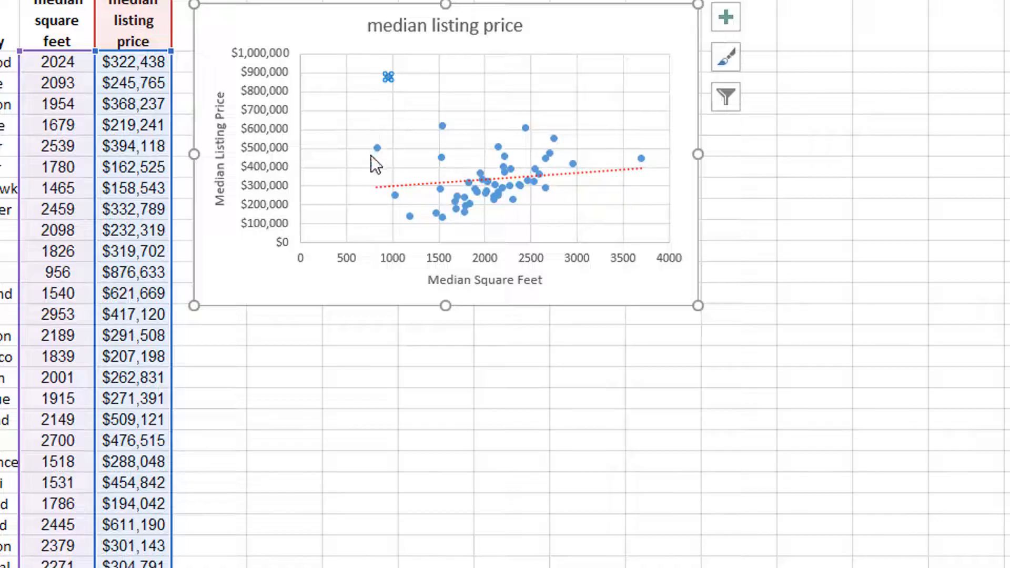
# - Compare the outlying points on the scatter chart that combine low square footage with high listing prices
pyautogui.click(375, 149)
pyautogui.click(443, 126)
pyautogui.click(440, 157)
pyautogui.click(377, 148)
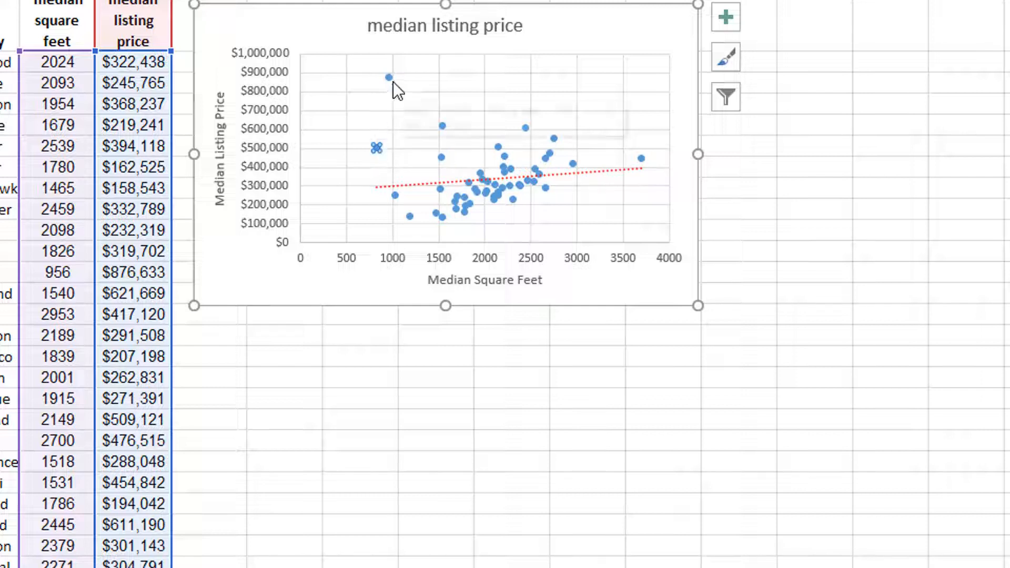
pyautogui.click(390, 79)
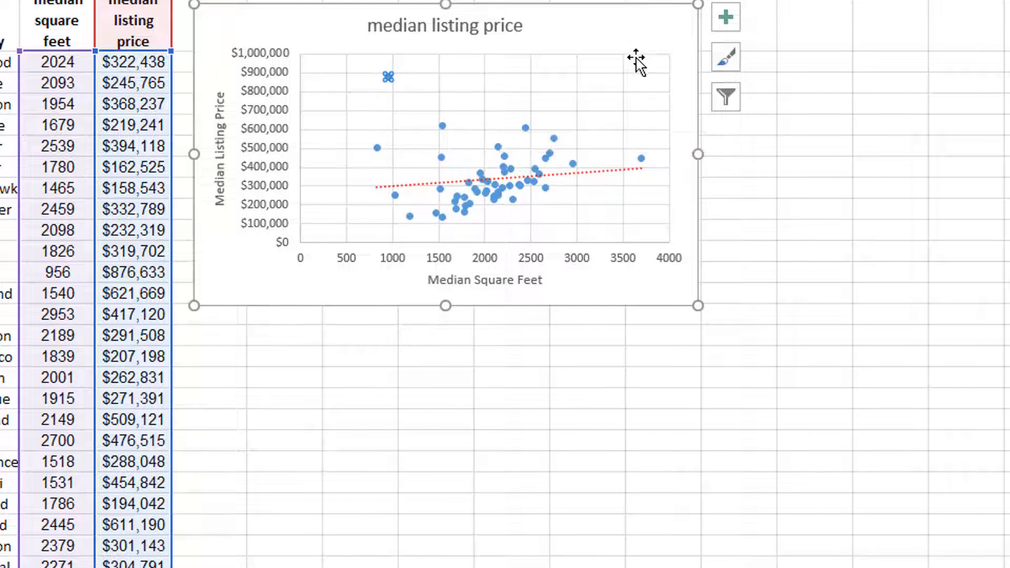
pyautogui.click(641, 37)
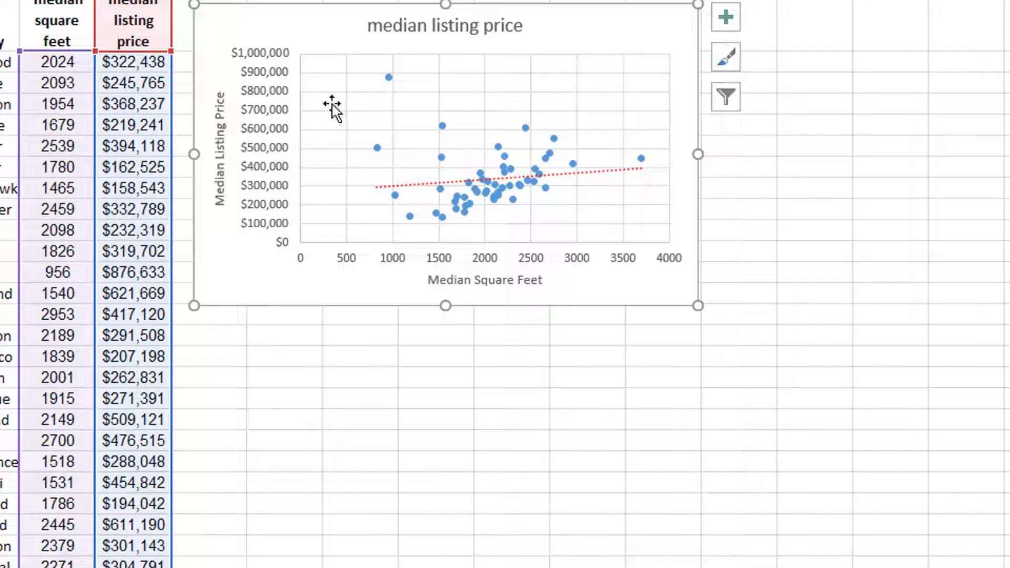
# - Read the coordinates of the scatter chart's highest-priced point and locate the matching row in the county data
pyautogui.moveTo(389, 78)
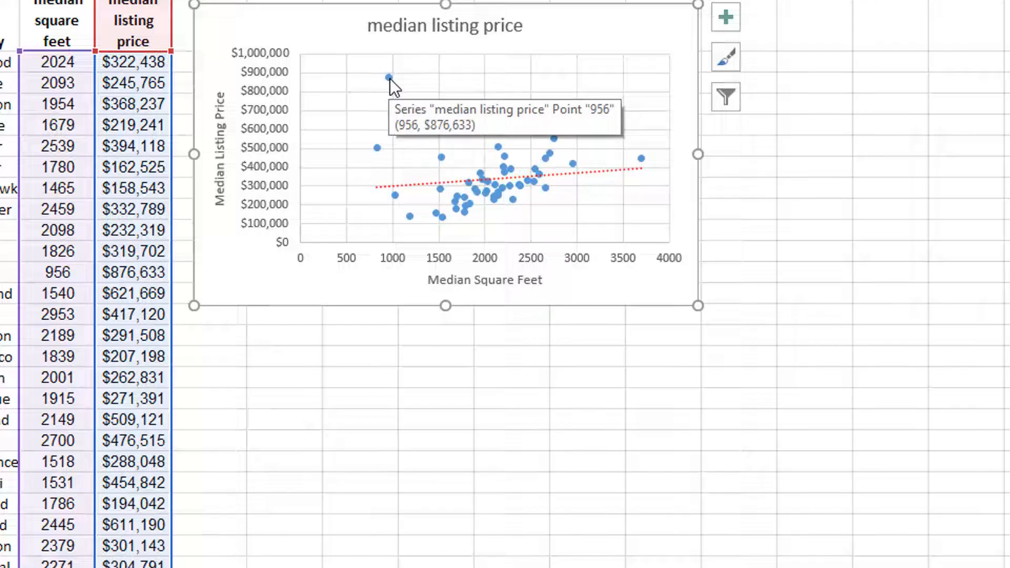
pyautogui.click(389, 78)
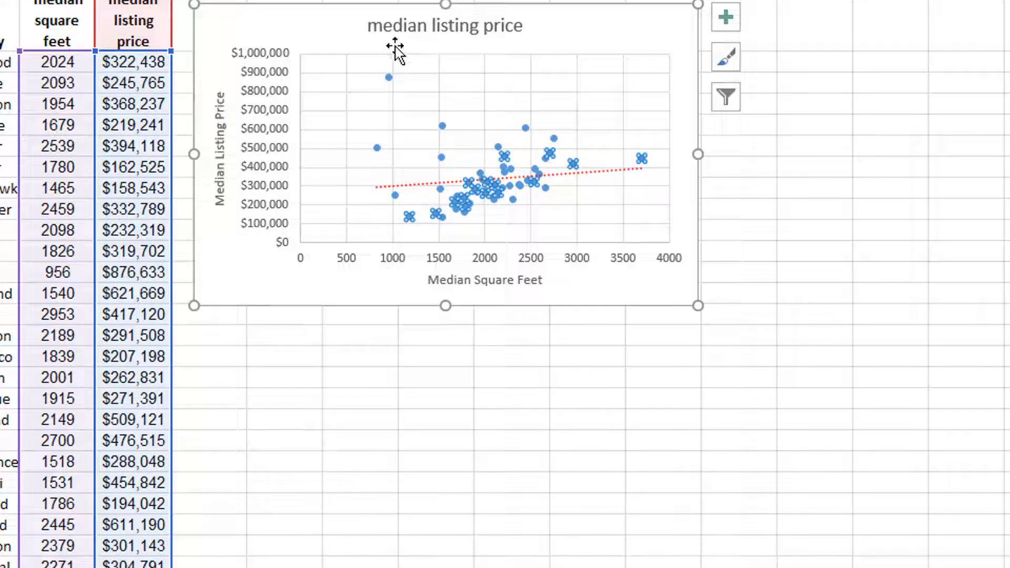
pyautogui.click(389, 78)
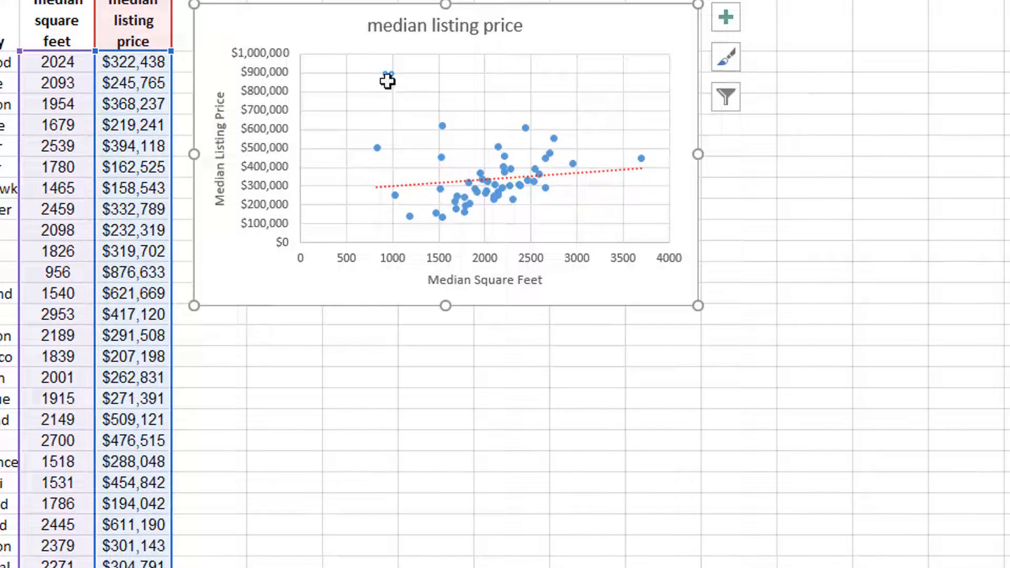
pyautogui.moveTo(388, 81)
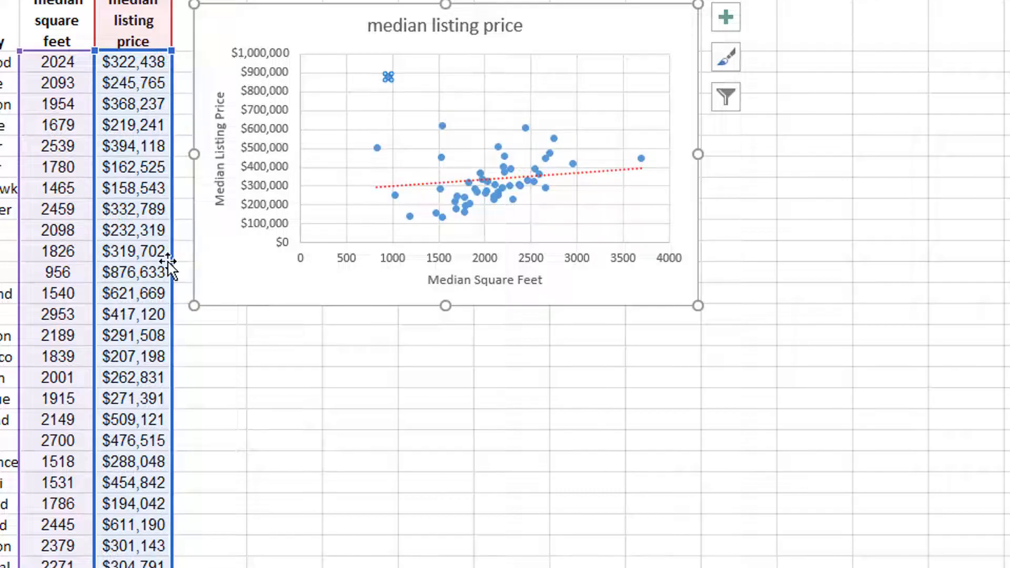
pyautogui.click(139, 272)
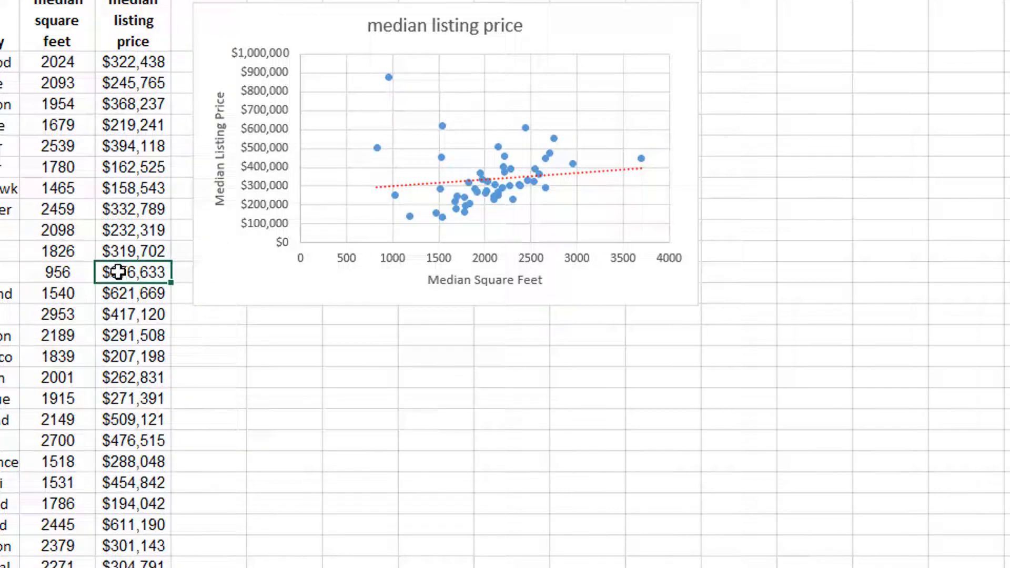
pyautogui.click(50, 274)
pyautogui.moveTo(50, 274); pyautogui.dragTo(112, 275)
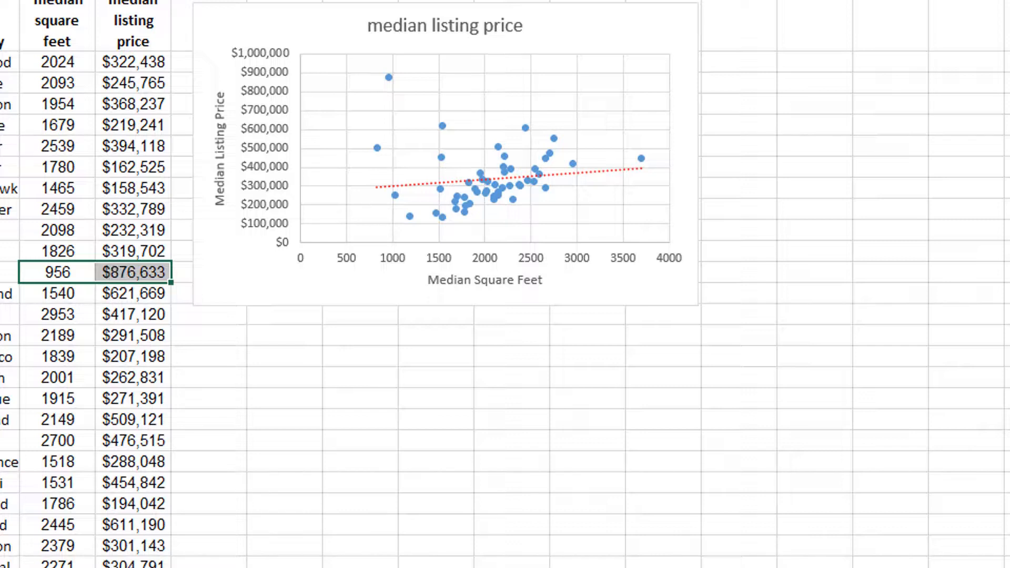
pyautogui.click(105, 268)
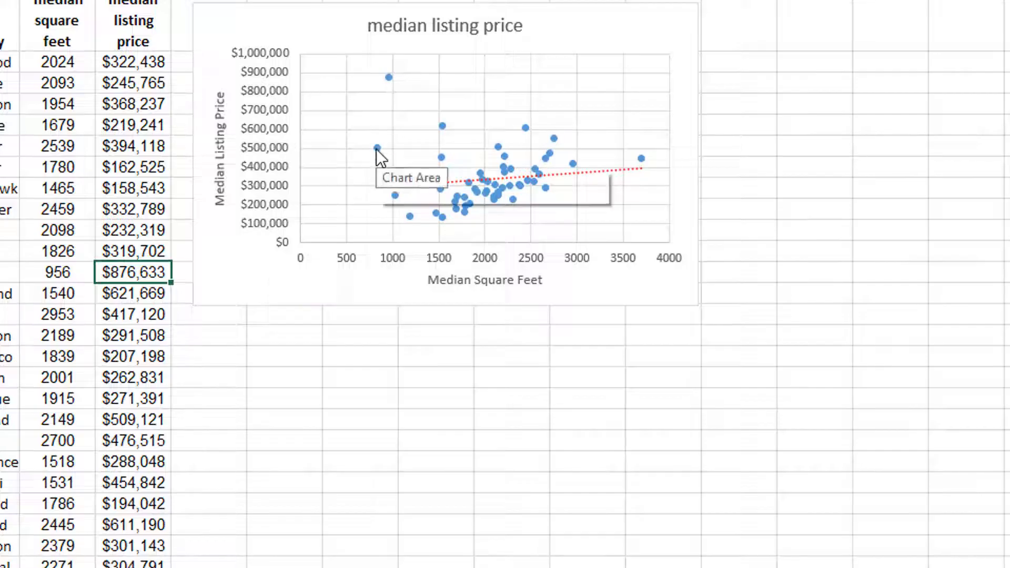
# - Read the coordinates of the point with the lowest square feet and find its county row in the data
pyautogui.moveTo(375, 150)
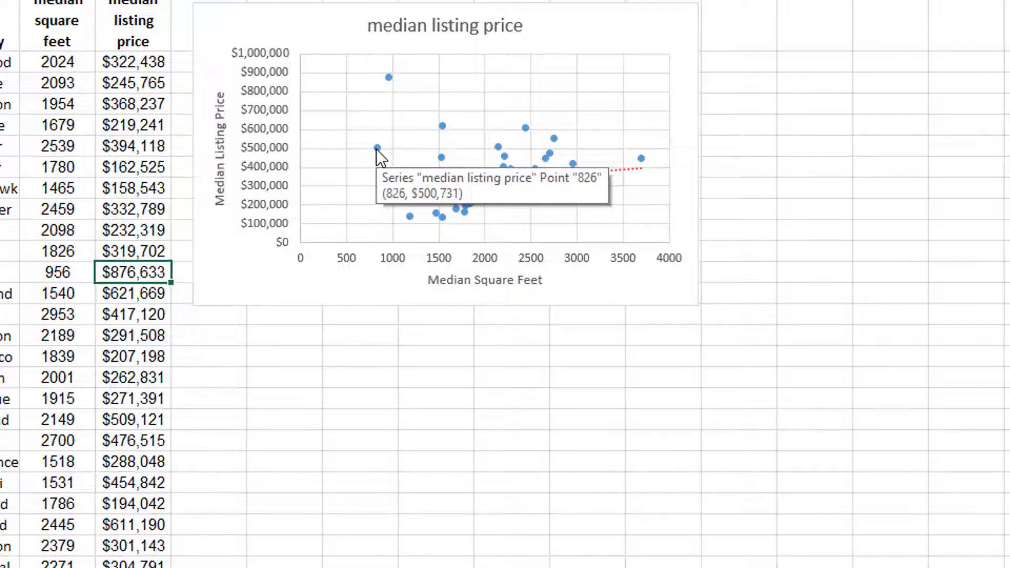
pyautogui.click(376, 149)
pyautogui.click(377, 150)
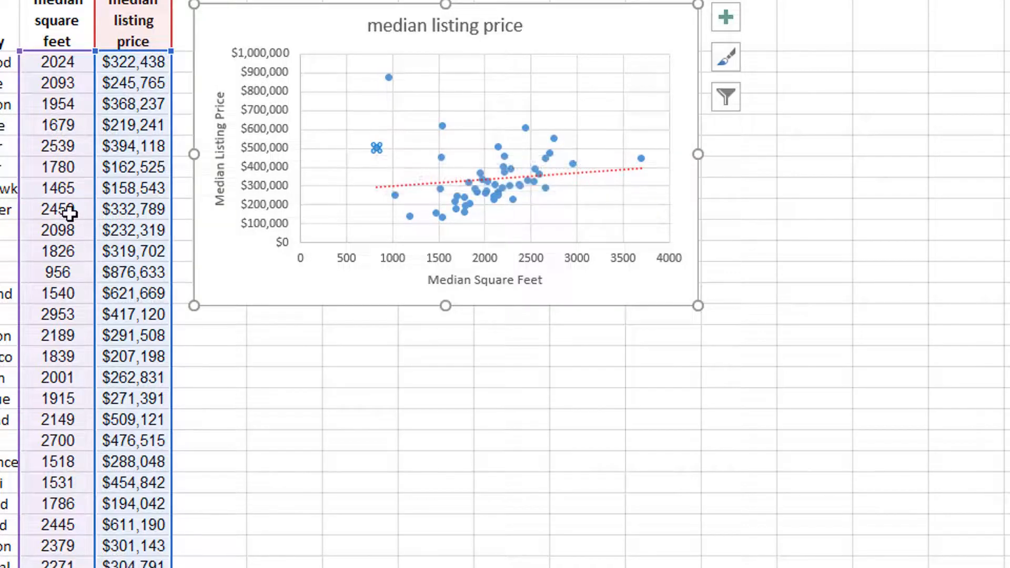
pyautogui.click(68, 315)
pyautogui.click(58, 271)
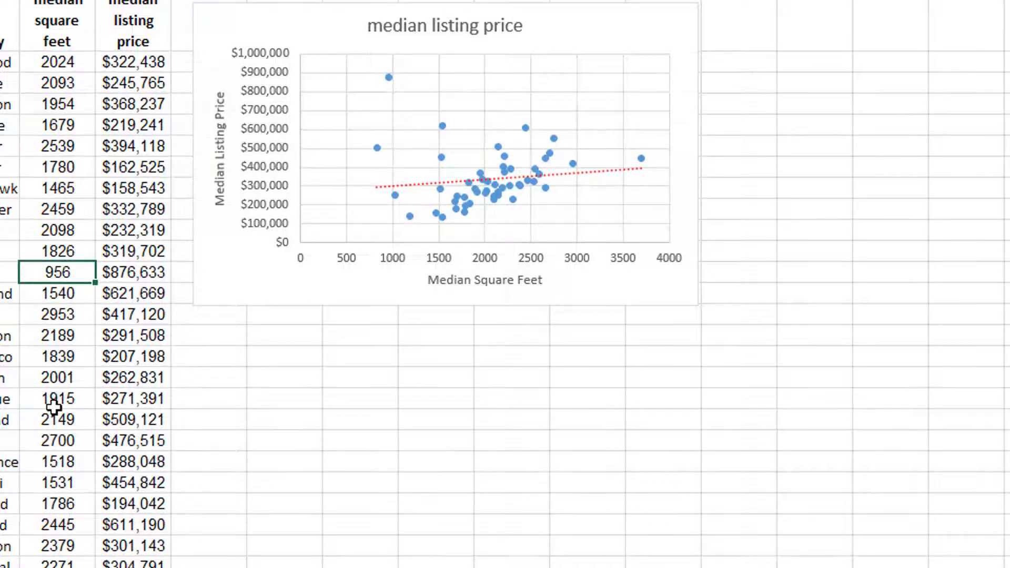
pyautogui.scroll(-5, 54, 405)
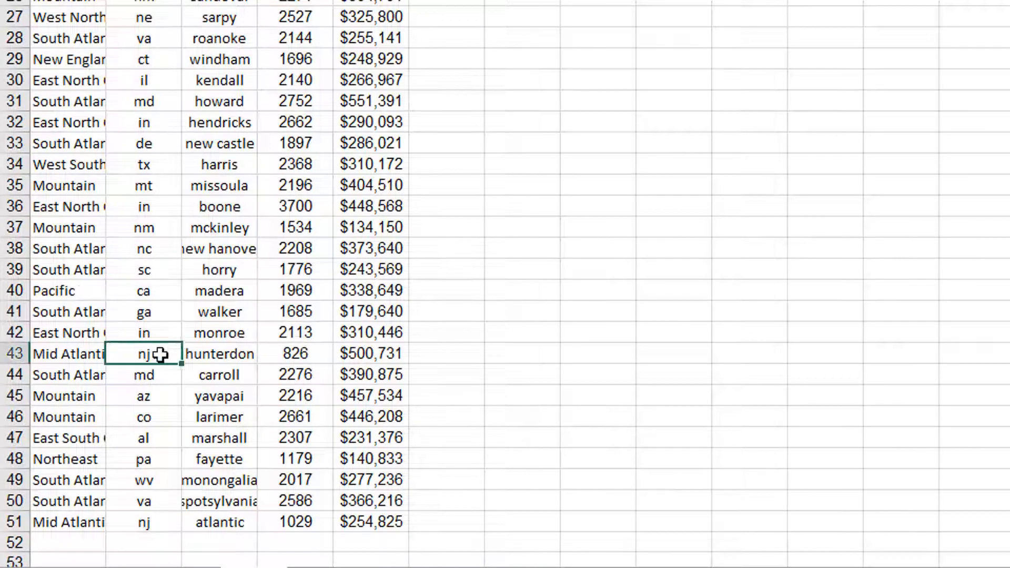
pyautogui.moveTo(160, 354); pyautogui.dragTo(220, 354)
pyautogui.click(293, 353)
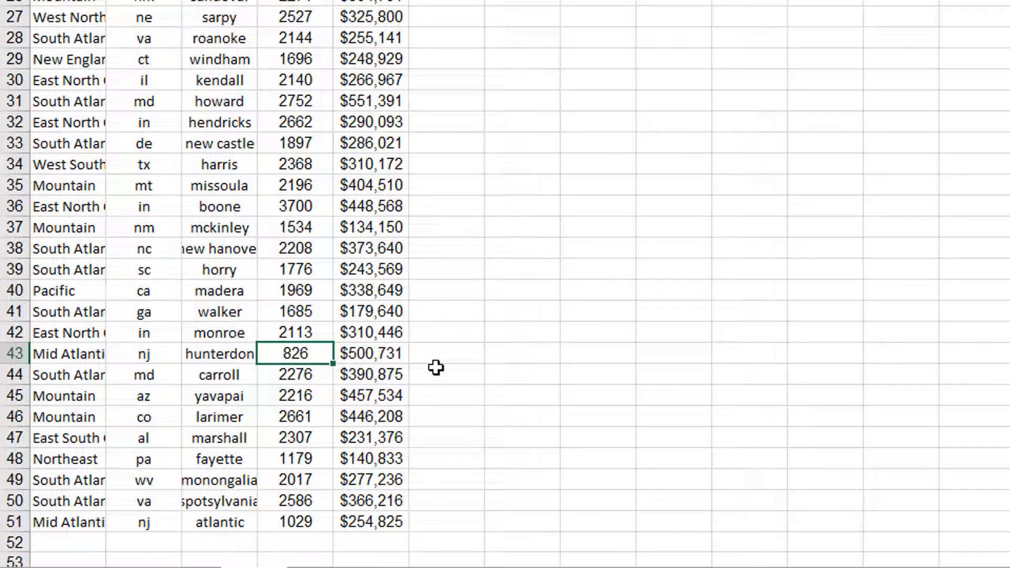
pyautogui.click(372, 354)
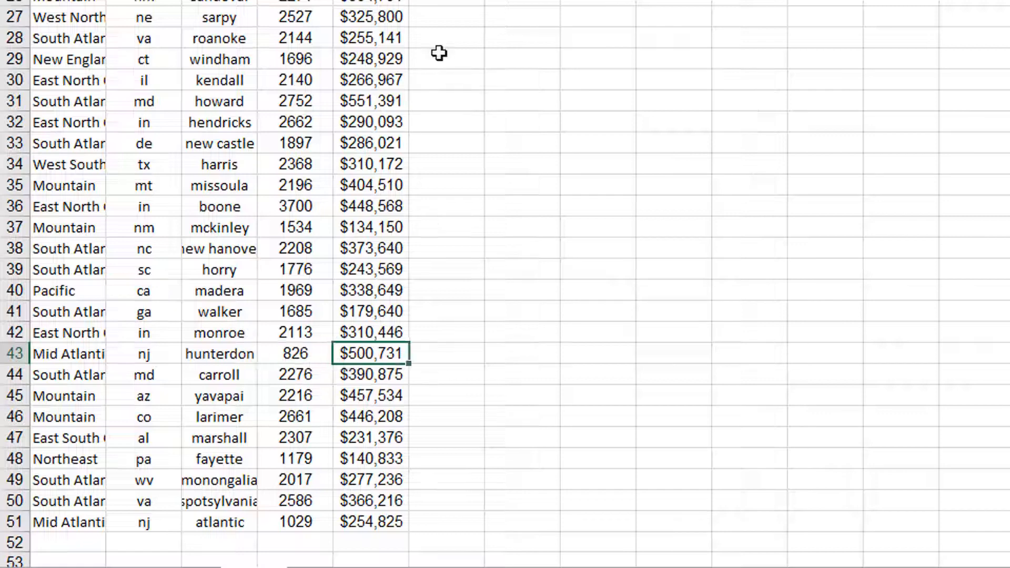
pyautogui.scroll(5, 438, 52)
pyautogui.scroll(4, 438, 52)
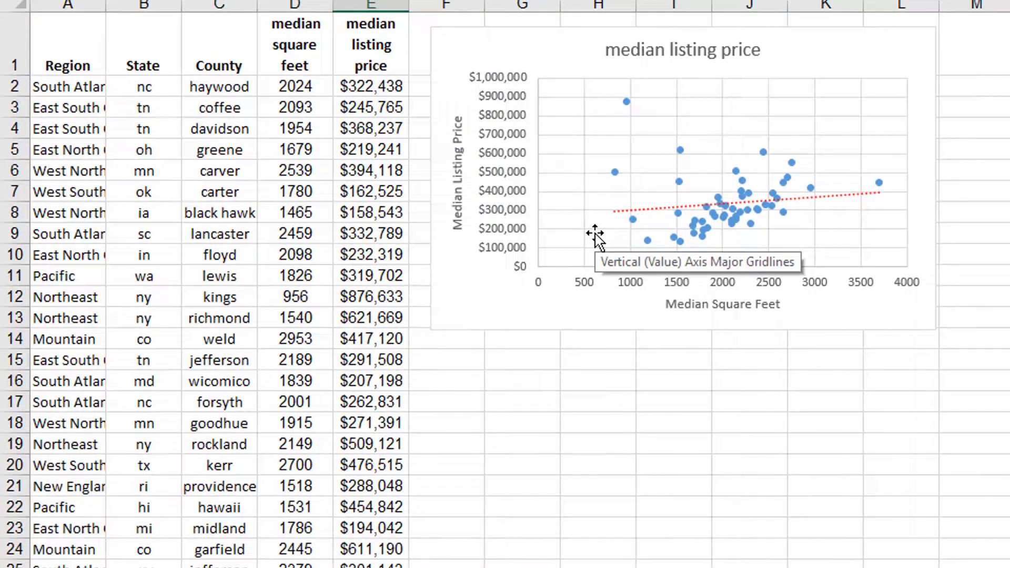
pyautogui.click(918, 201)
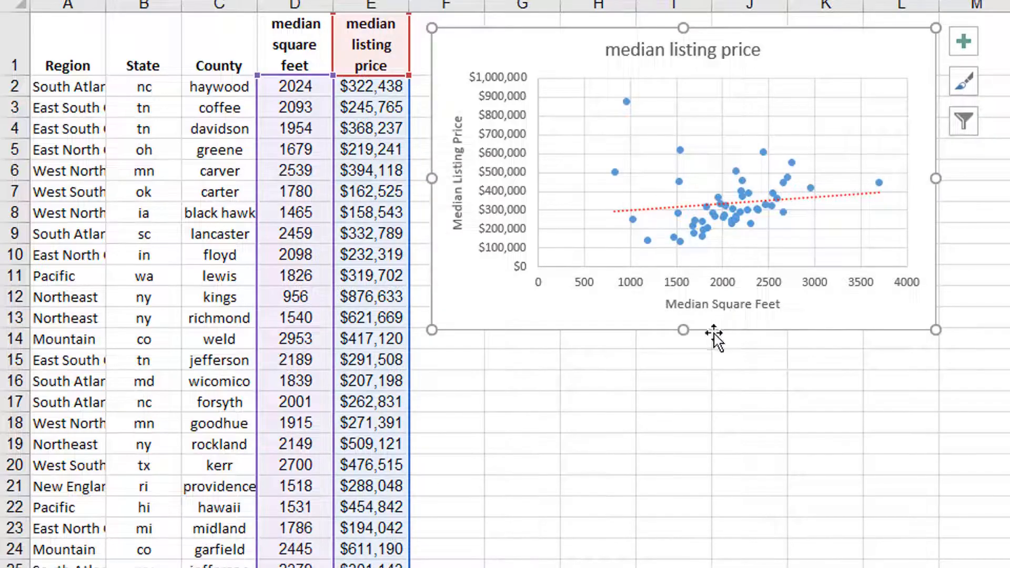
pyautogui.click(625, 362)
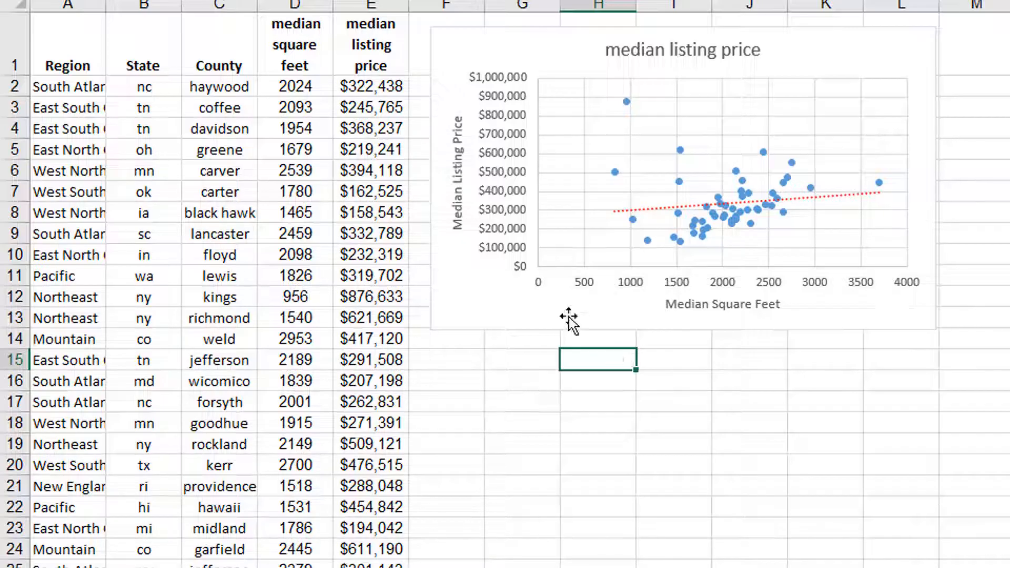
pyautogui.click(447, 374)
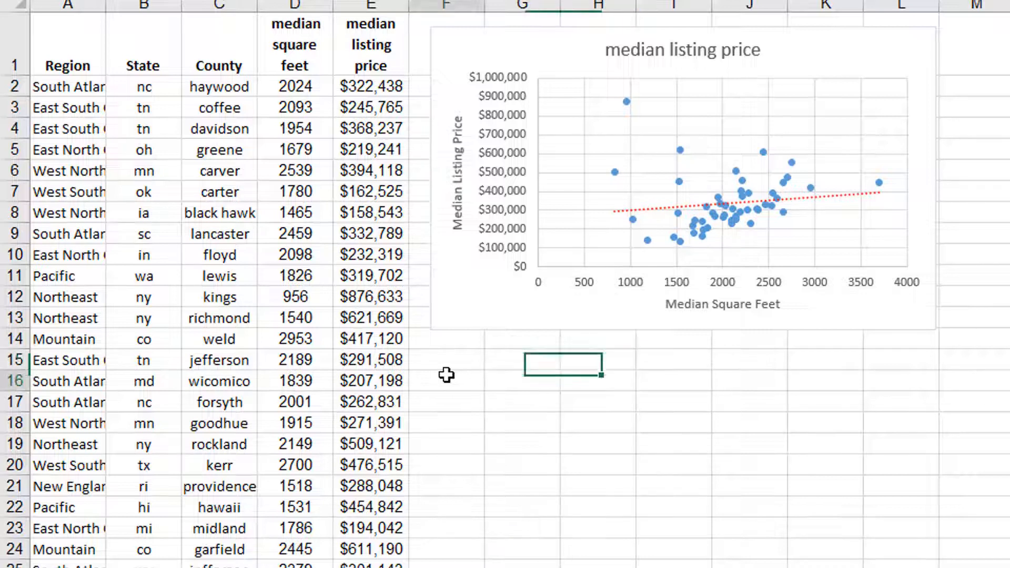
pyautogui.click(500, 389)
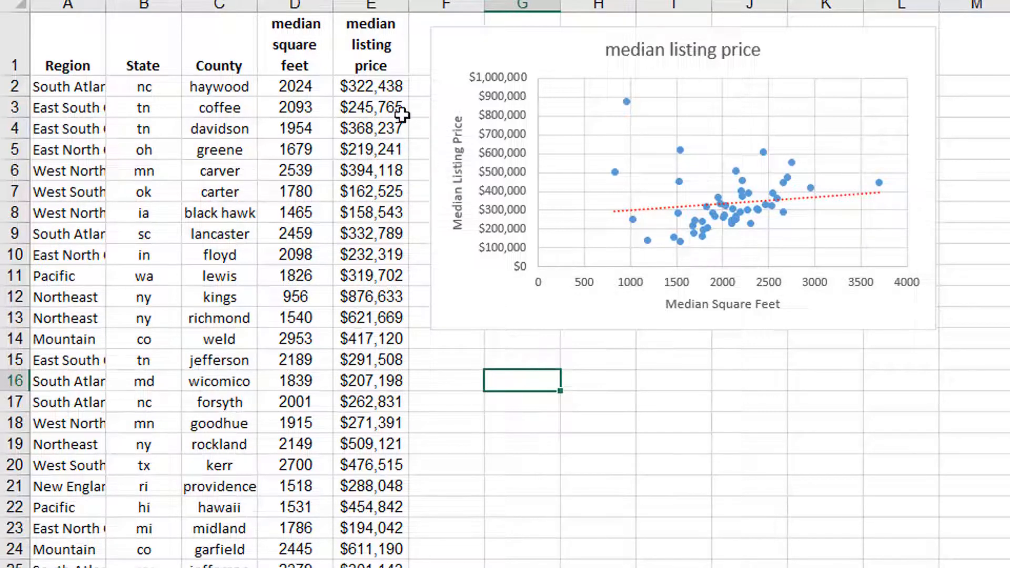
# - Insert a histogram of the whole median square feet column, including its header
pyautogui.click(305, 90)
pyautogui.click(372, 85)
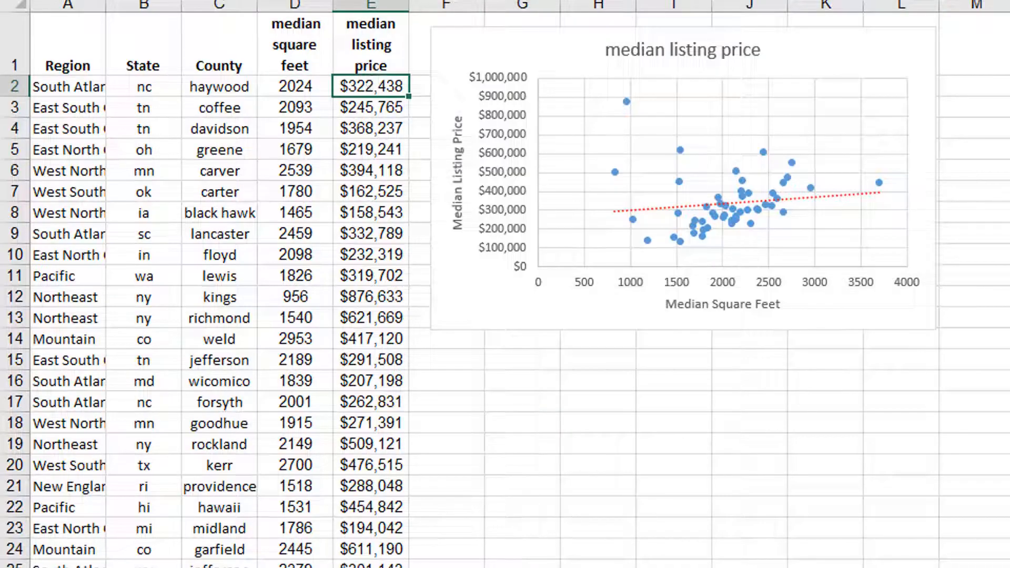
pyautogui.click(296, 54)
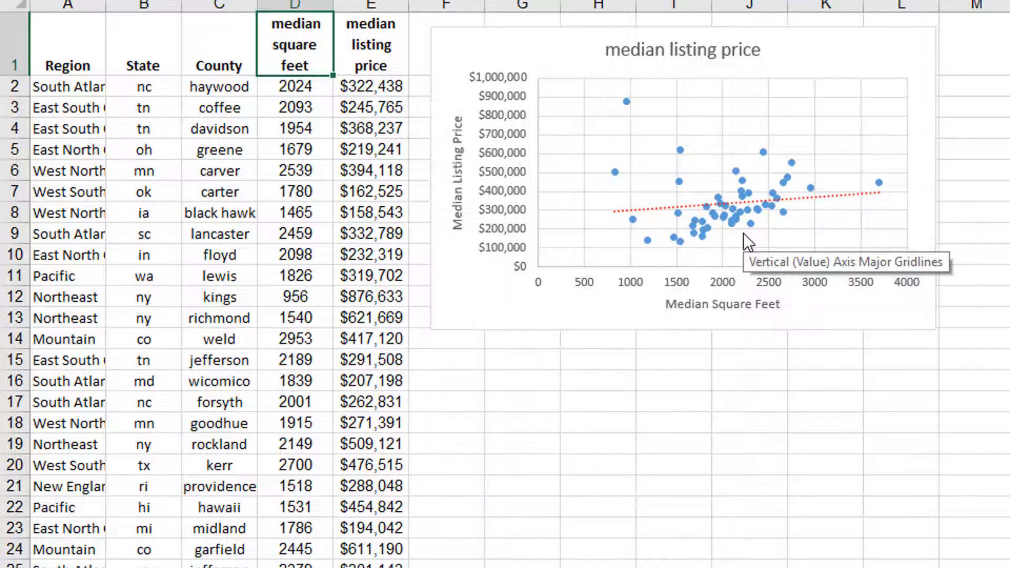
pyautogui.hotkey('ctrl', 'shift', 'Down')
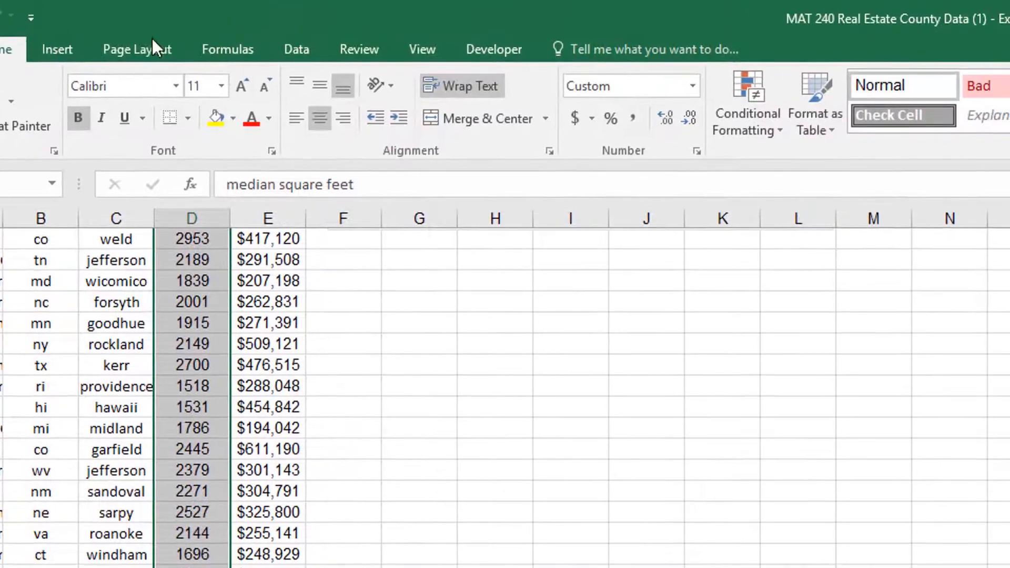
pyautogui.click(81, 45)
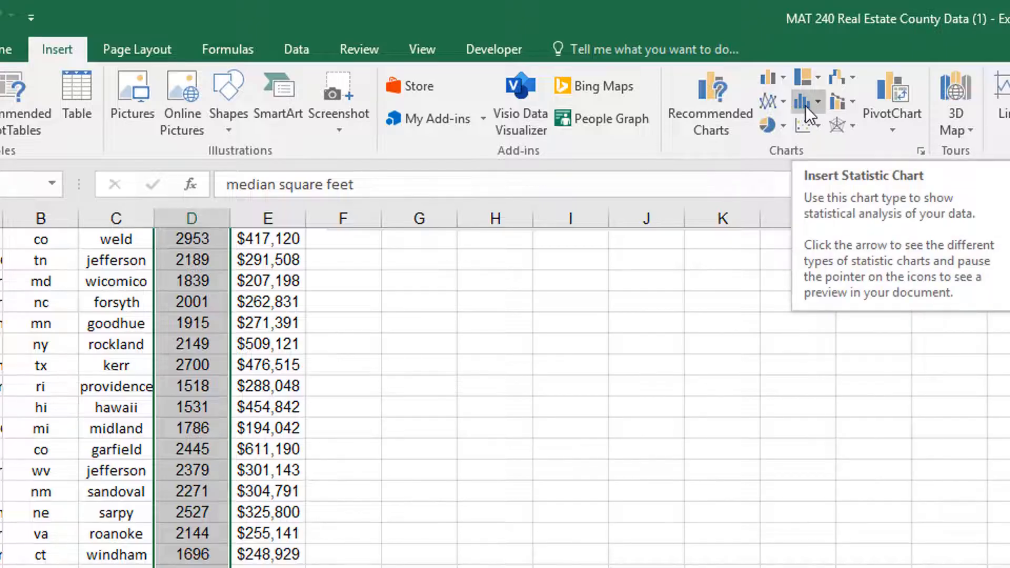
pyautogui.click(818, 102)
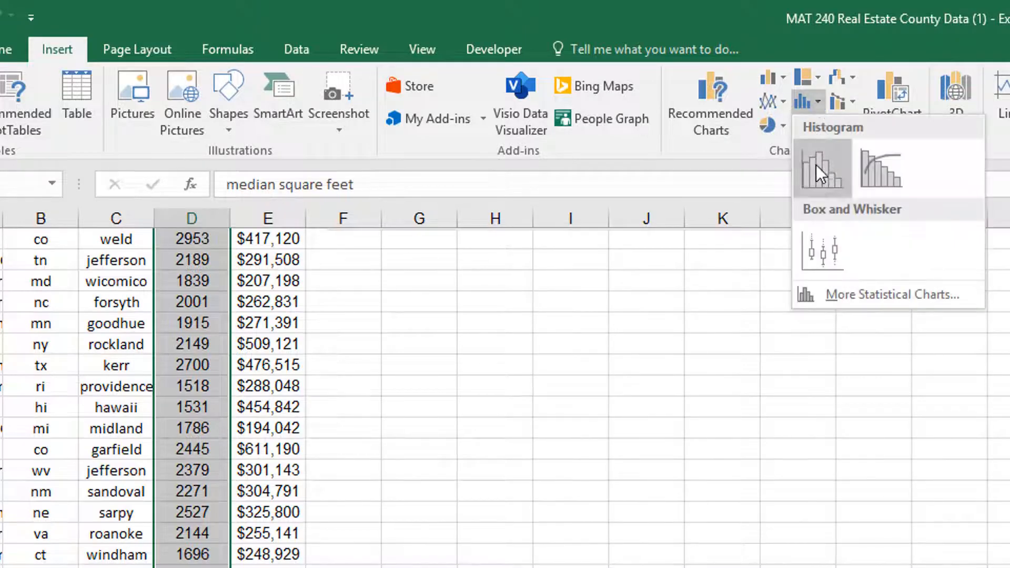
pyautogui.click(816, 166)
# - Move the histogram directly beneath the scatter chart, roughly aligned with its left edge
pyautogui.moveTo(782, 521); pyautogui.dragTo(444, 340)
pyautogui.scroll(4, 447, 284)
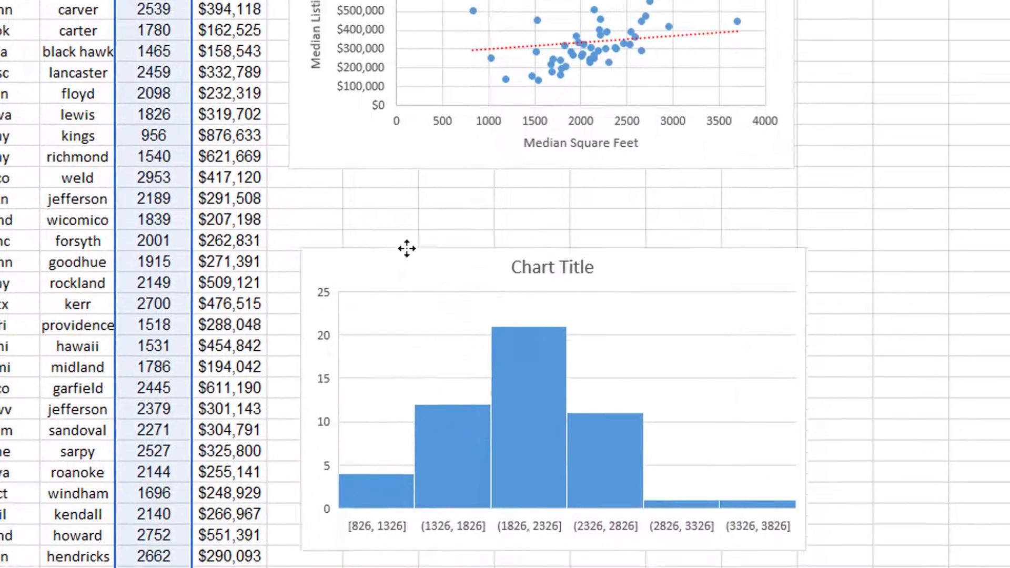
pyautogui.moveTo(406, 249); pyautogui.dragTo(394, 177)
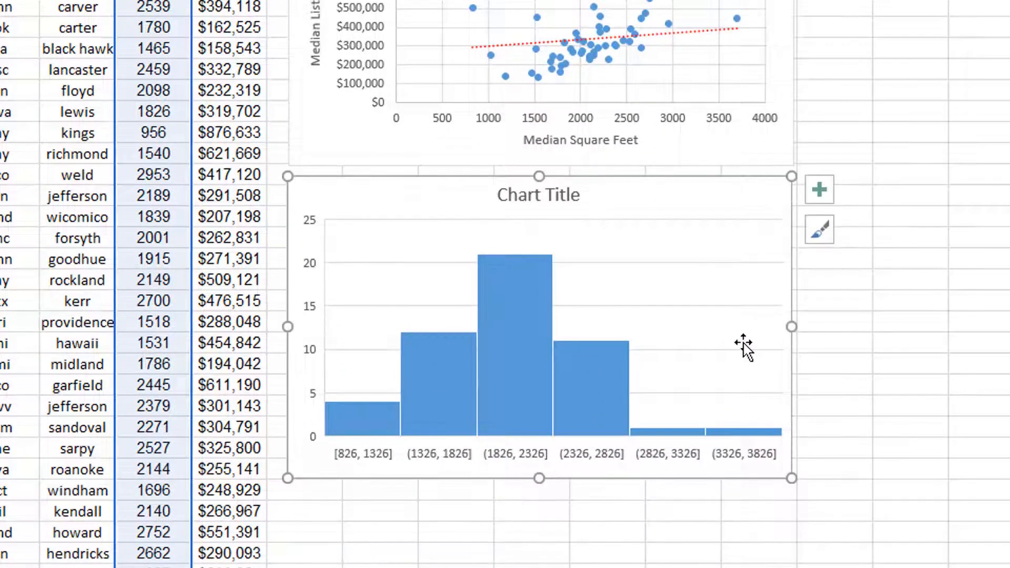
# - Replace the histogram's placeholder title with "Median Square Feet Histogram"
pyautogui.click(535, 193)
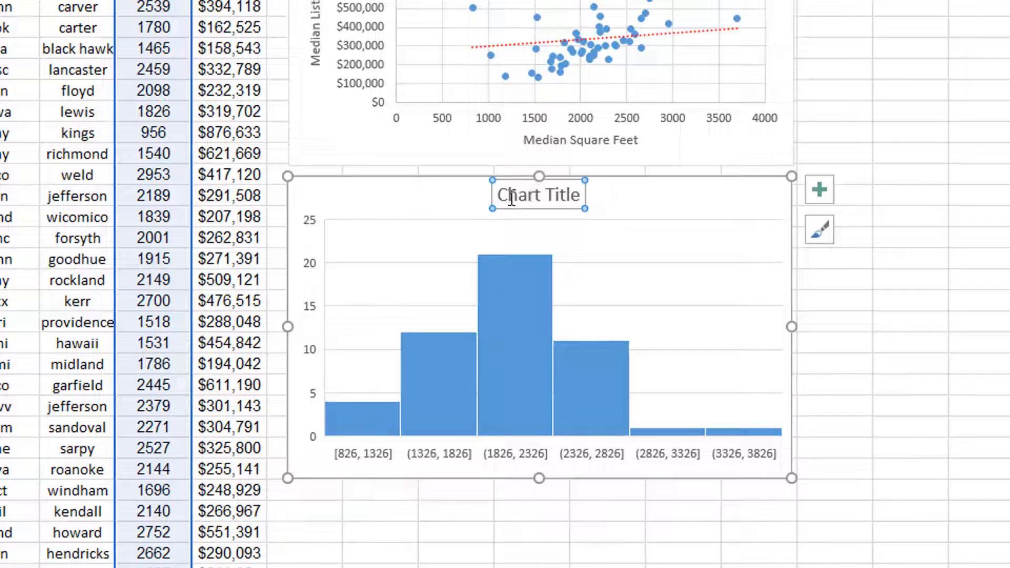
pyautogui.tripleClick(542, 199)
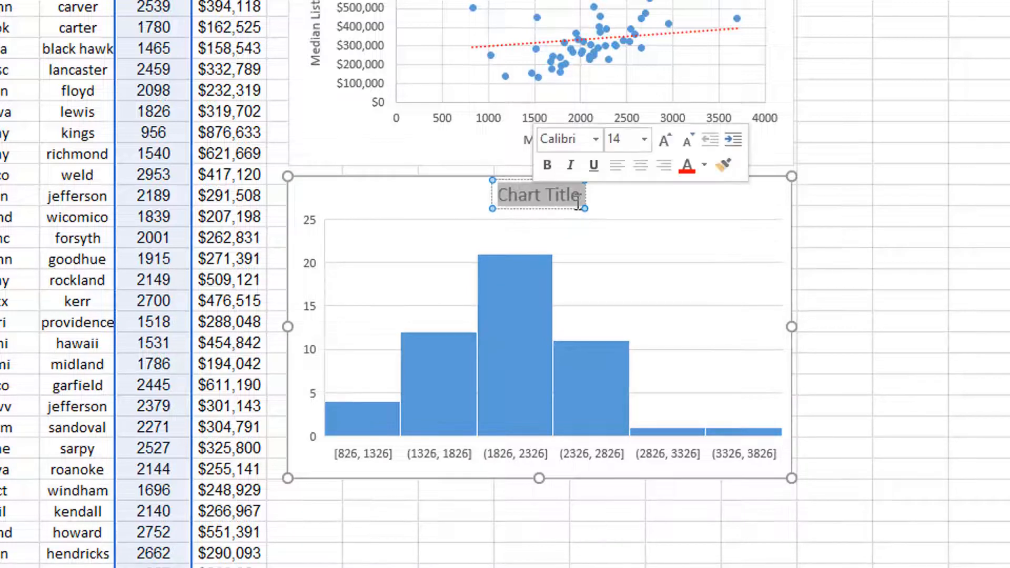
pyautogui.write('Median S')
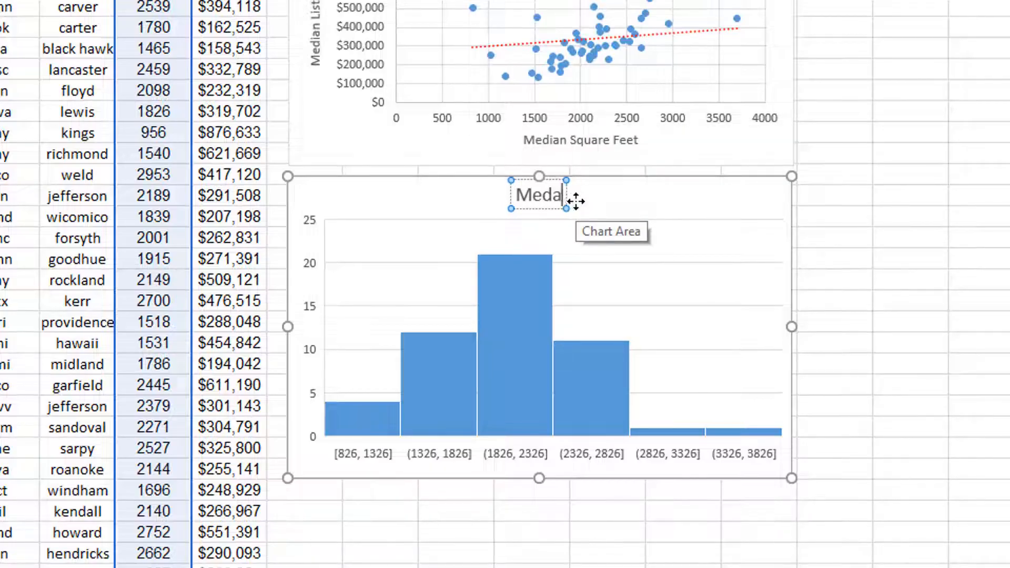
pyautogui.write('quare')
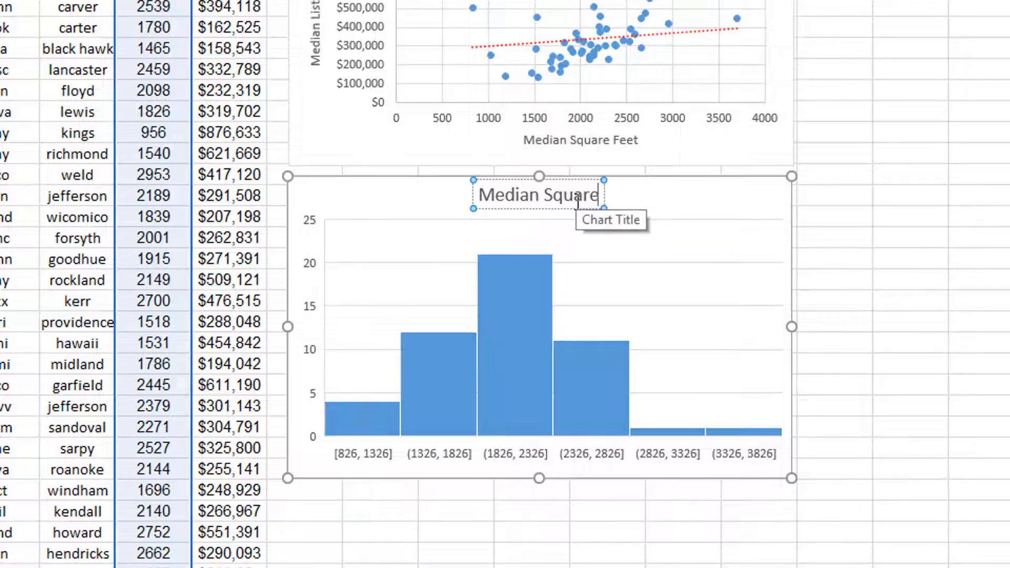
pyautogui.write(' Footage')
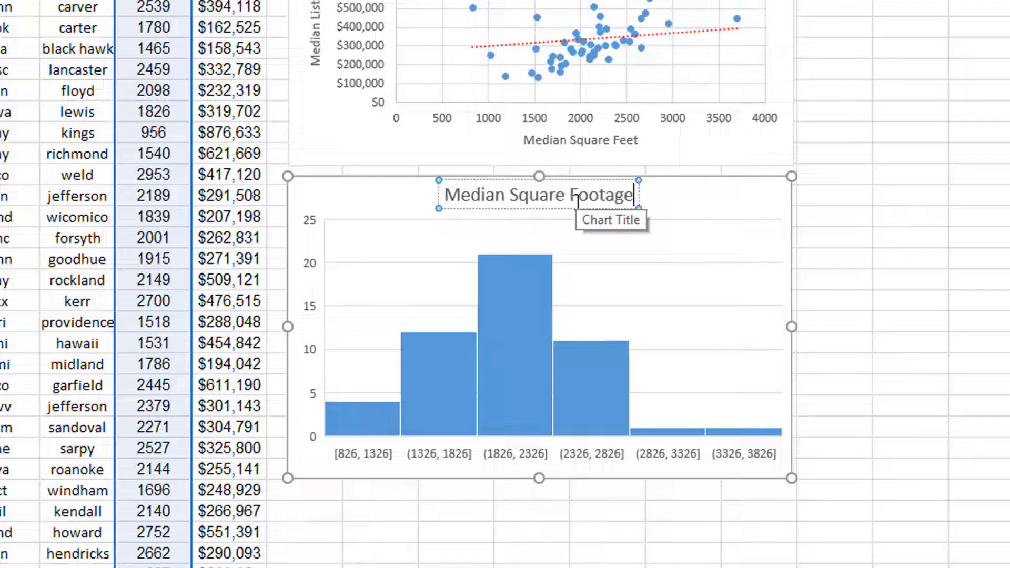
pyautogui.press('BackSpace')
pyautogui.press('BackSpace')
pyautogui.press('BackSpace')
pyautogui.press('BackSpace')
pyautogui.press('BackSpace')
pyautogui.press('BackSpace')
pyautogui.write('eet')
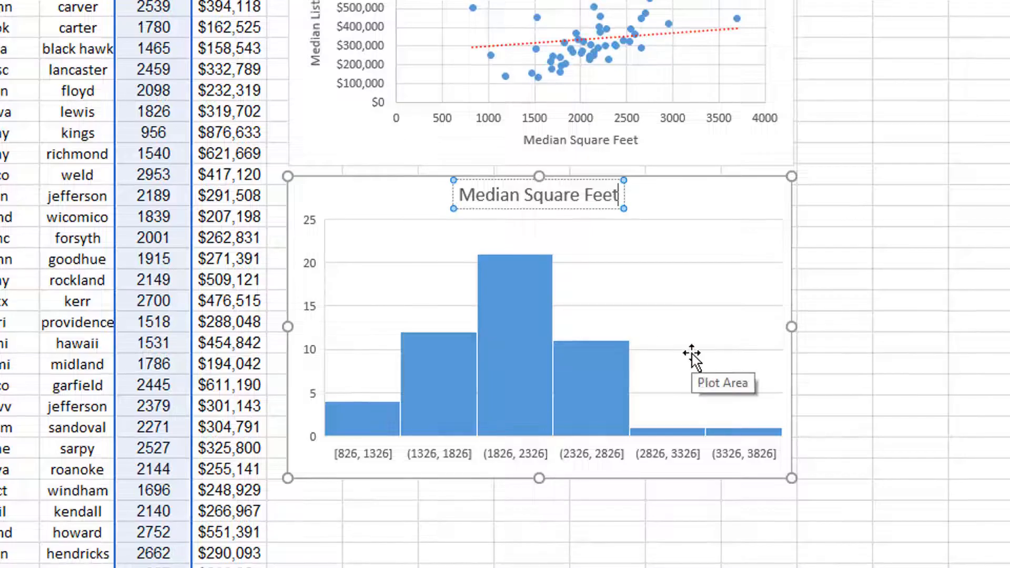
pyautogui.write('Histogram')
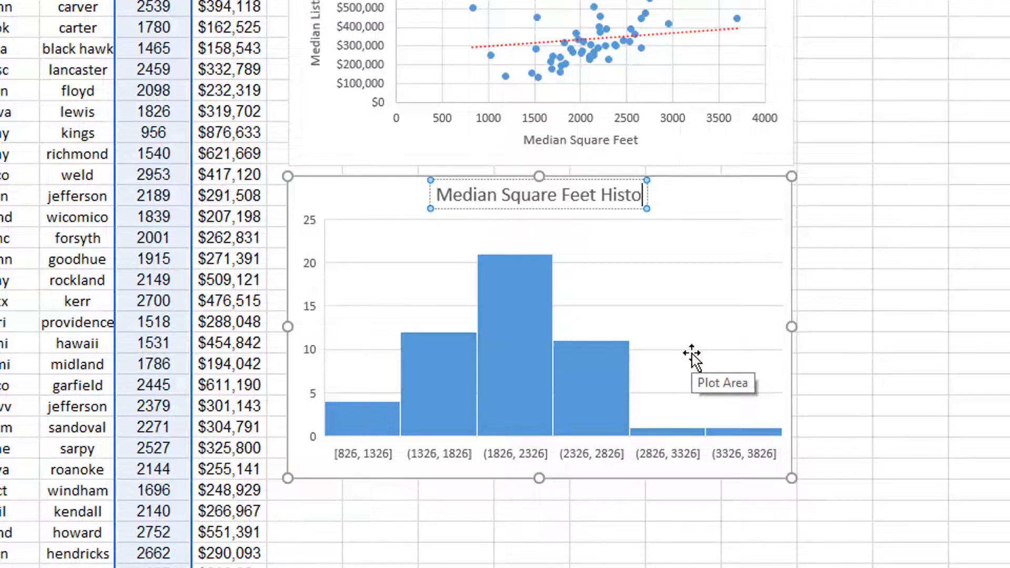
# - Add axis titles to the median square feet histogram and name its vertical axis "Frequency"
pyautogui.click(496, 456)
pyautogui.rightClick(496, 456)
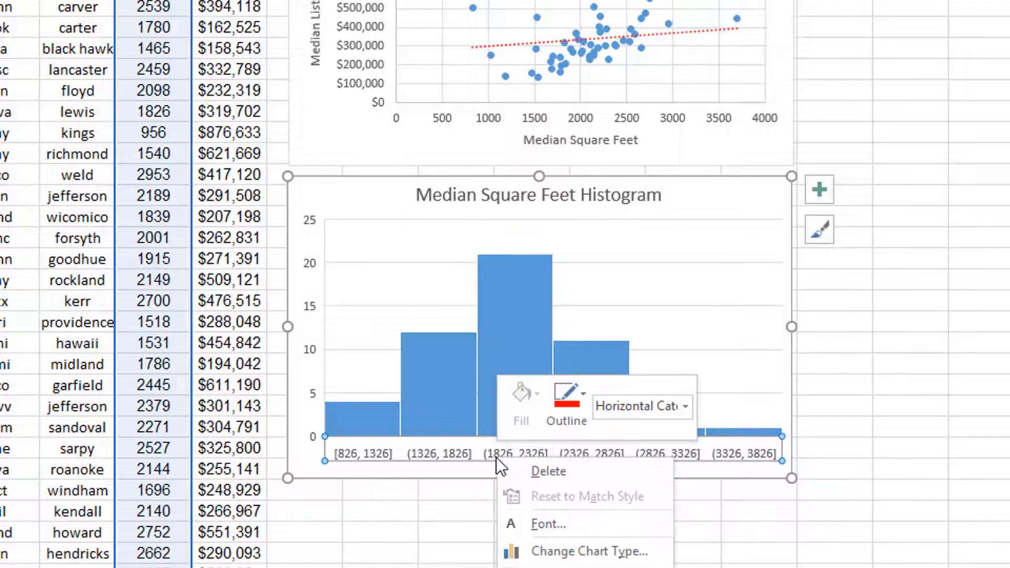
pyautogui.click(821, 188)
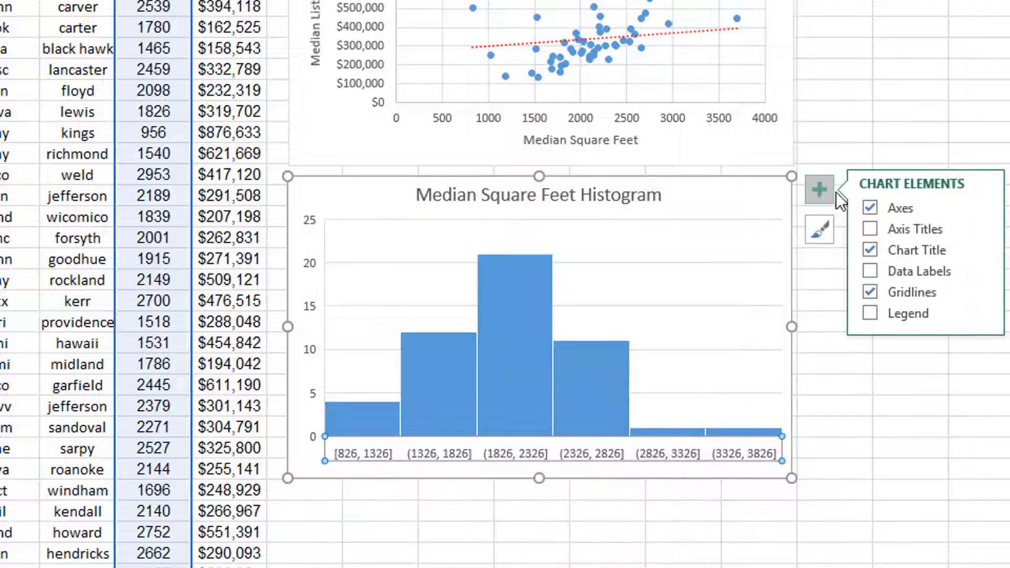
pyautogui.click(875, 224)
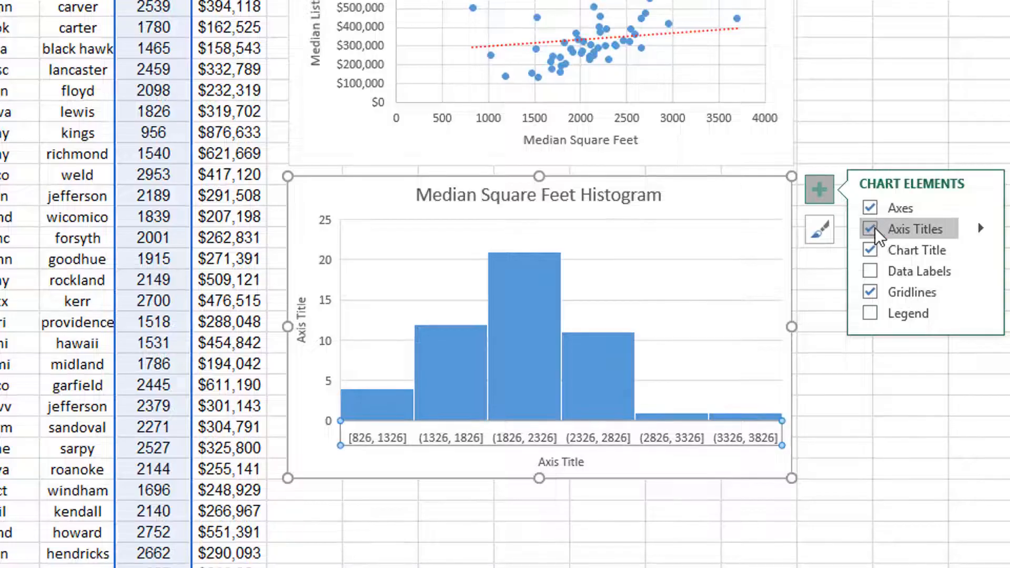
pyautogui.click(303, 334)
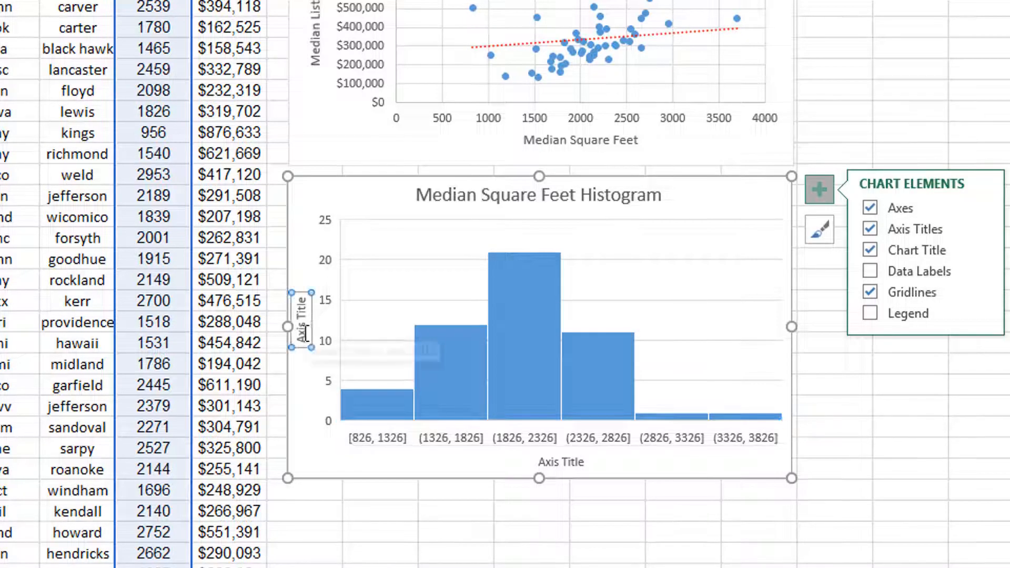
pyautogui.moveTo(301, 337); pyautogui.dragTo(301, 294)
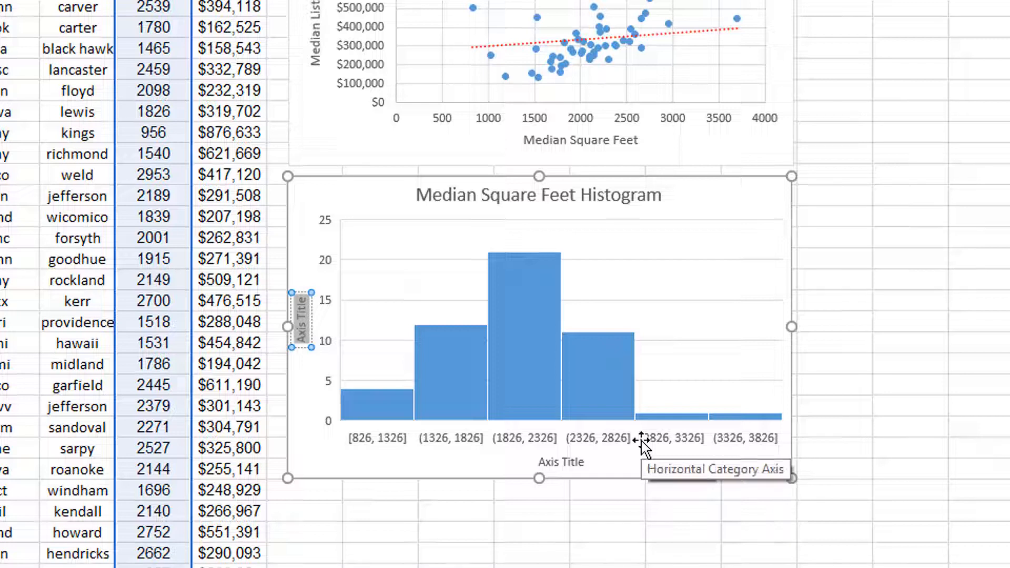
pyautogui.write('Fr')
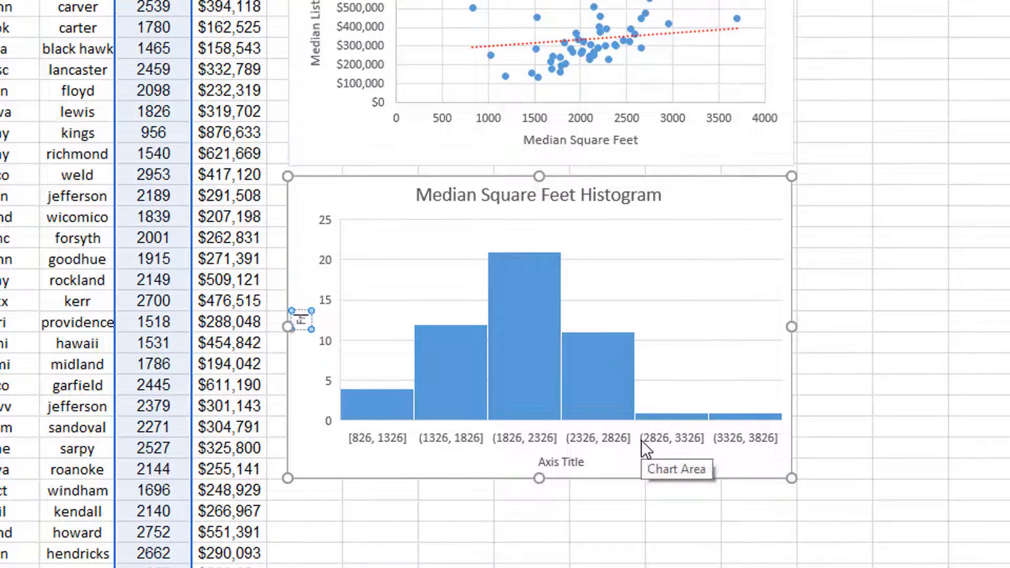
pyautogui.write('equency')
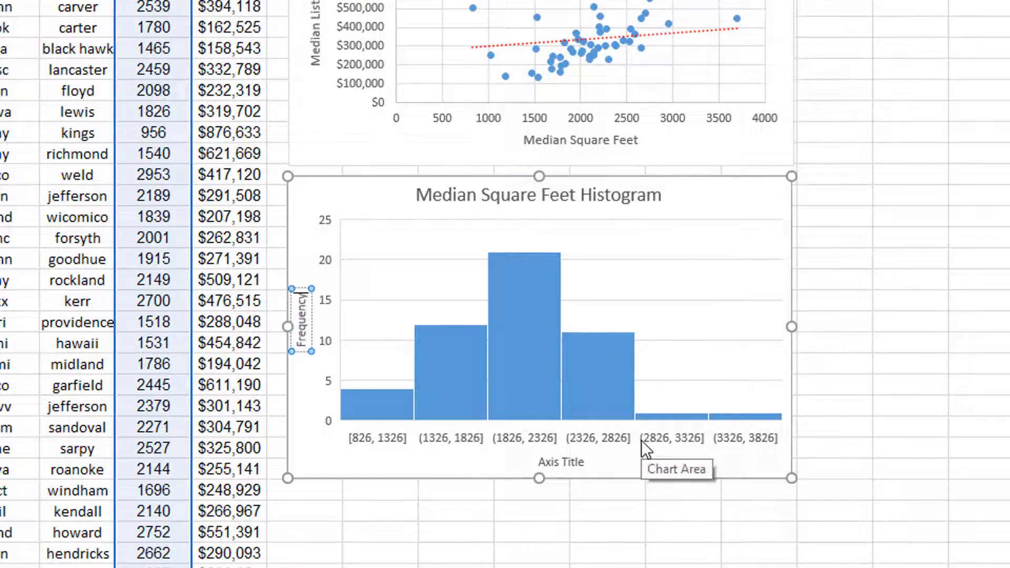
# - Replace the histogram's horizontal axis title placeholder with "Median Sq Footage"
pyautogui.click(562, 465)
pyautogui.tripleClick(569, 464)
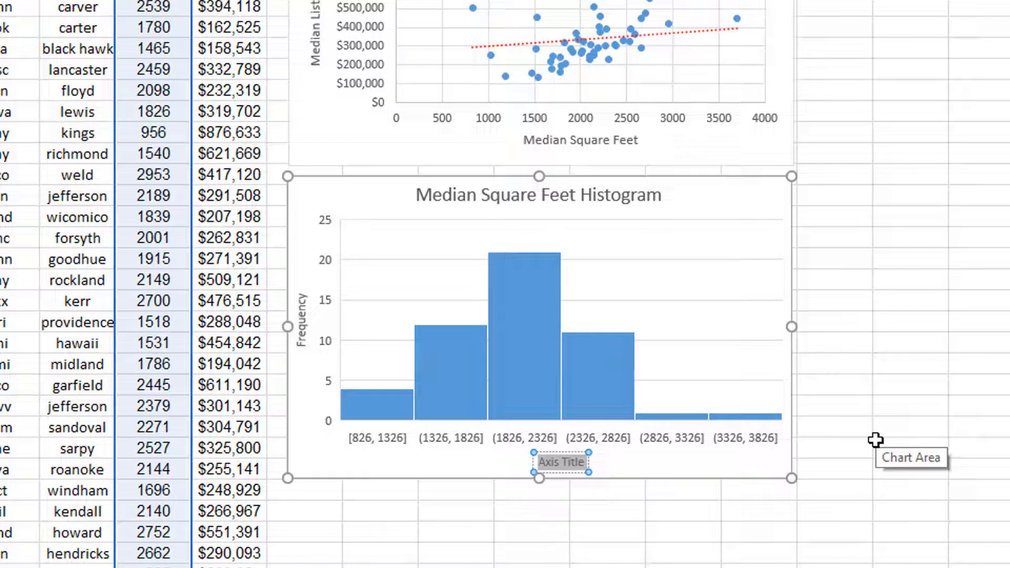
pyautogui.write('Medi')
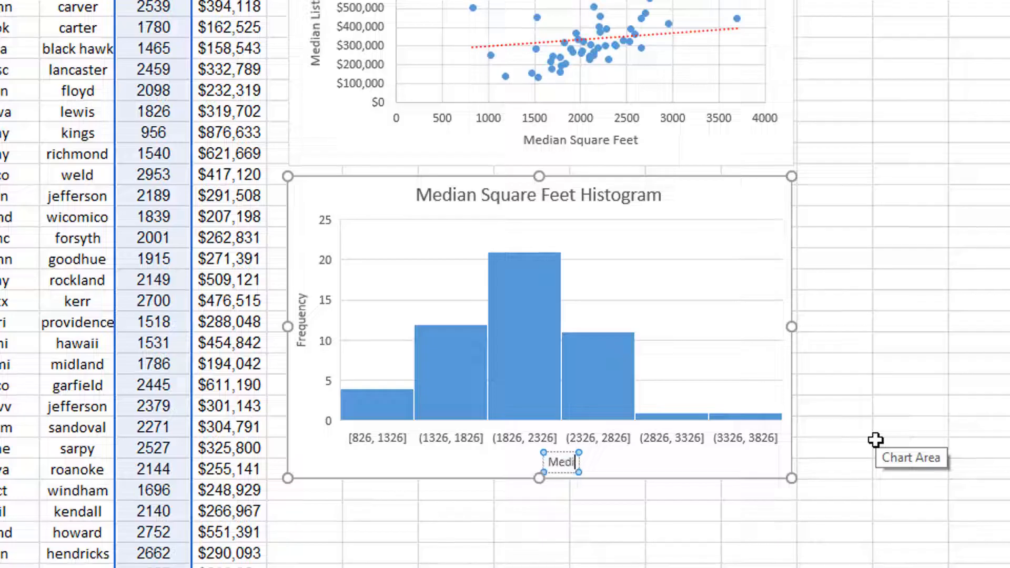
pyautogui.write('an Sq Foot')
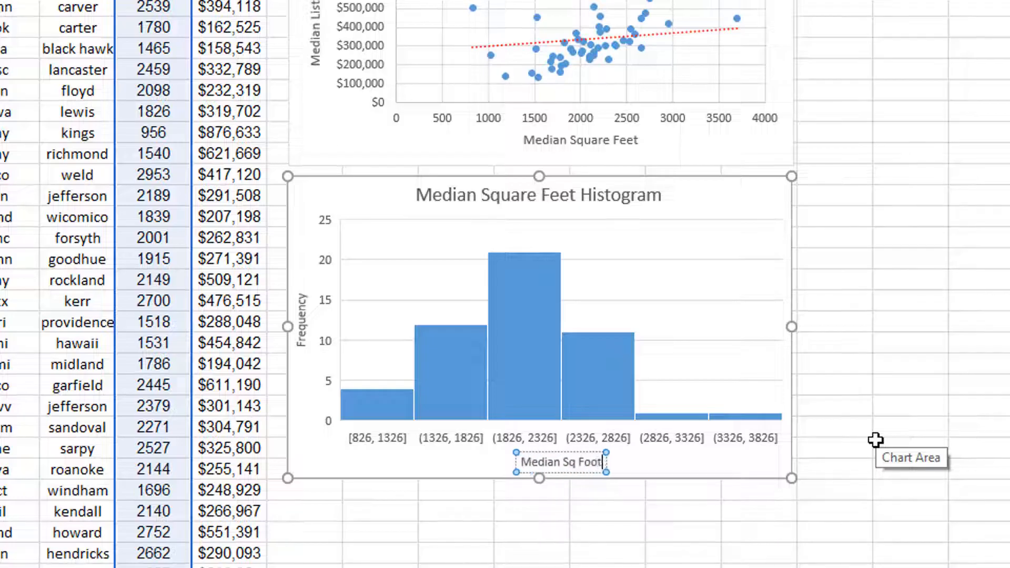
pyautogui.write('age')
pyautogui.click(854, 441)
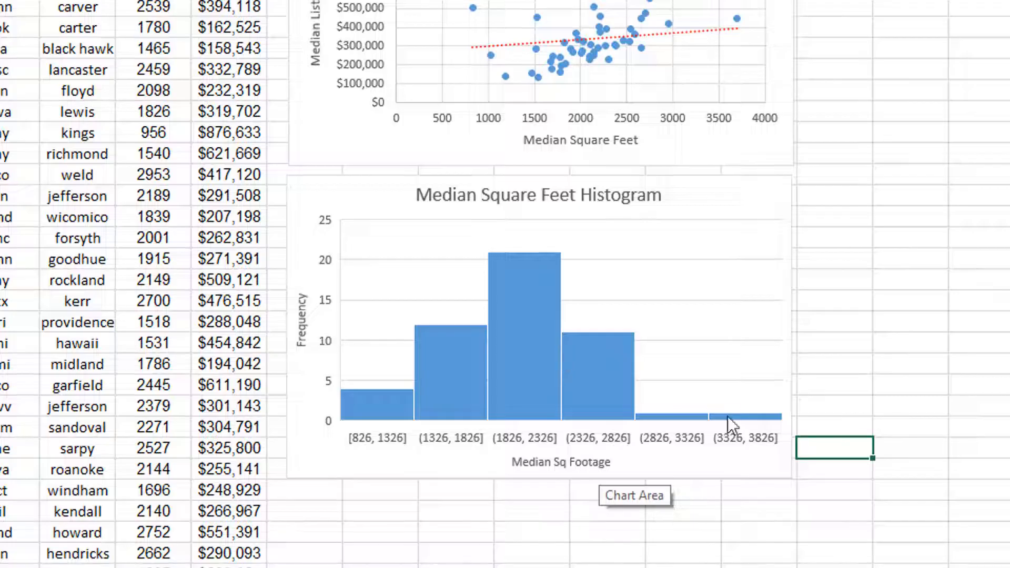
# - Insert a histogram of the whole median listing price column, including its header, and place it directly beneath the square feet histogram
pyautogui.moveTo(728, 418)
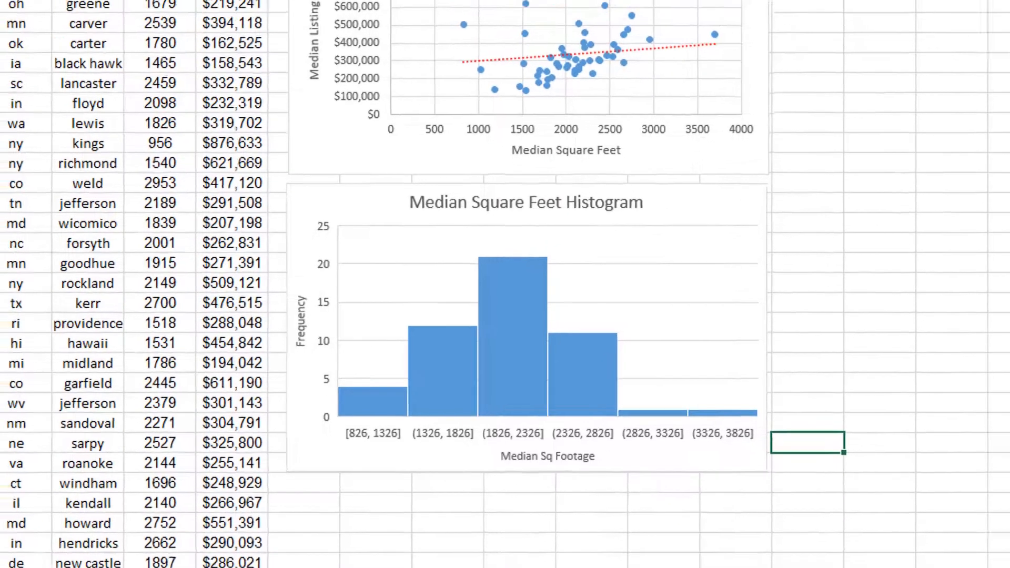
pyautogui.click(246, 46)
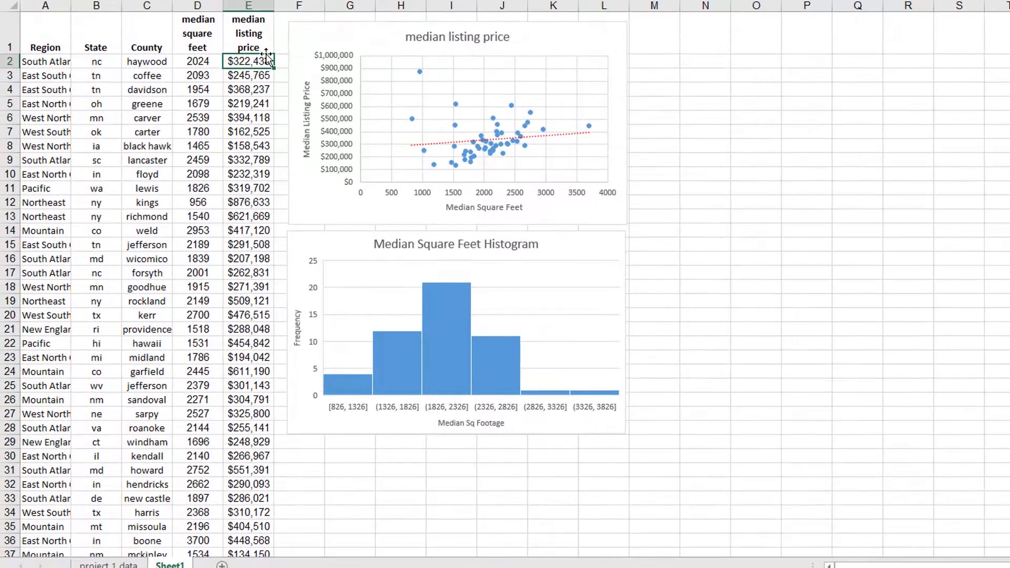
pyautogui.press('Up')
pyautogui.hotkey('ctrl', 'shift', 'Down')
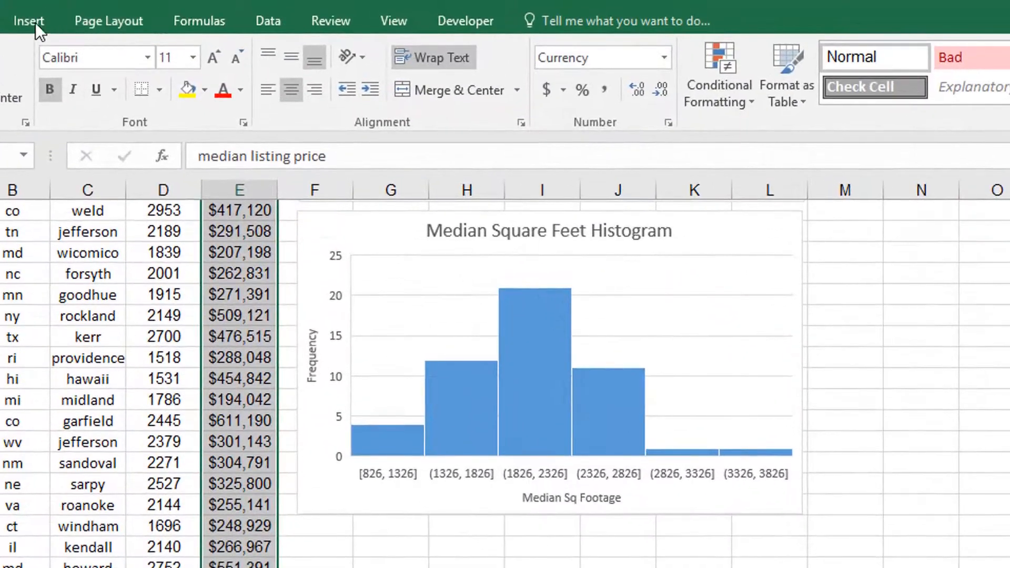
pyautogui.click(37, 10)
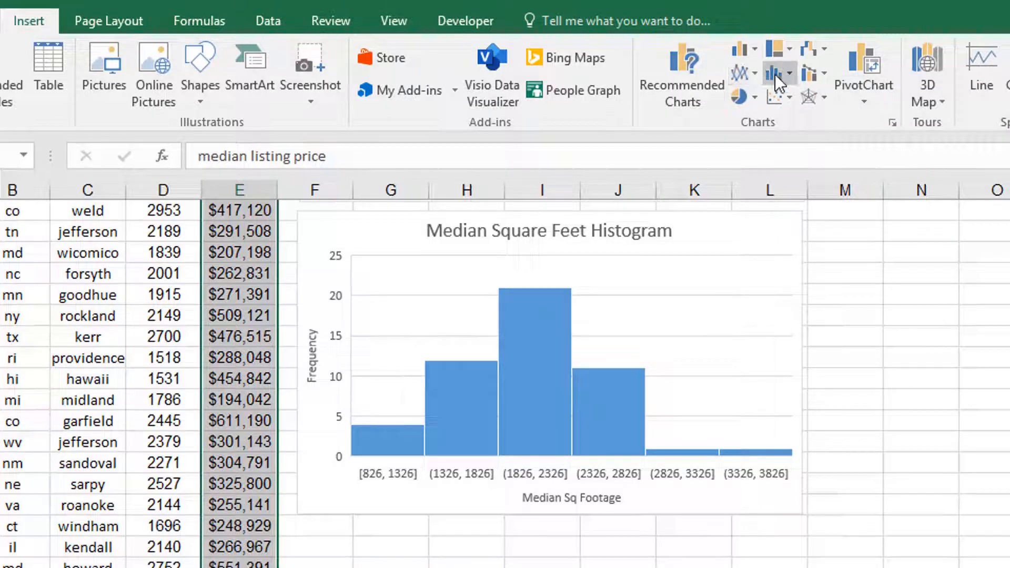
pyautogui.click(790, 71)
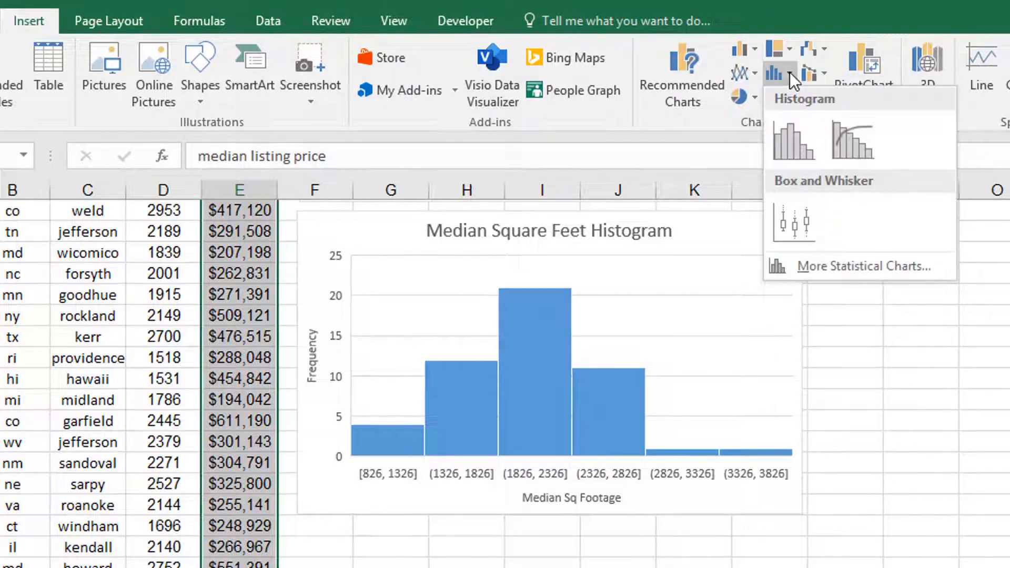
pyautogui.click(787, 128)
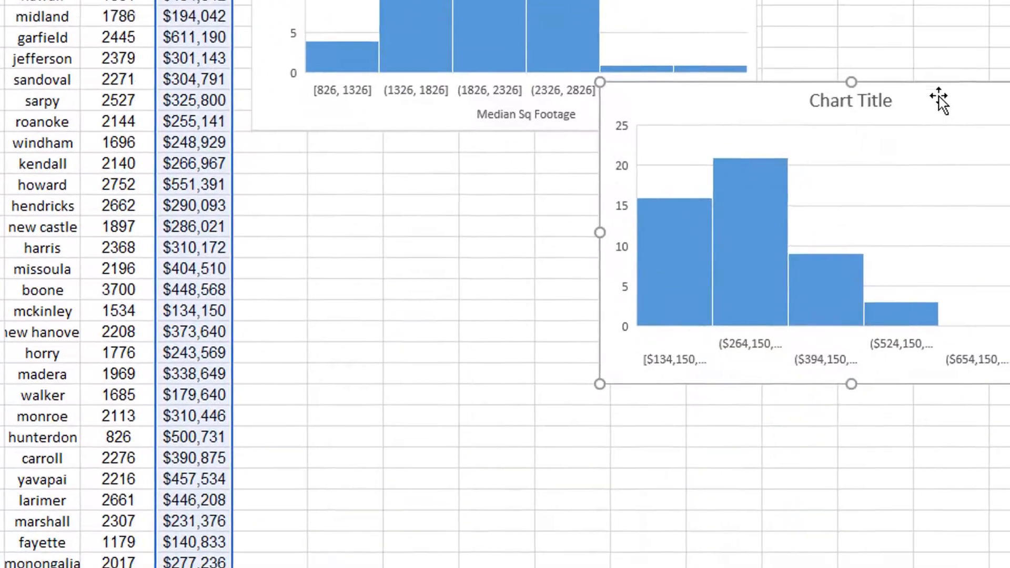
pyautogui.moveTo(982, 481); pyautogui.dragTo(719, 520)
pyautogui.moveTo(672, 121); pyautogui.dragTo(590, 132)
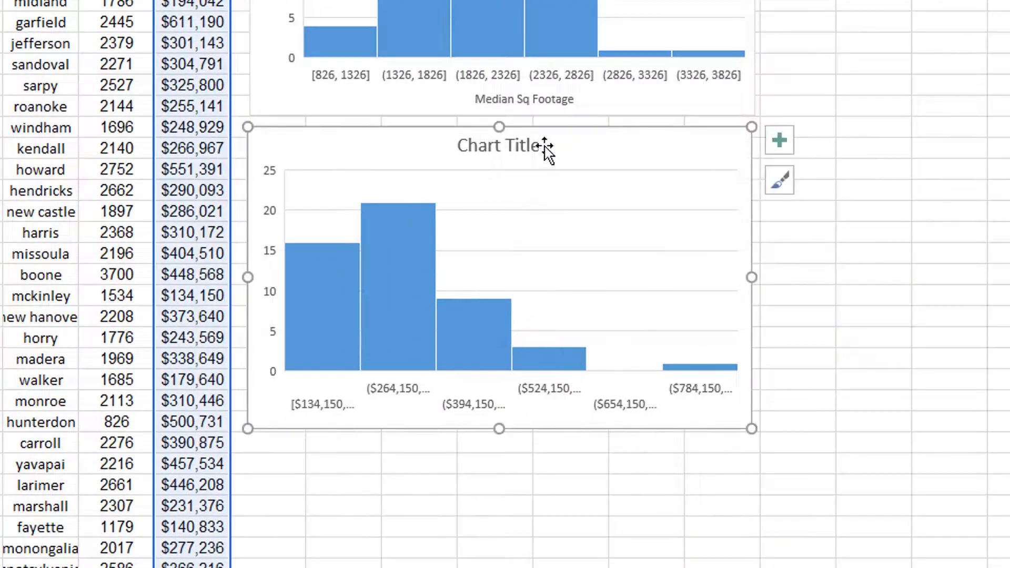
# - Replace the new histogram's placeholder title with "Median Listing Price"
pyautogui.click(519, 153)
pyautogui.moveTo(528, 152); pyautogui.dragTo(456, 153)
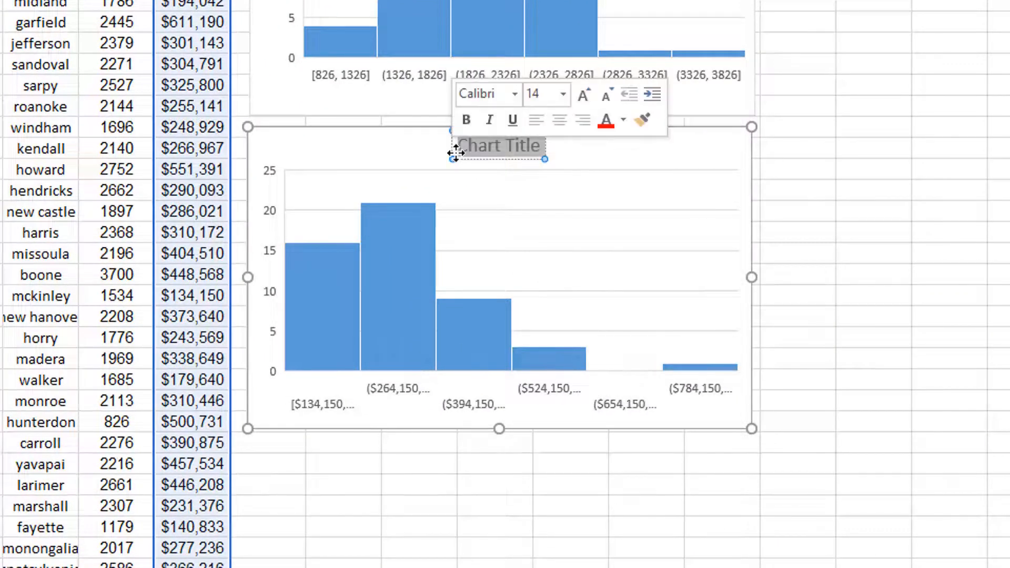
pyautogui.write('Medina Listin')
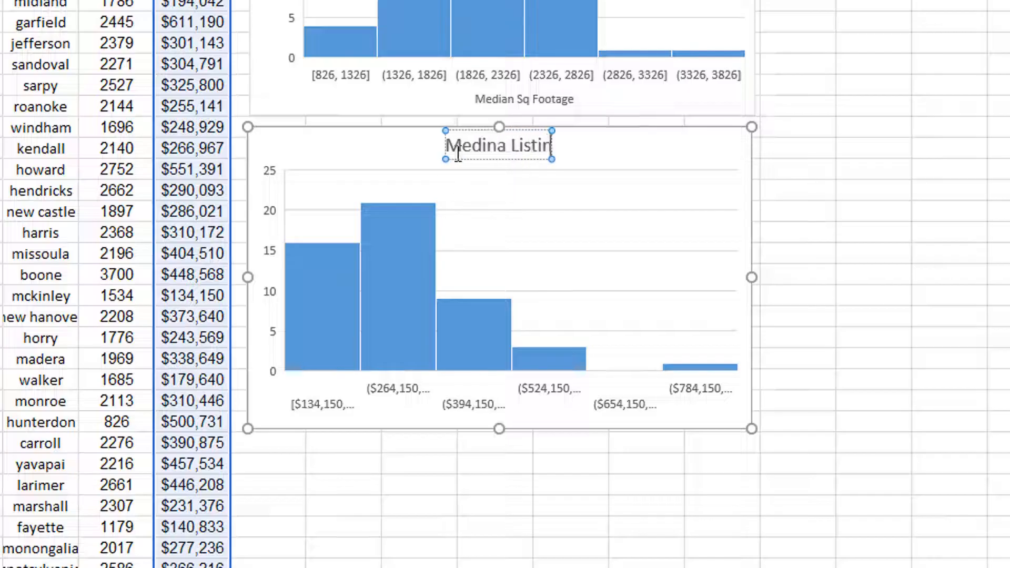
pyautogui.press('BackSpace')
pyautogui.press('BackSpace')
pyautogui.press('BackSpace')
pyautogui.press('BackSpace')
pyautogui.press('BackSpace')
pyautogui.press('BackSpace')
pyautogui.press('BackSpace')
pyautogui.write('an')
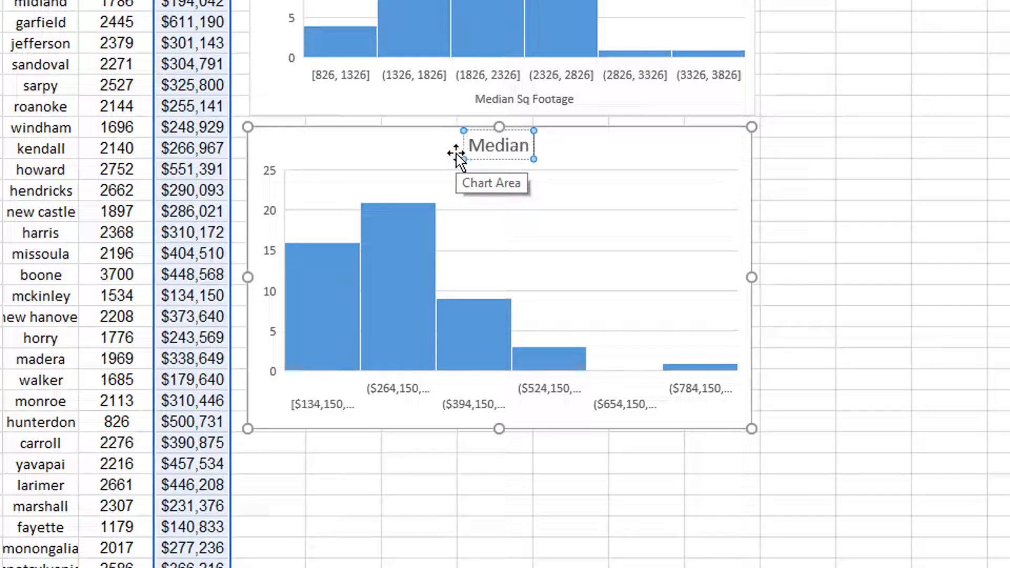
pyautogui.write(' Listing PRice')
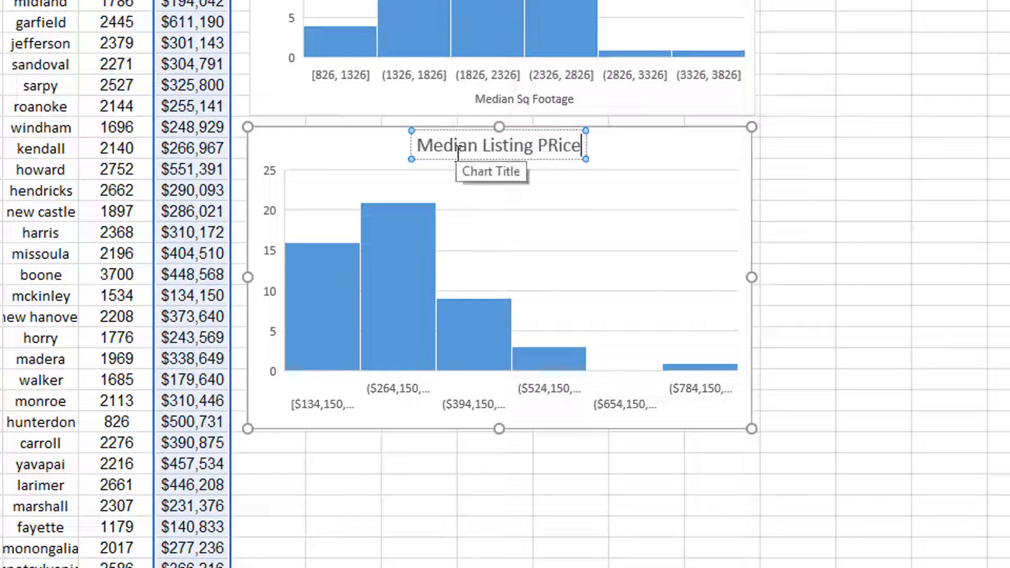
pyautogui.press('BackSpace')
pyautogui.press('BackSpace')
pyautogui.press('BackSpace')
pyautogui.press('BackSpace')
pyautogui.write('rice')
pyautogui.click(457, 336)
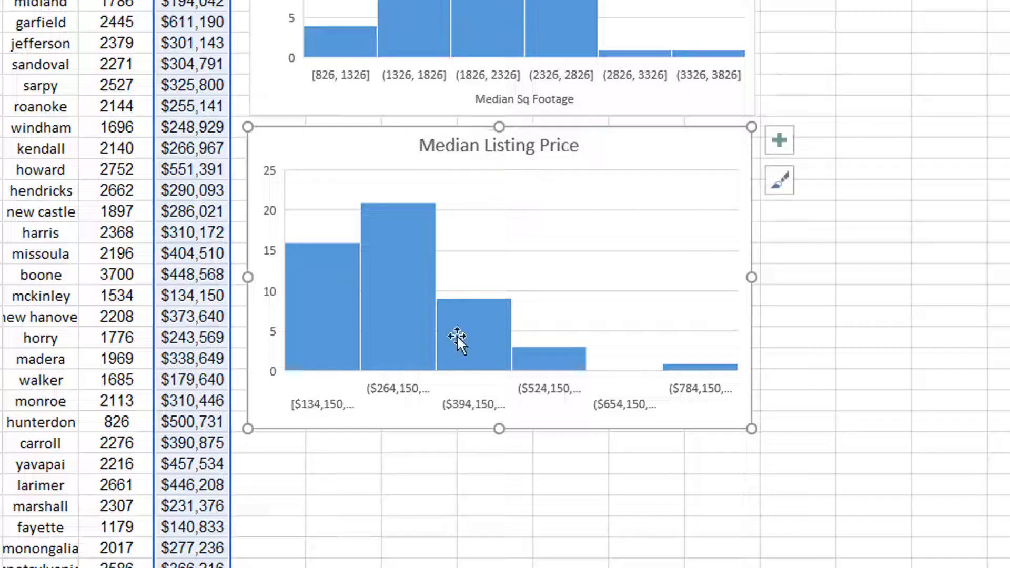
# - Add axis titles to the listing price histogram and widen the chart enough to show the full bin labels
pyautogui.click(773, 148)
pyautogui.click(831, 180)
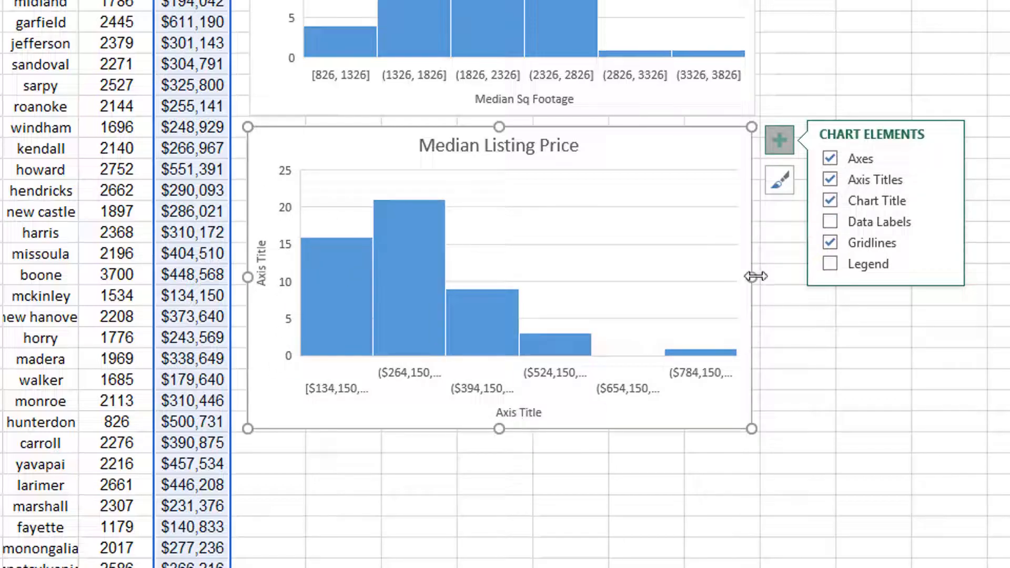
pyautogui.moveTo(752, 277); pyautogui.dragTo(964, 280)
pyautogui.moveTo(965, 281); pyautogui.dragTo(1007, 286)
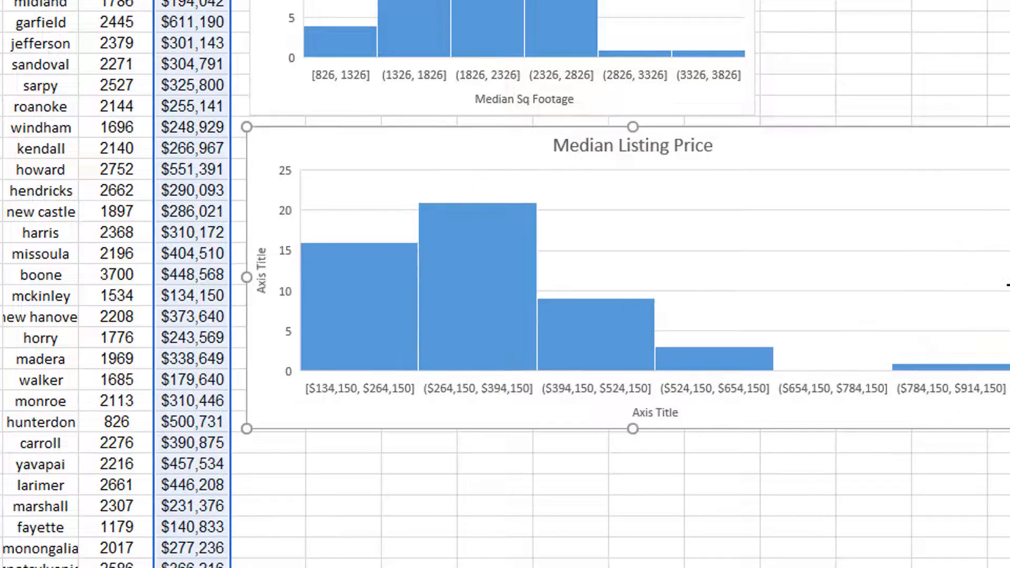
# - Set the number category of the listing price histogram's horizontal axis to Custom
pyautogui.click(640, 393)
pyautogui.rightClick(639, 389)
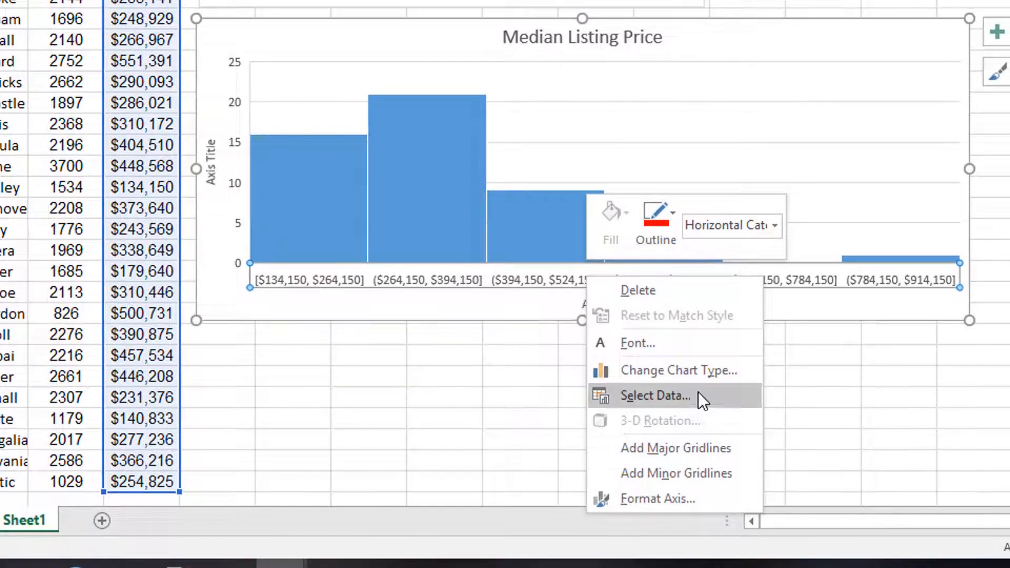
pyautogui.click(687, 500)
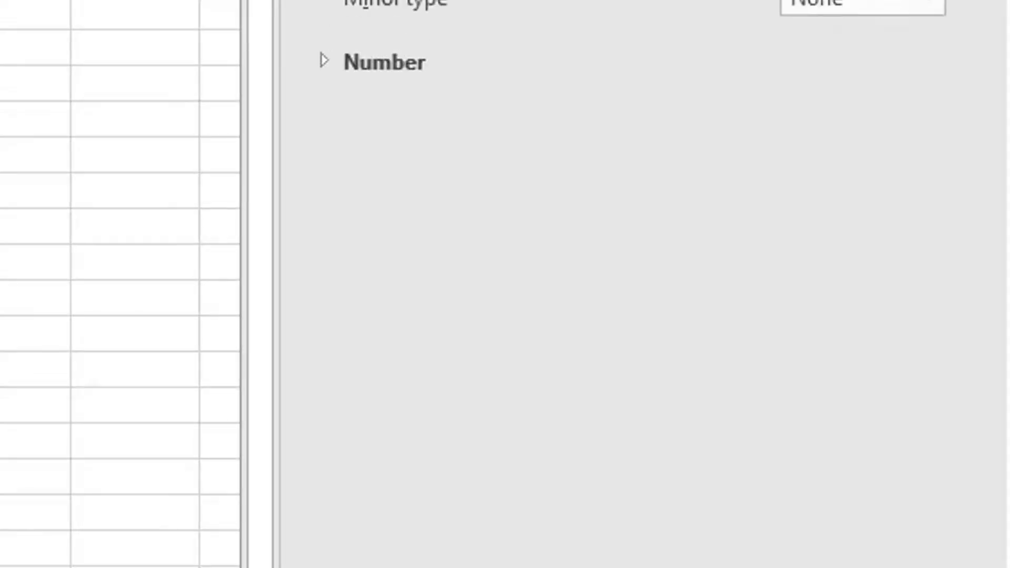
pyautogui.click(342, 57)
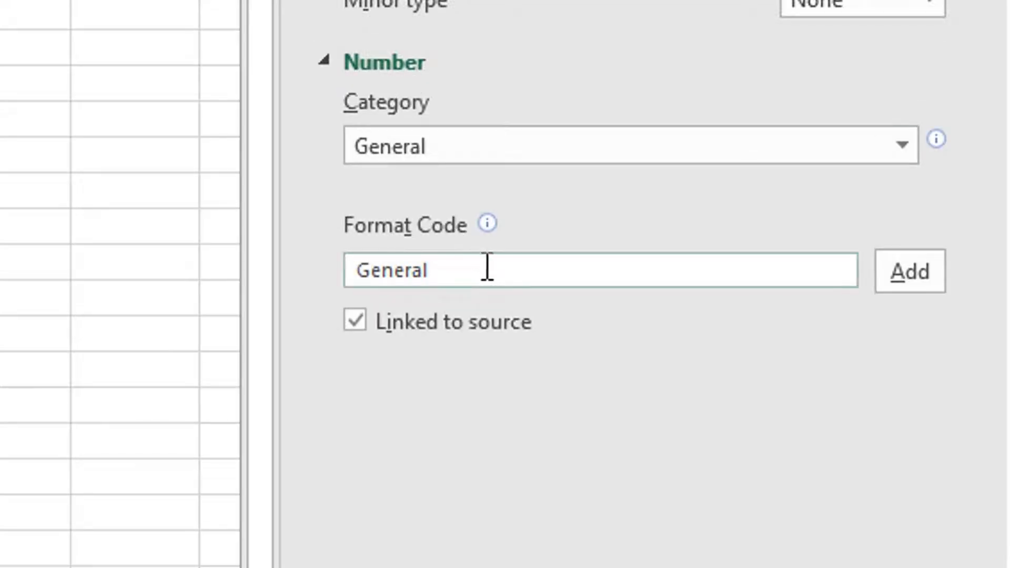
pyautogui.click(869, 157)
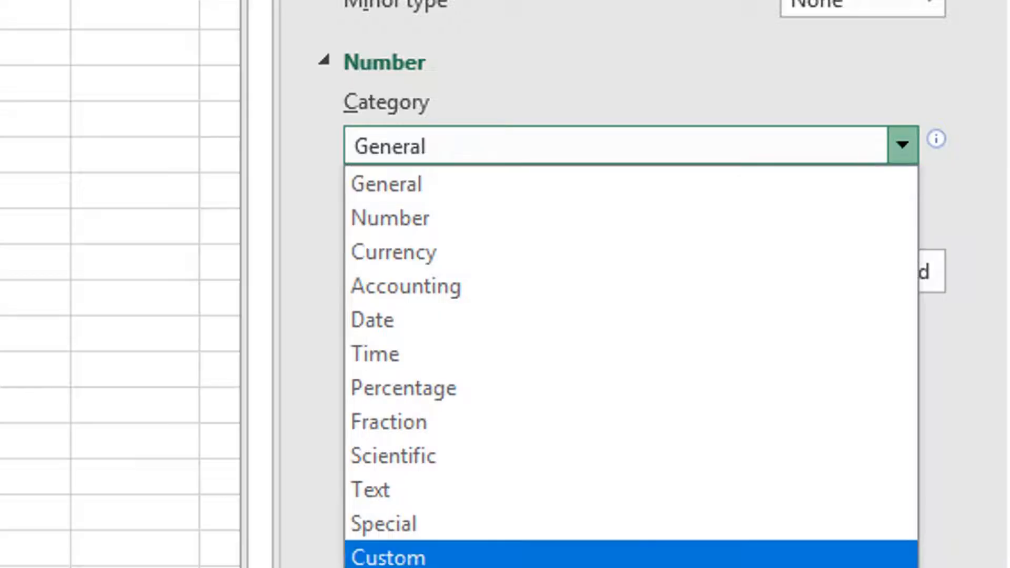
pyautogui.click(650, 560)
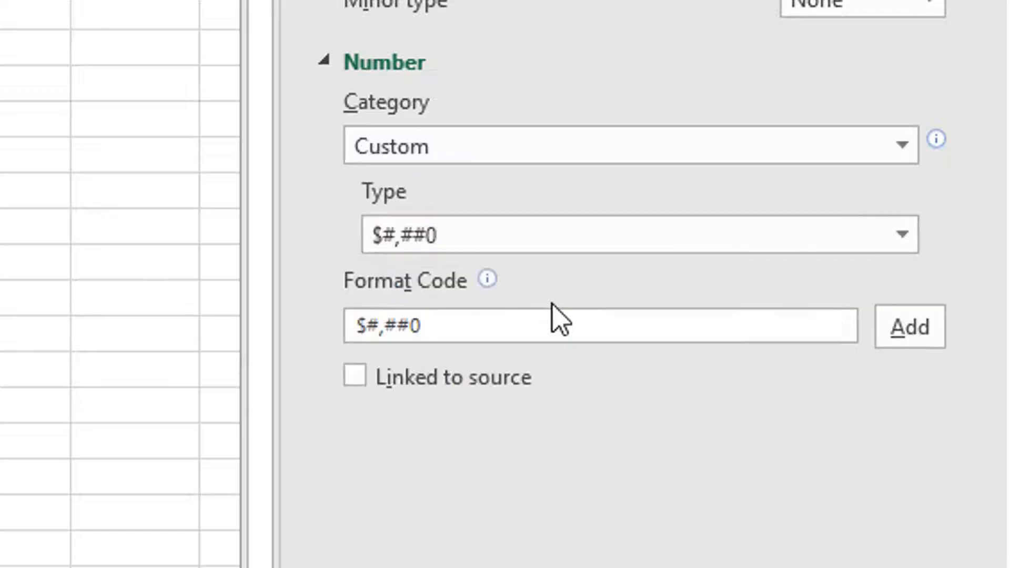
# - Apply the format code $#,k to the horizontal axis labels and narrow the listing price histogram so the shortened labels just fit
pyautogui.click(534, 329)
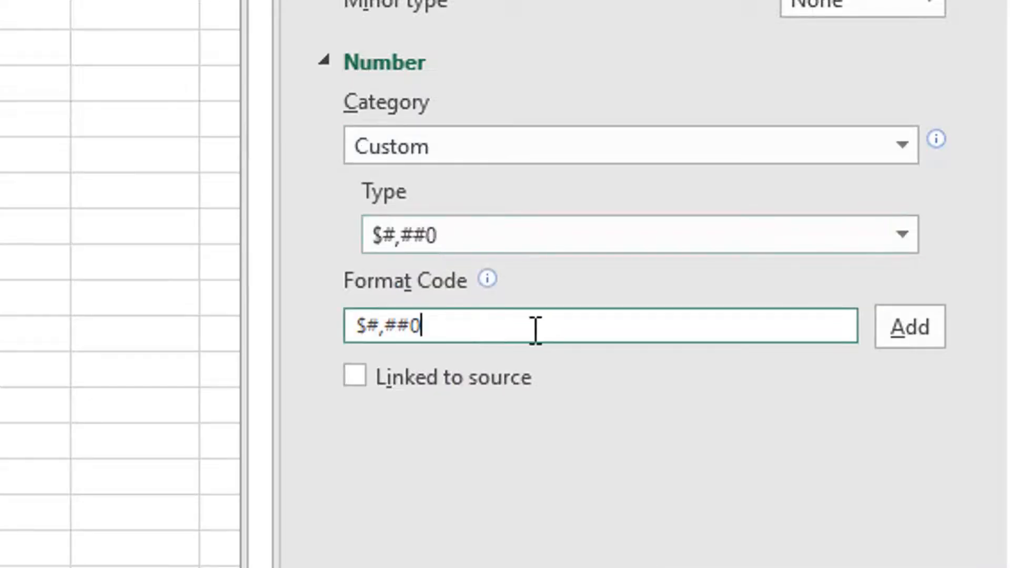
pyautogui.press('BackSpace')
pyautogui.press('BackSpace')
pyautogui.press('BackSpace')
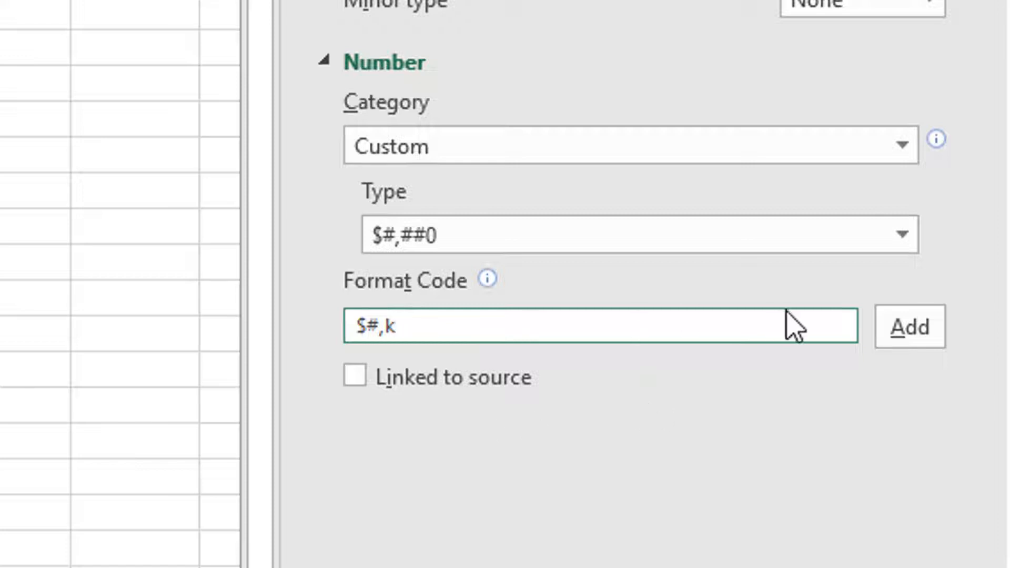
pyautogui.click(899, 324)
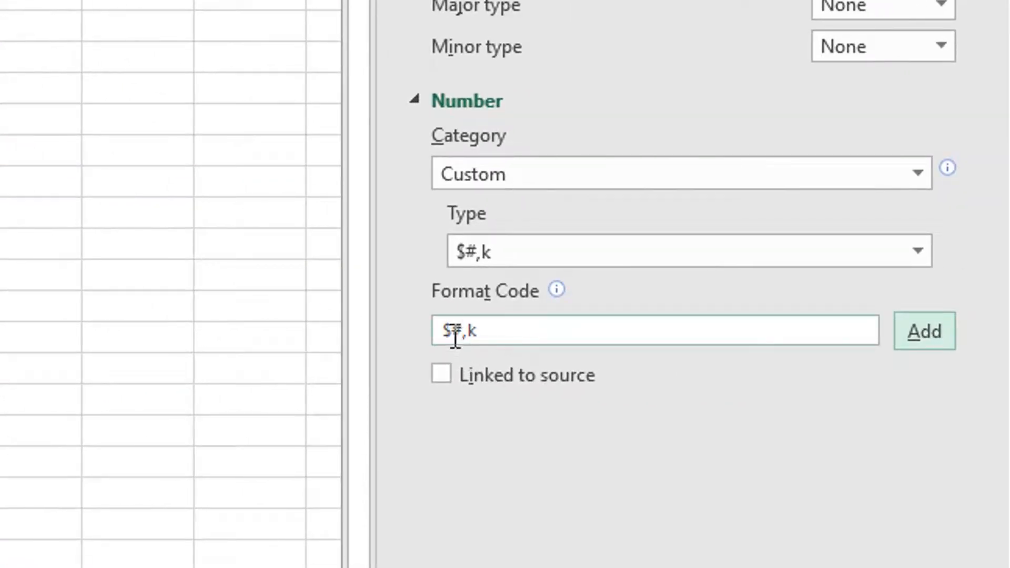
pyautogui.click(483, 333)
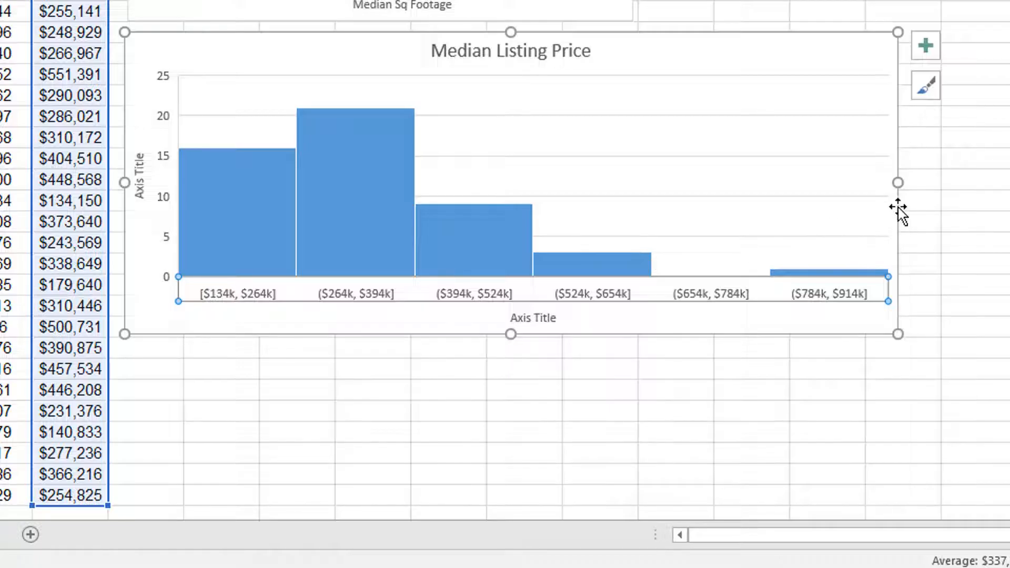
pyautogui.moveTo(898, 182); pyautogui.dragTo(672, 181)
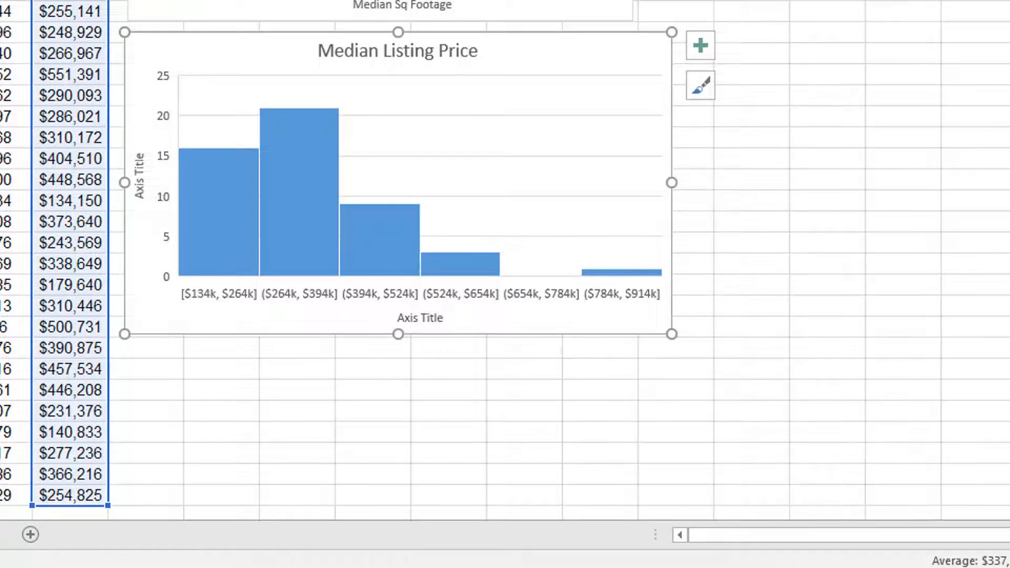
# - Remove the dollar sign from the horizontal axis format code, leaving #,k, and narrow the listing price histogram to the width of the chart above
pyautogui.rightClick(528, 292)
pyautogui.click(597, 514)
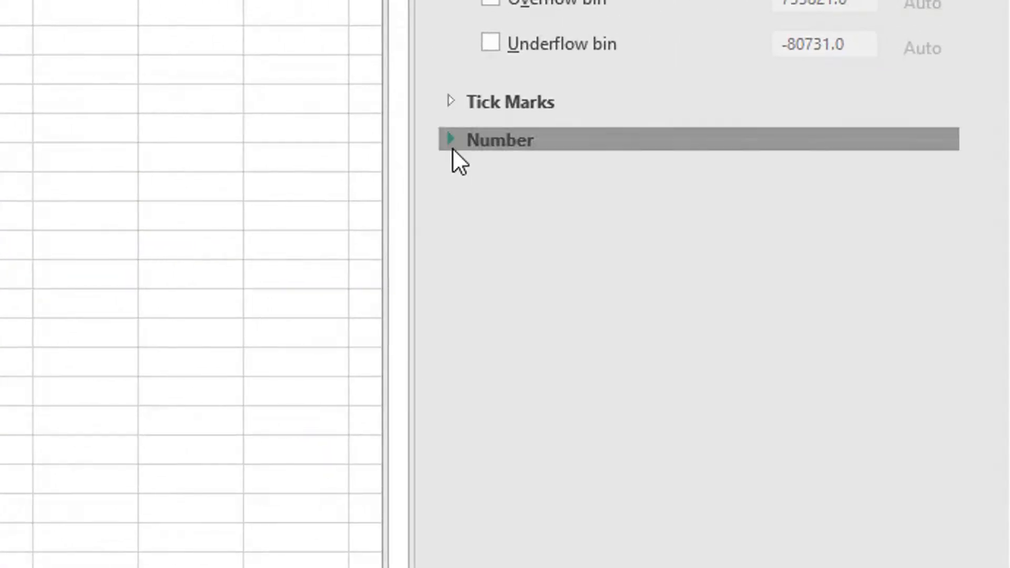
pyautogui.click(515, 144)
pyautogui.click(489, 362)
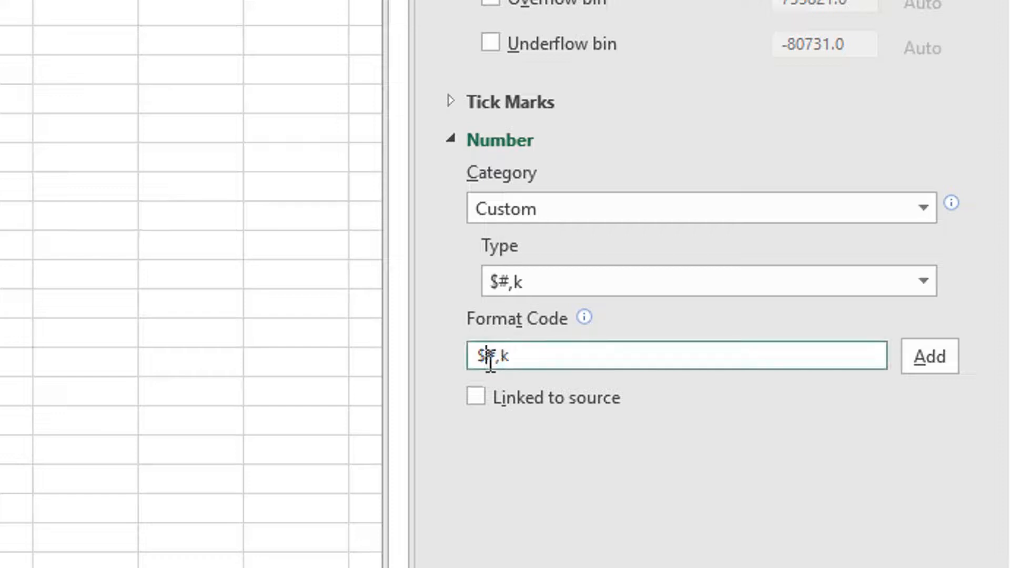
pyautogui.press('BackSpace')
pyautogui.click(929, 356)
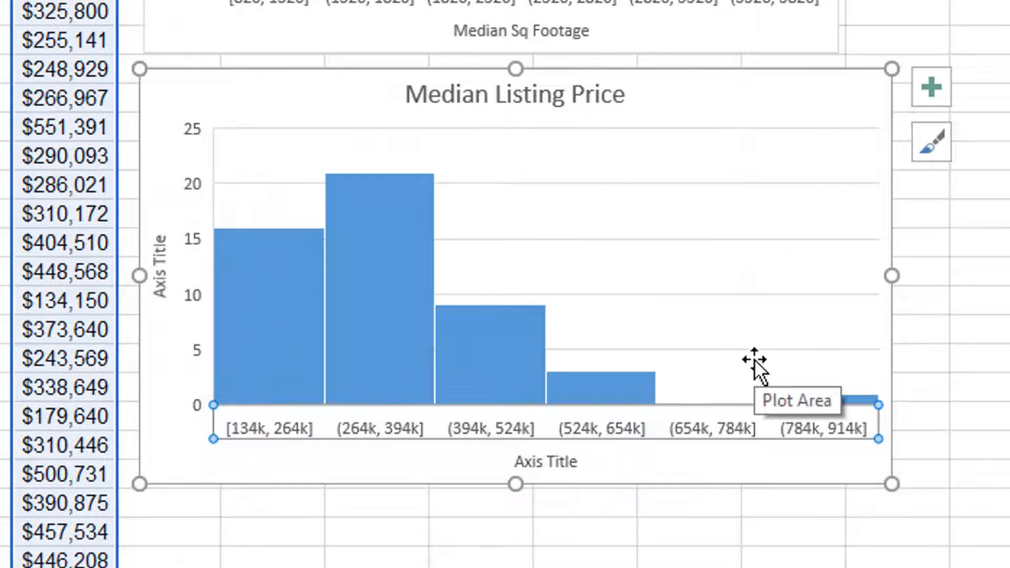
pyautogui.moveTo(891, 272); pyautogui.dragTo(839, 273)
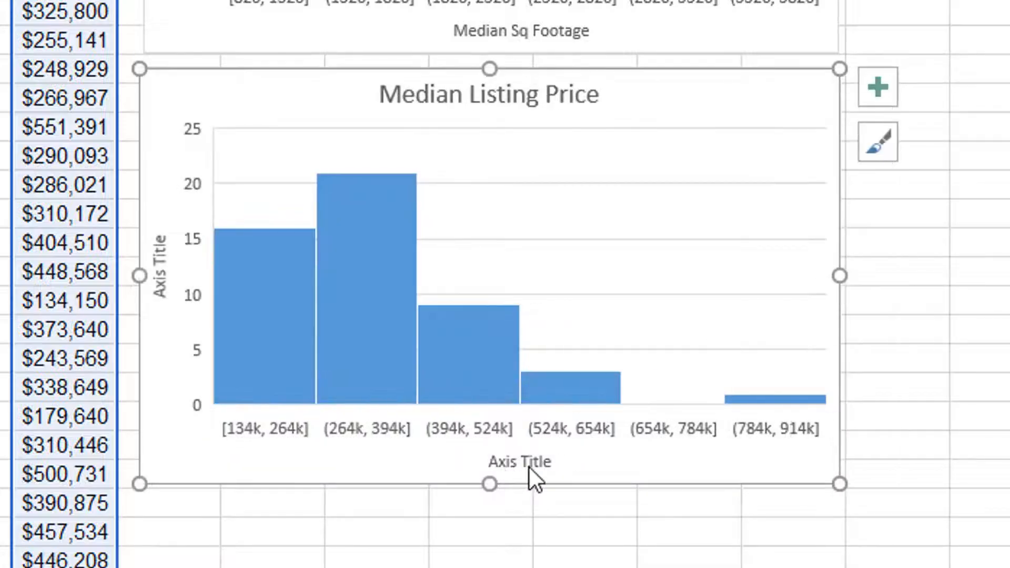
# - Replace the horizontal axis title of the listing price histogram with "Median Listing Price ($)"
pyautogui.click(539, 463)
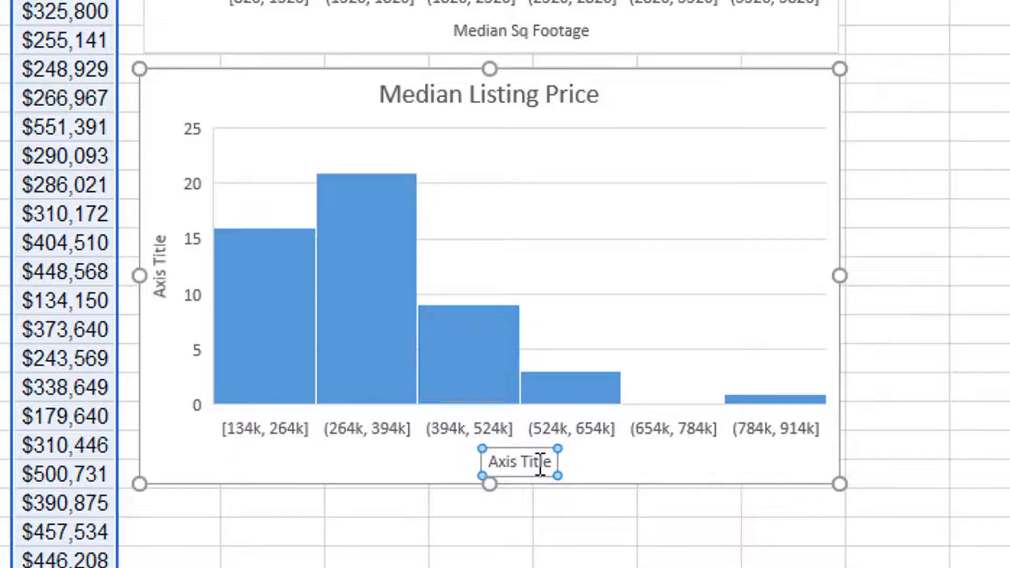
pyautogui.tripleClick(539, 463)
pyautogui.write('Media')
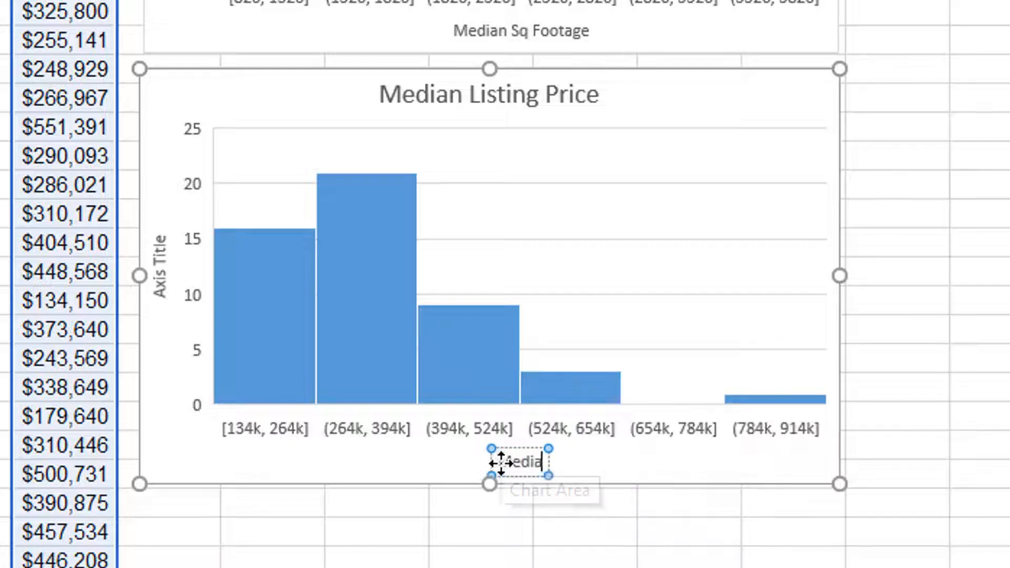
pyautogui.write('n Listing Pr')
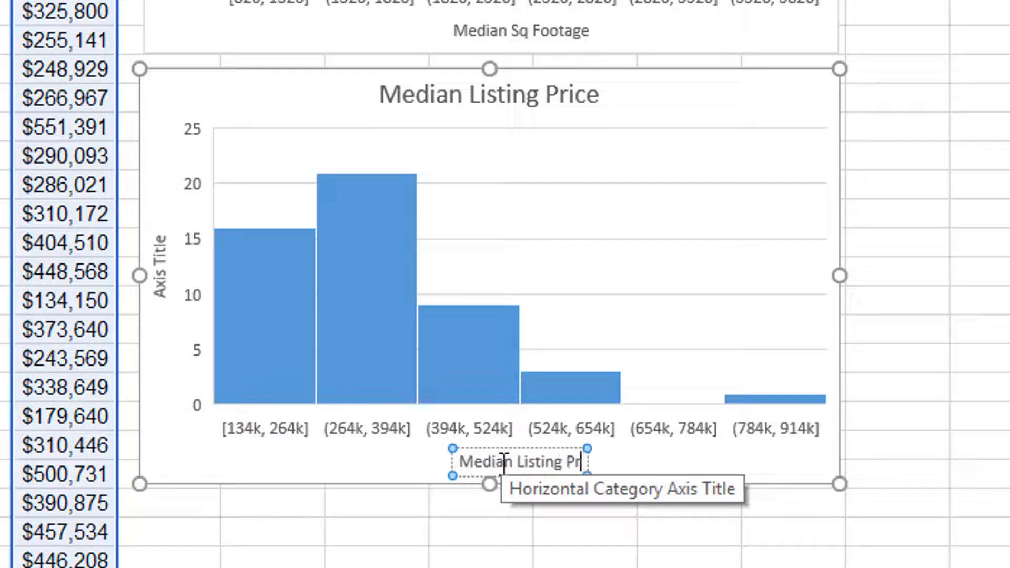
pyautogui.write('ice (')
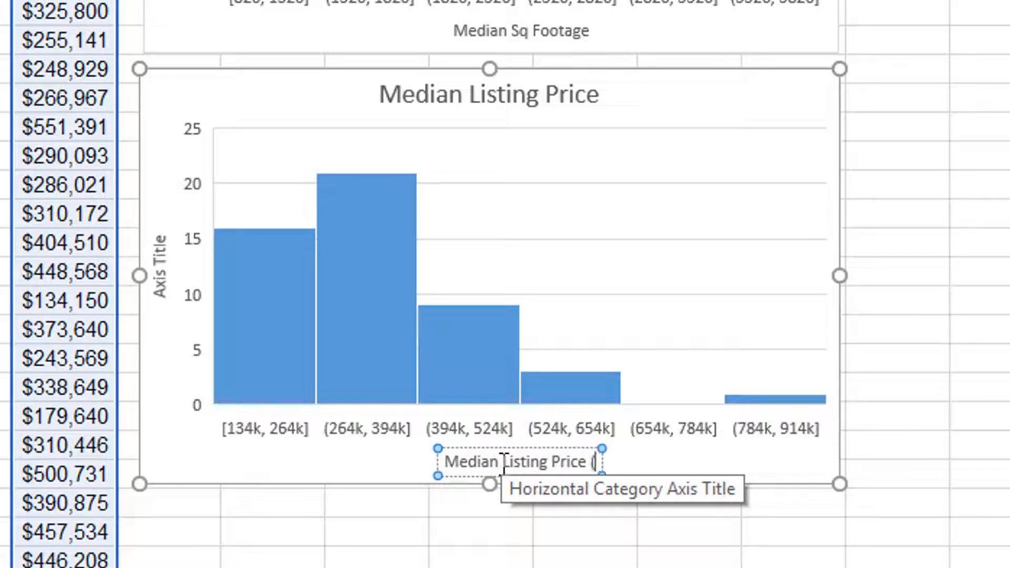
pyautogui.write('$)')
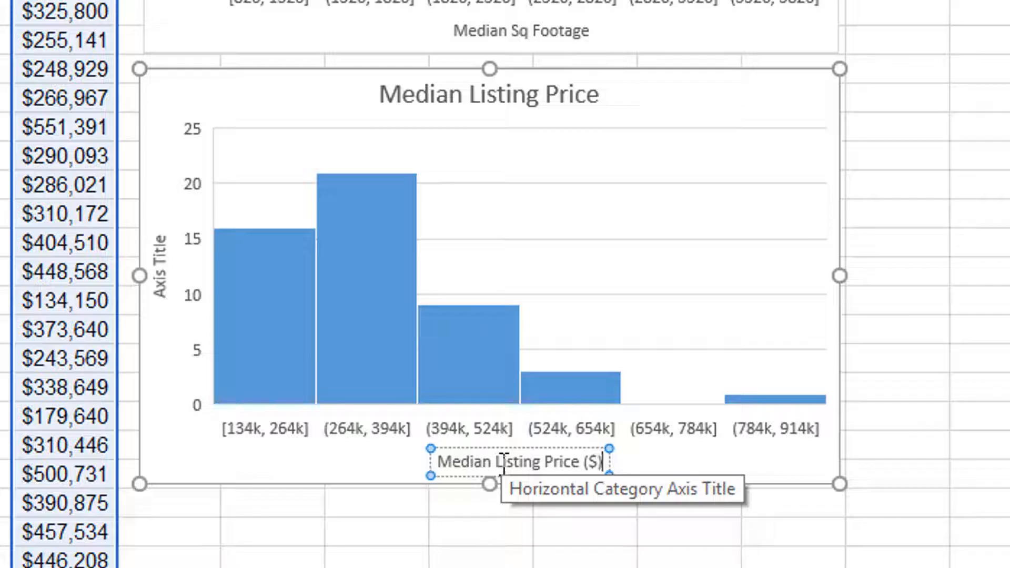
# - Replace the vertical axis title of the listing price histogram with "Frequency" and deselect the chart
pyautogui.click(158, 279)
pyautogui.moveTo(159, 297); pyautogui.dragTo(162, 239)
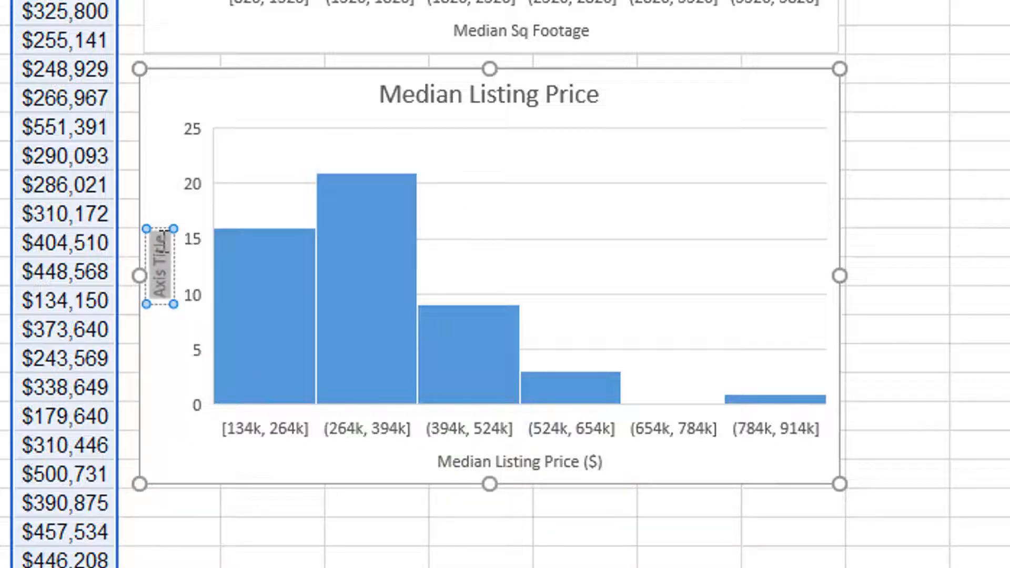
pyautogui.write('Frequency')
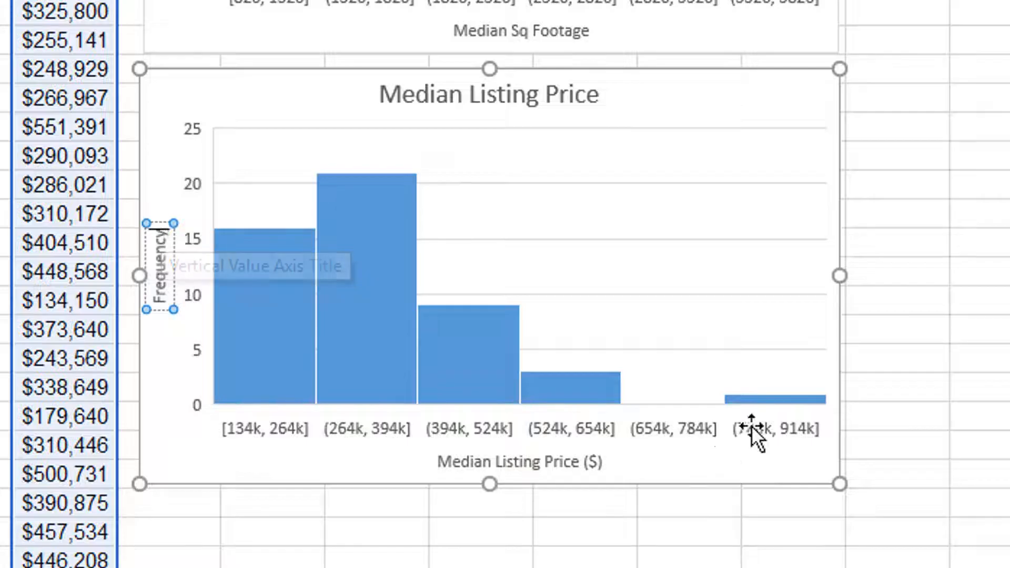
pyautogui.click(946, 317)
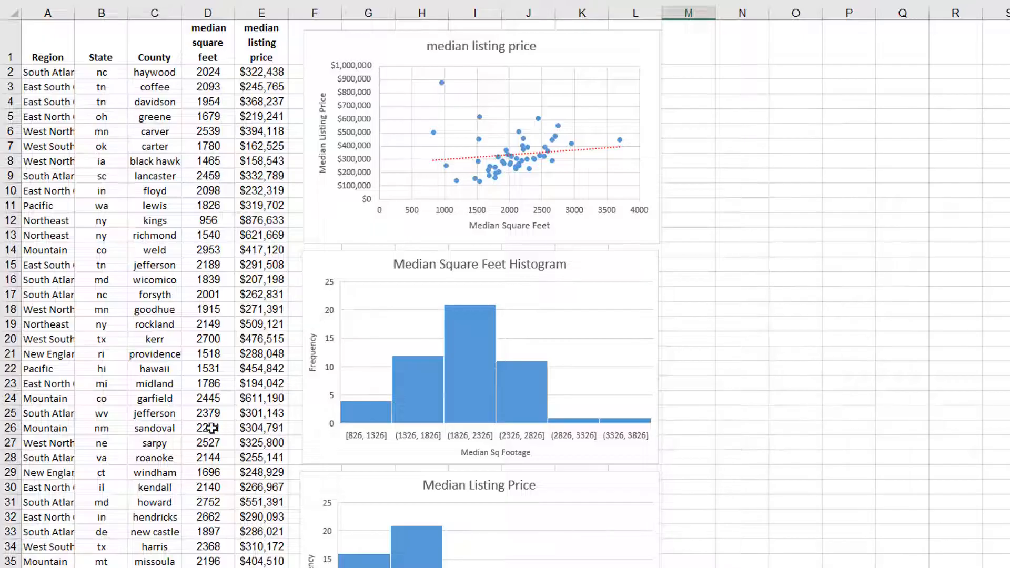
# - Enter the row labels mean, median and std.dev in cells C53 to C55 below the county data
pyautogui.scroll(-12, 206, 454)
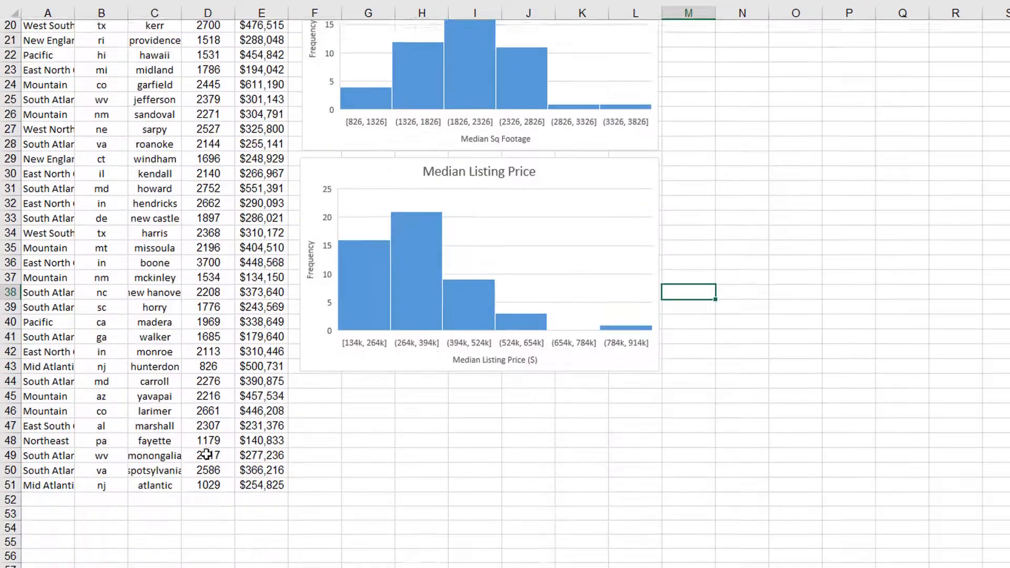
pyautogui.click(159, 281)
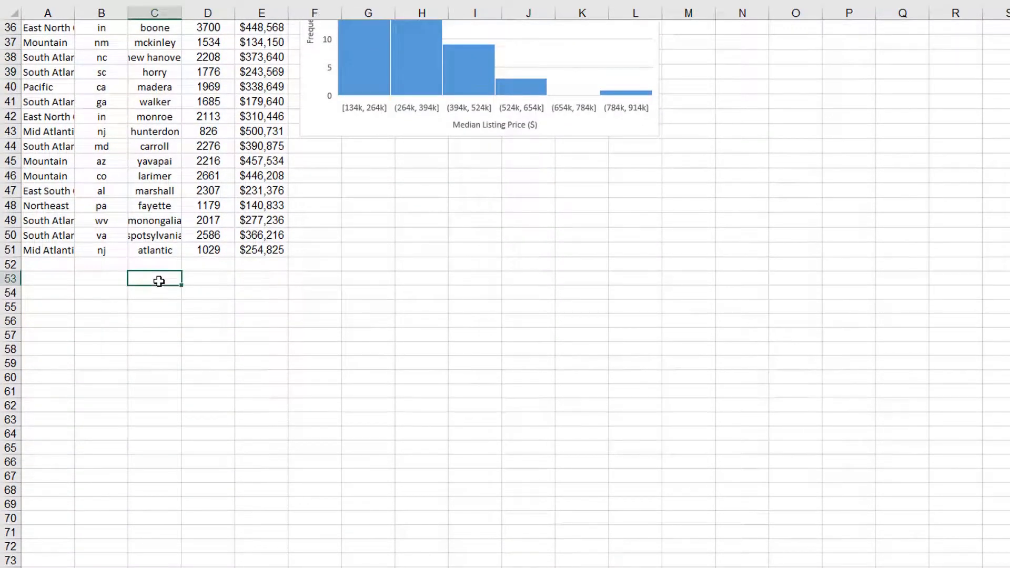
pyautogui.write('median')
pyautogui.press('Return')
pyautogui.write('median')
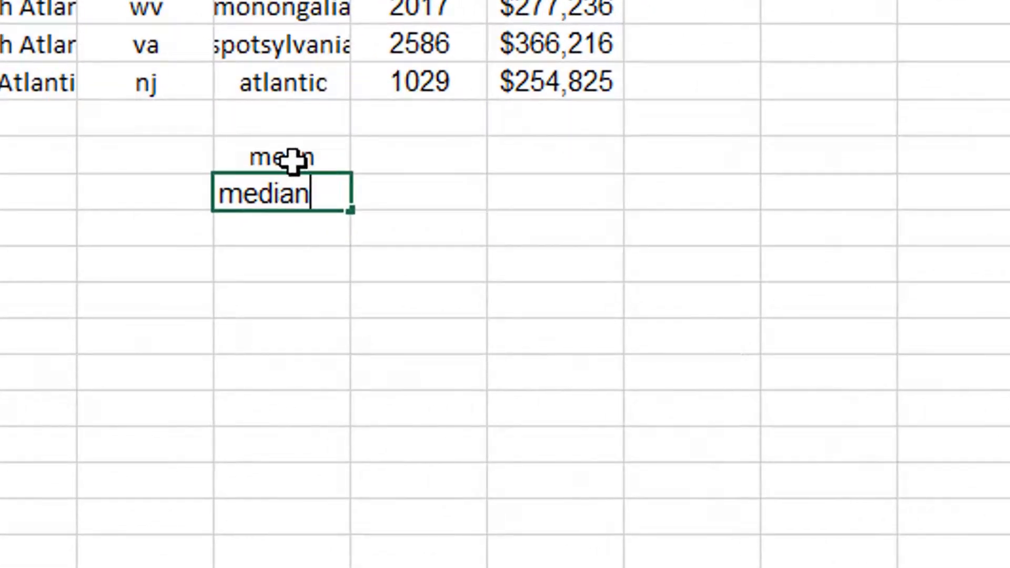
pyautogui.press('Return')
pyautogui.write('std')
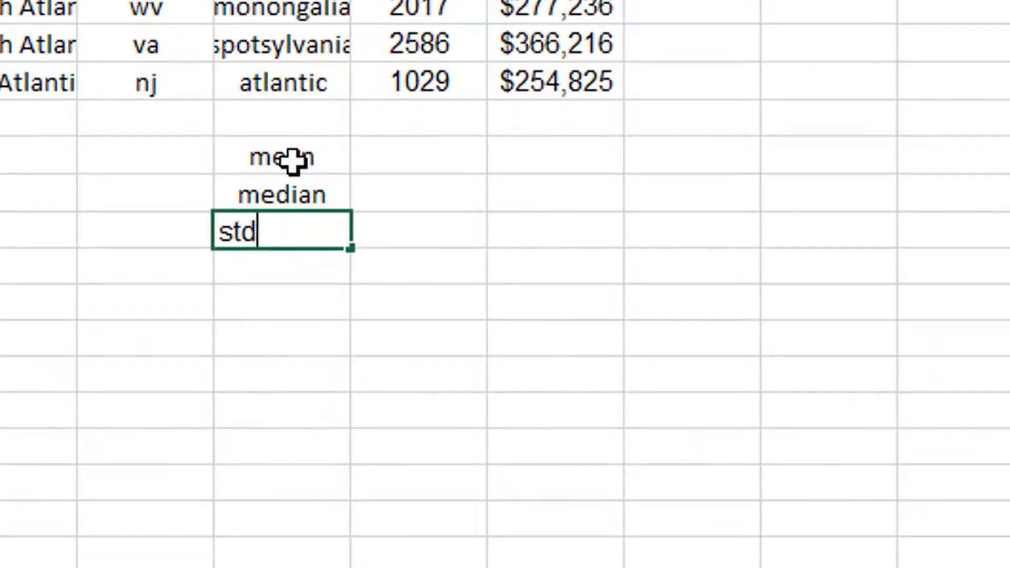
pyautogui.write('.dev')
pyautogui.press('Return')
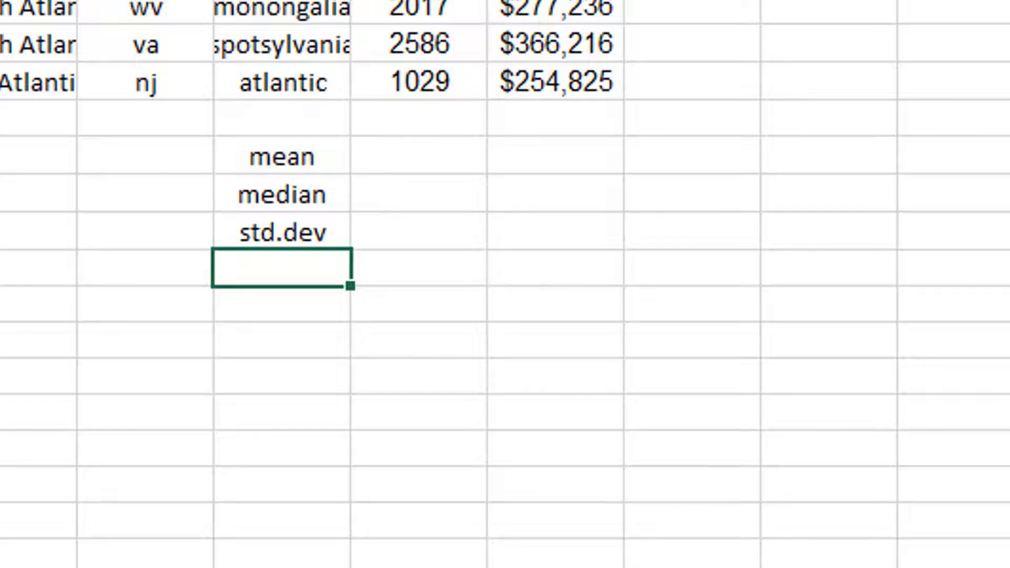
# - Calculate the mean of the median square feet values D2:D51 in cell D53 with the AVERAGE function
pyautogui.click(384, 164)
pyautogui.write('=a')
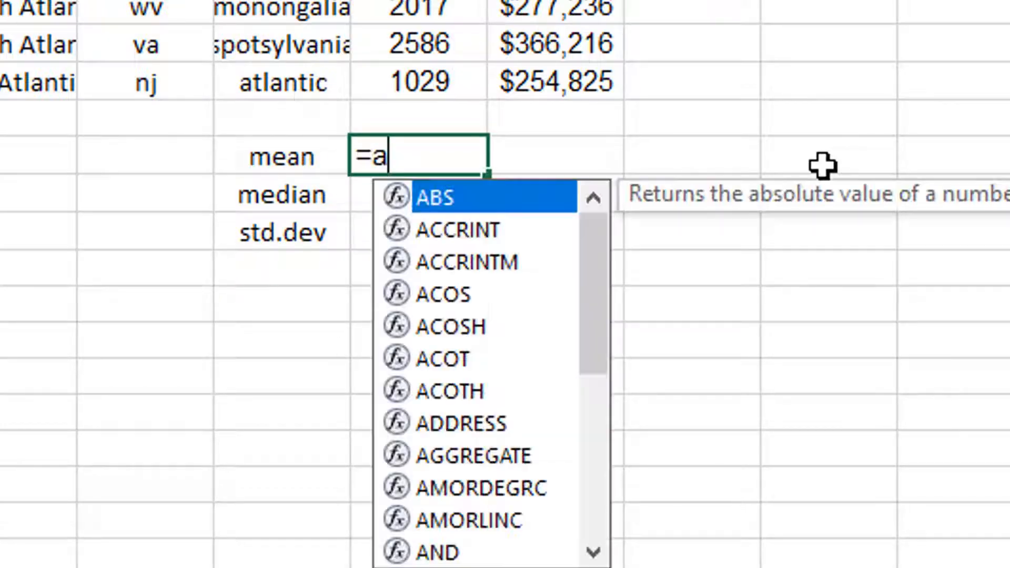
pyautogui.write('verage(')
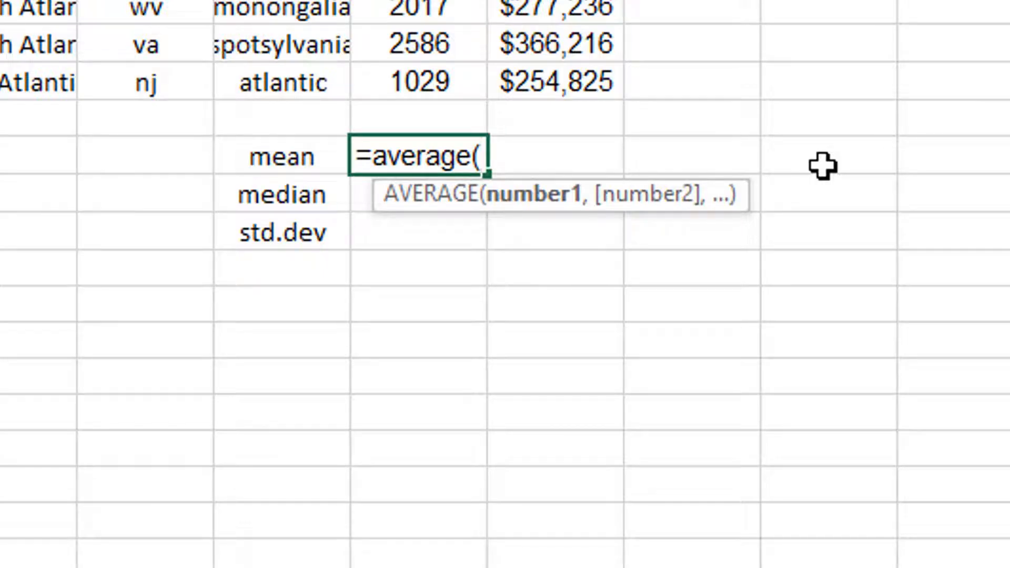
pyautogui.press('Up')
pyautogui.press('Up')
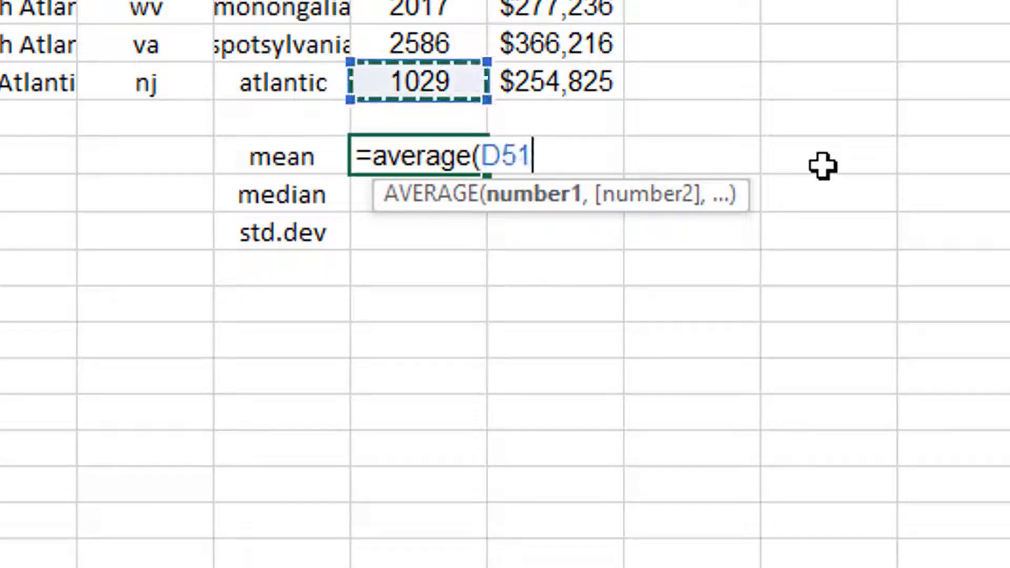
pyautogui.hotkey('ctrl', 'shift', 'Up')
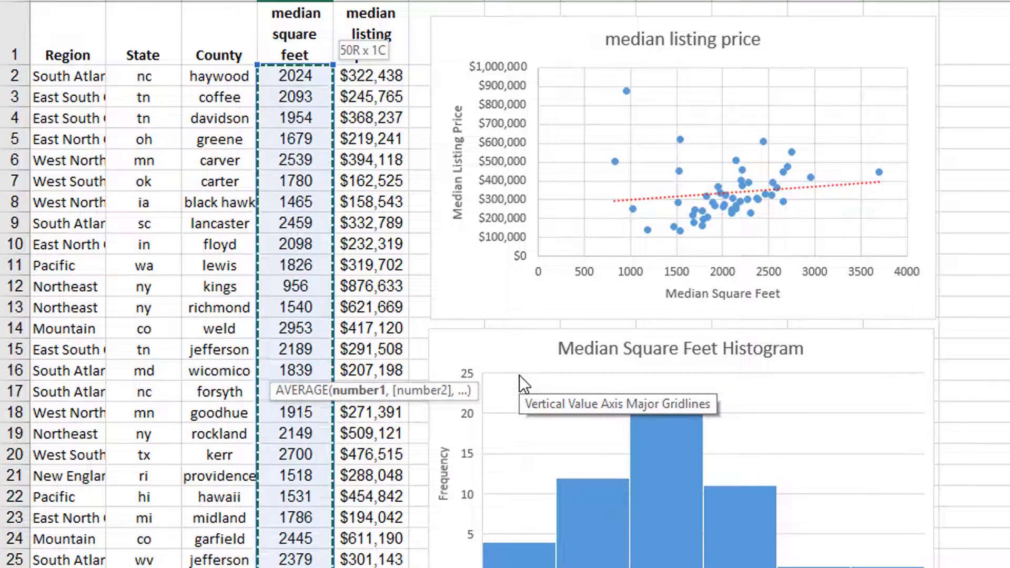
pyautogui.write(')')
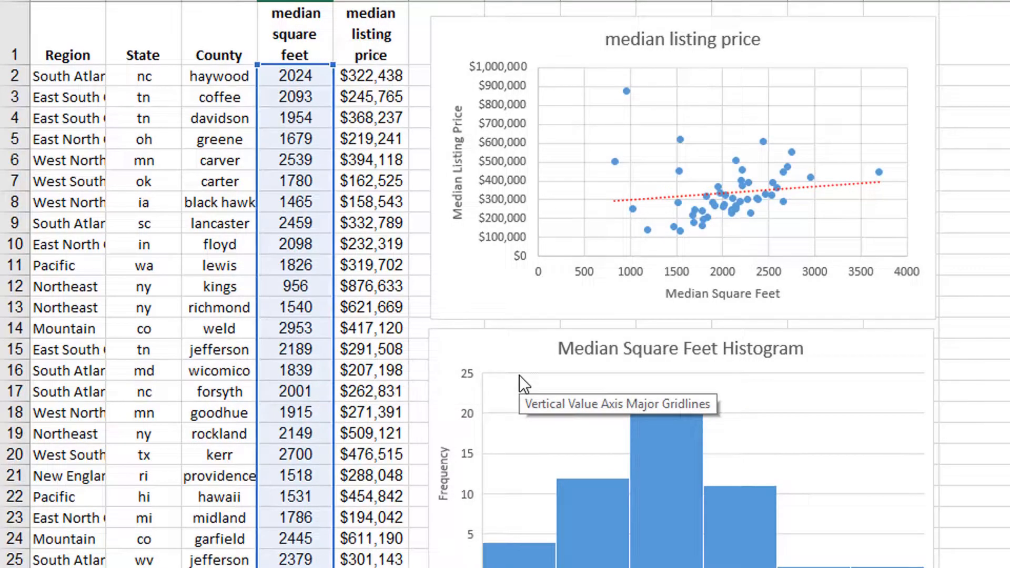
pyautogui.press('Return')
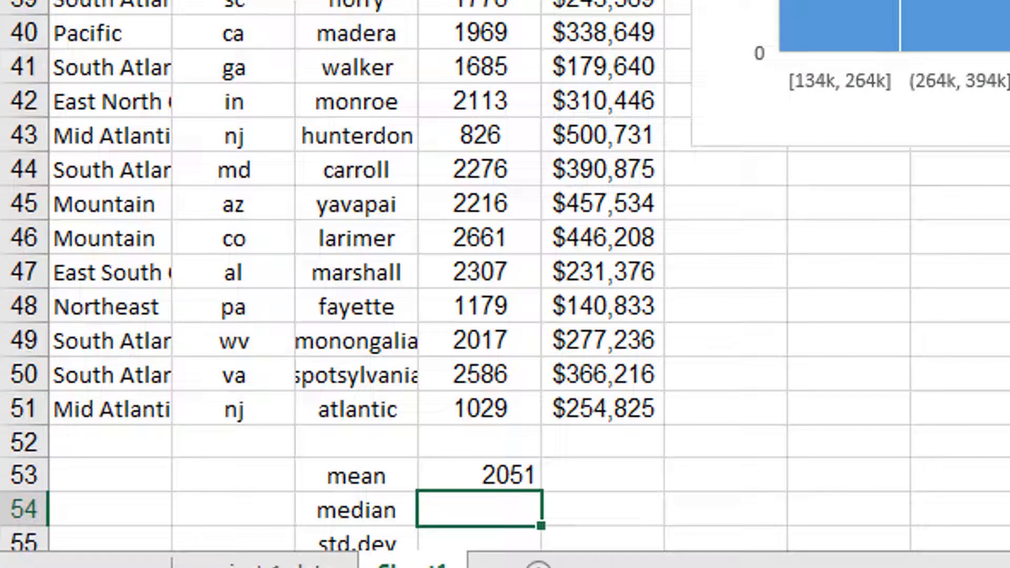
# - Calculate the median of the square feet values D2:D51 in cell D54 with the MEDIAN function
pyautogui.write('=med')
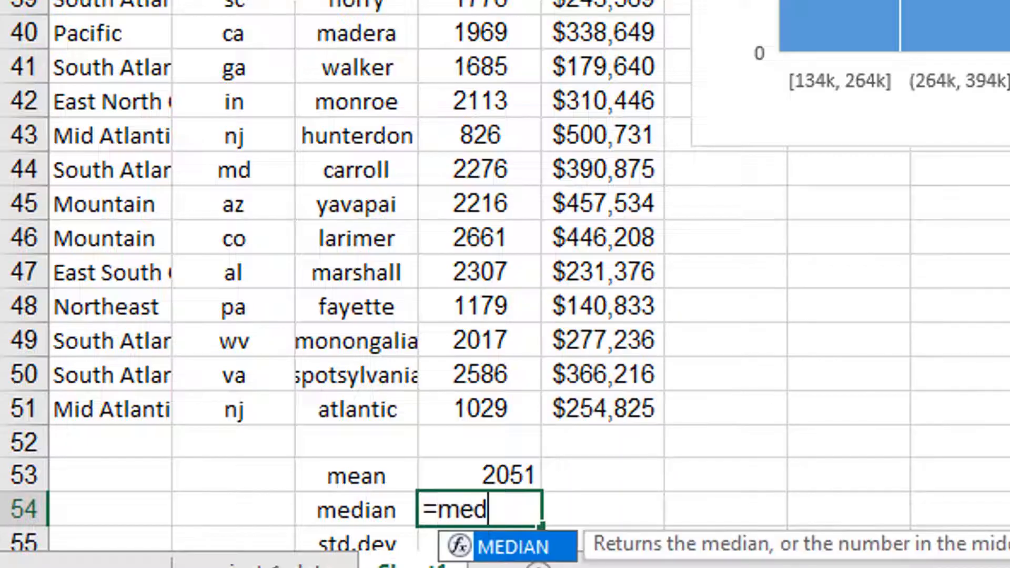
pyautogui.write('ian(')
pyautogui.press('Up')
pyautogui.press('Up')
pyautogui.press('Up')
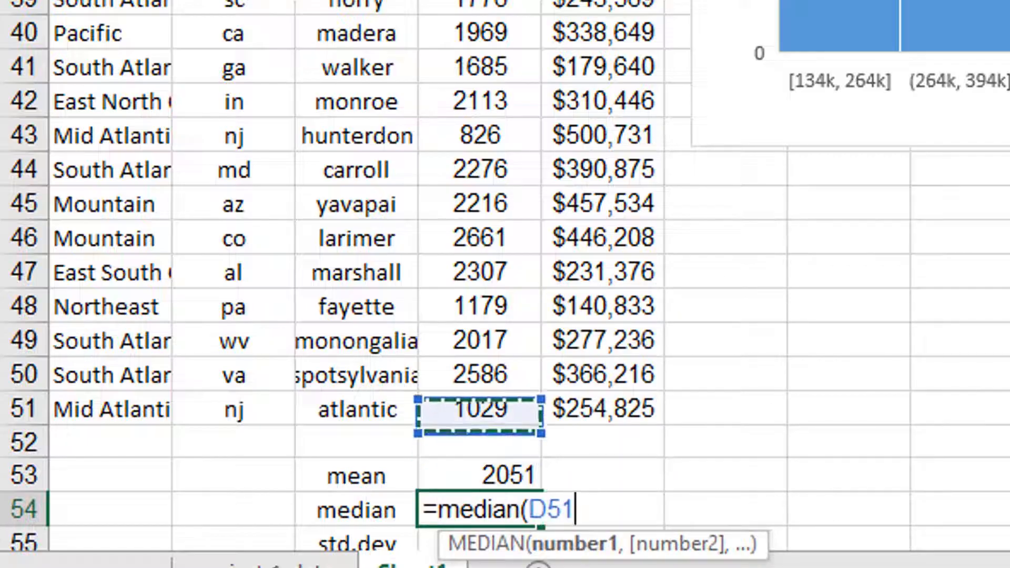
pyautogui.hotkey('ctrl', 'shift', 'Up')
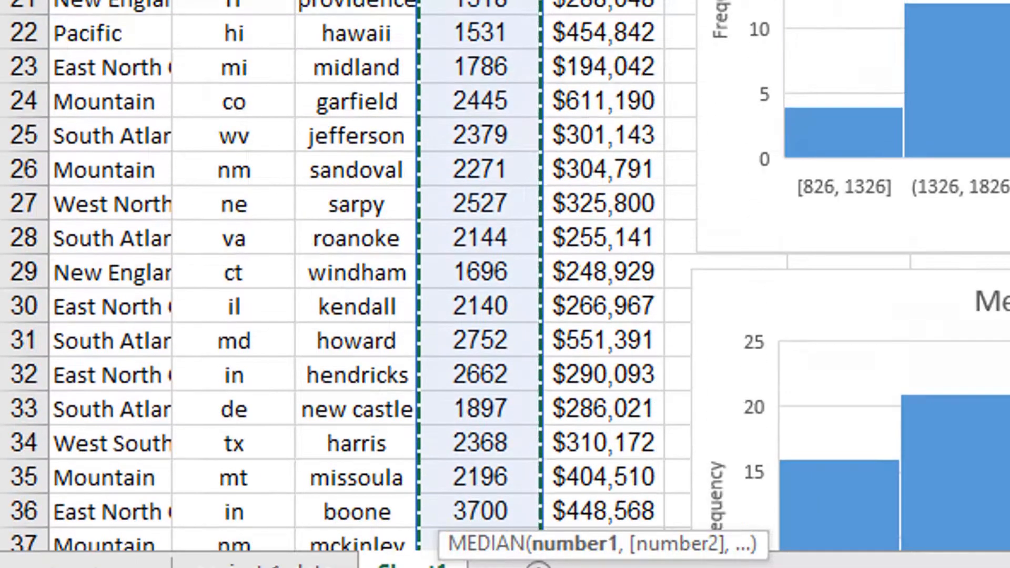
pyautogui.press('Return')
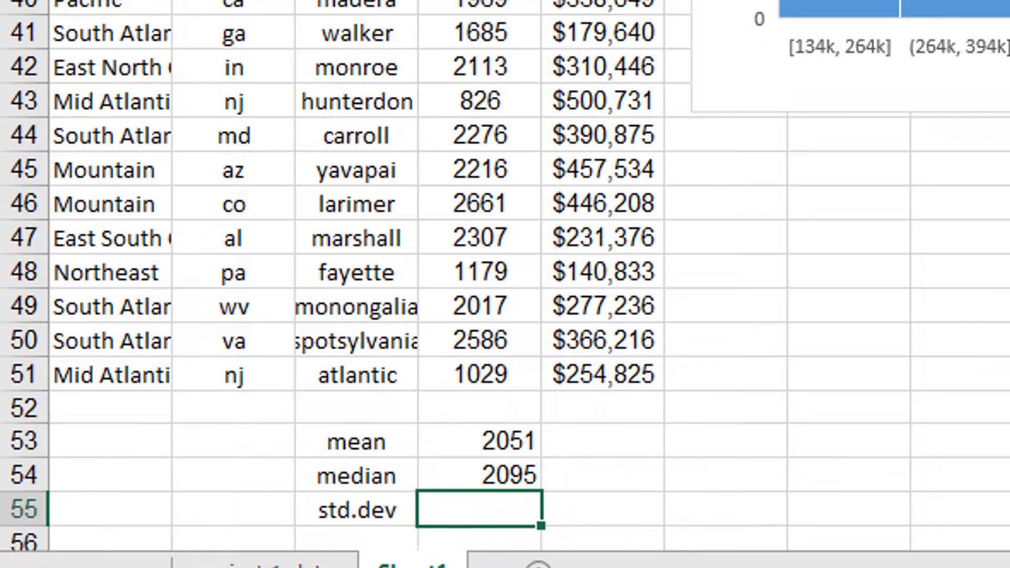
# - Calculate the sample standard deviation of the square feet values D2:D51 in cell D55 with STDEV.S
pyautogui.write('=stdev.')
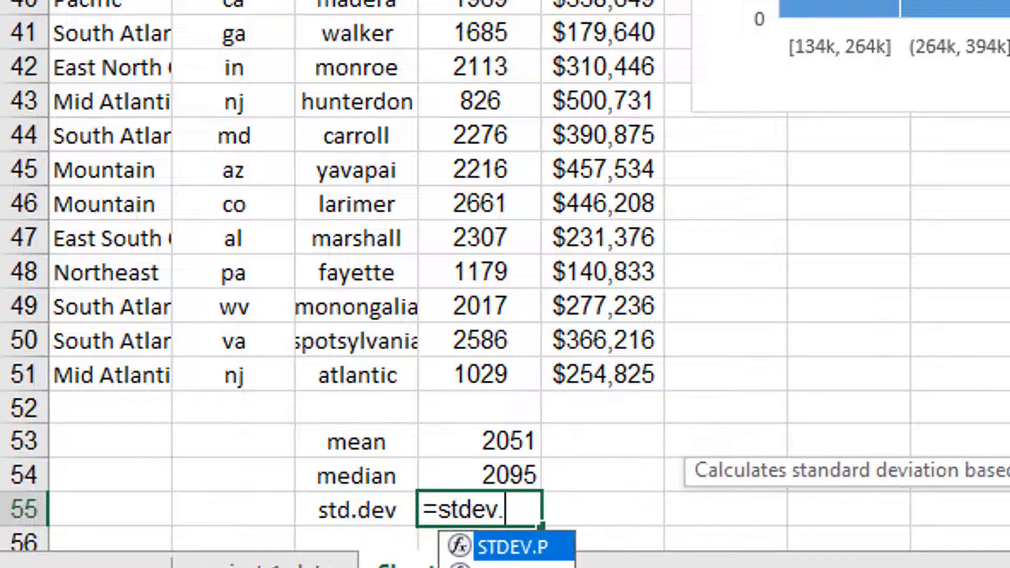
pyautogui.write('s(')
pyautogui.press('Up')
pyautogui.press('Up')
pyautogui.press('Up')
pyautogui.press('Up')
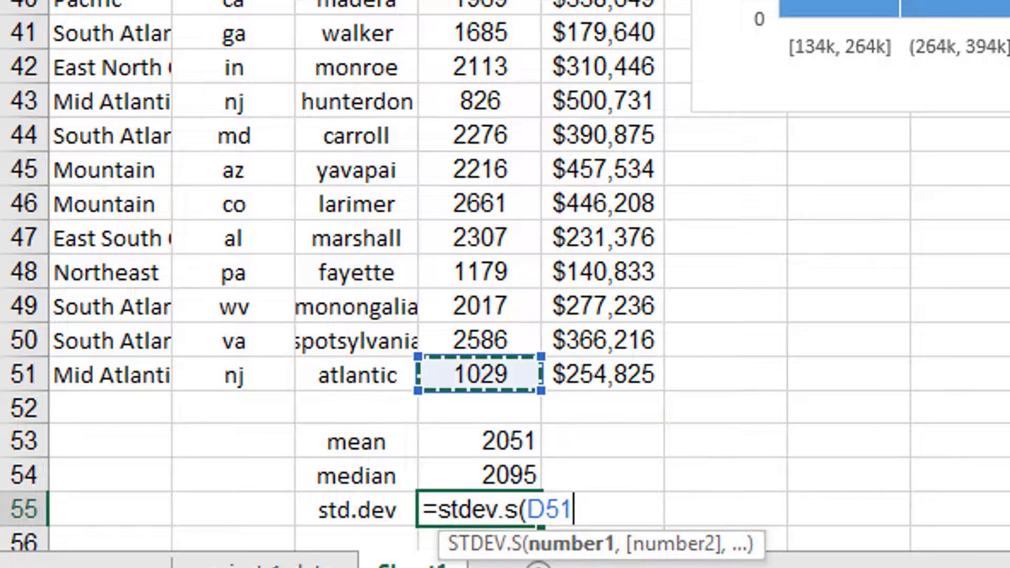
pyautogui.hotkey('ctrl', 'shift', 'Up')
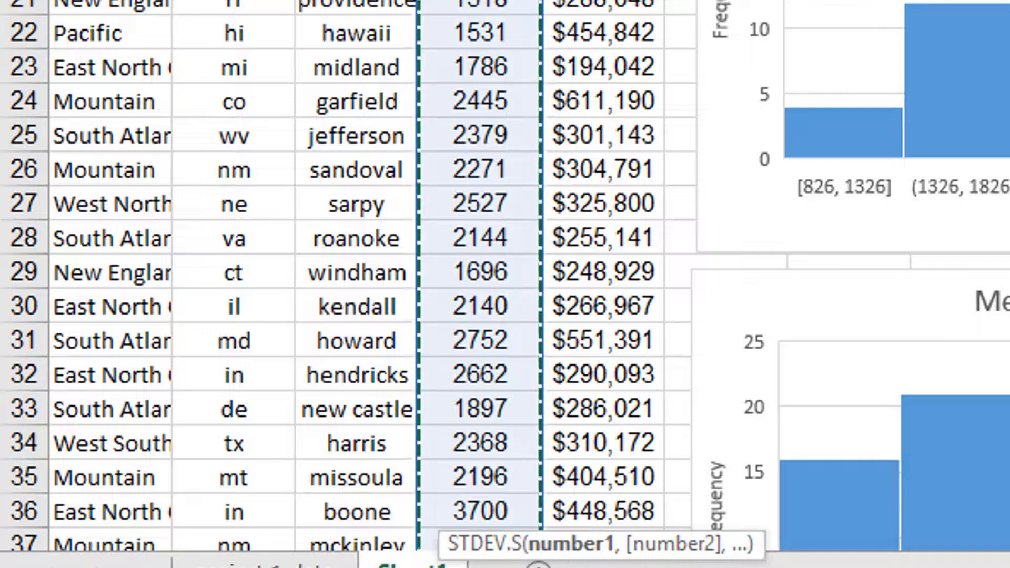
pyautogui.press('Return')
# - Reduce the standard deviation in cell D55 to two decimal places
pyautogui.press('Up')
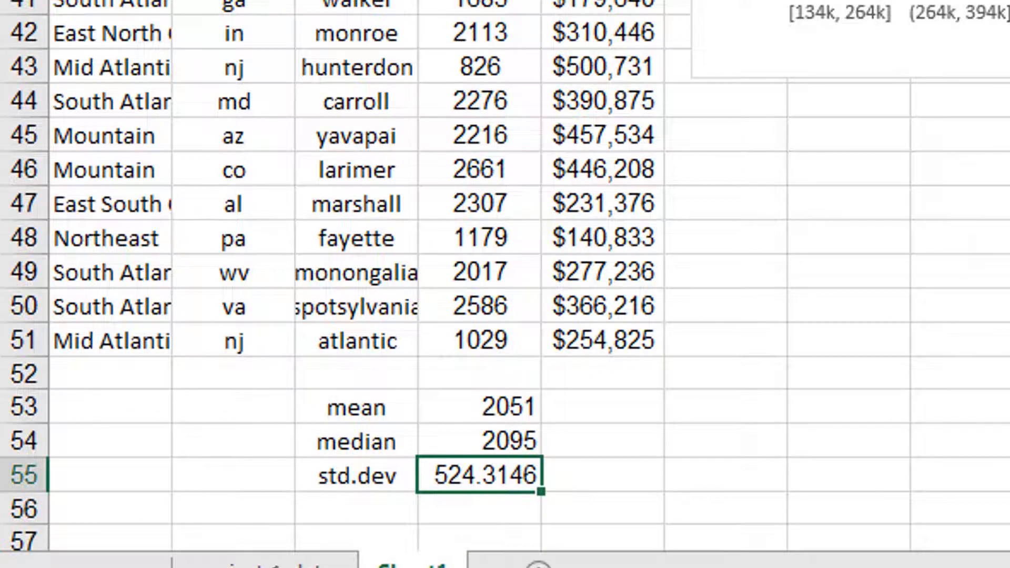
pyautogui.hotkey('alt', 'h')
pyautogui.press('9')
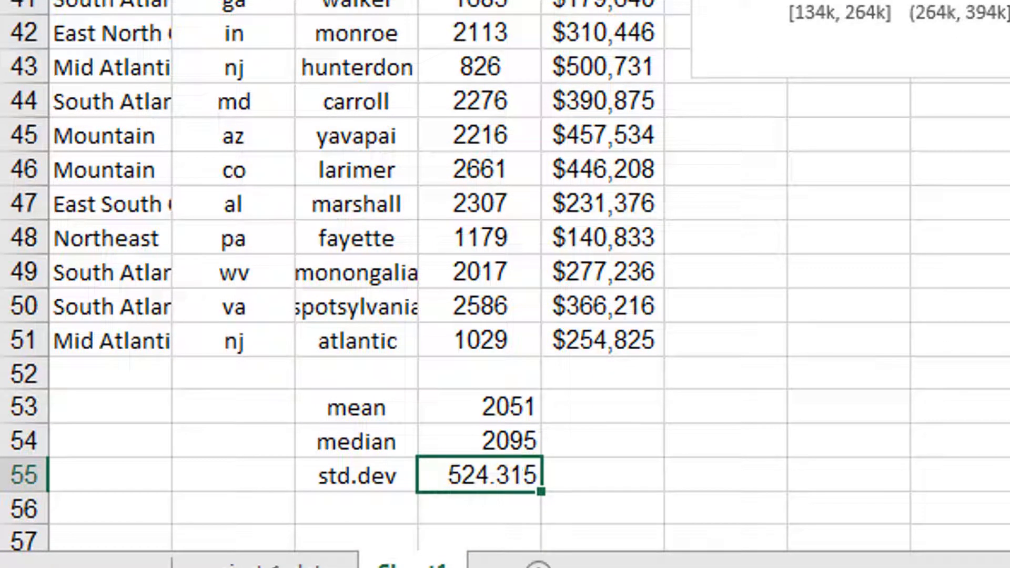
pyautogui.hotkey('alt', 'h')
pyautogui.press('9')
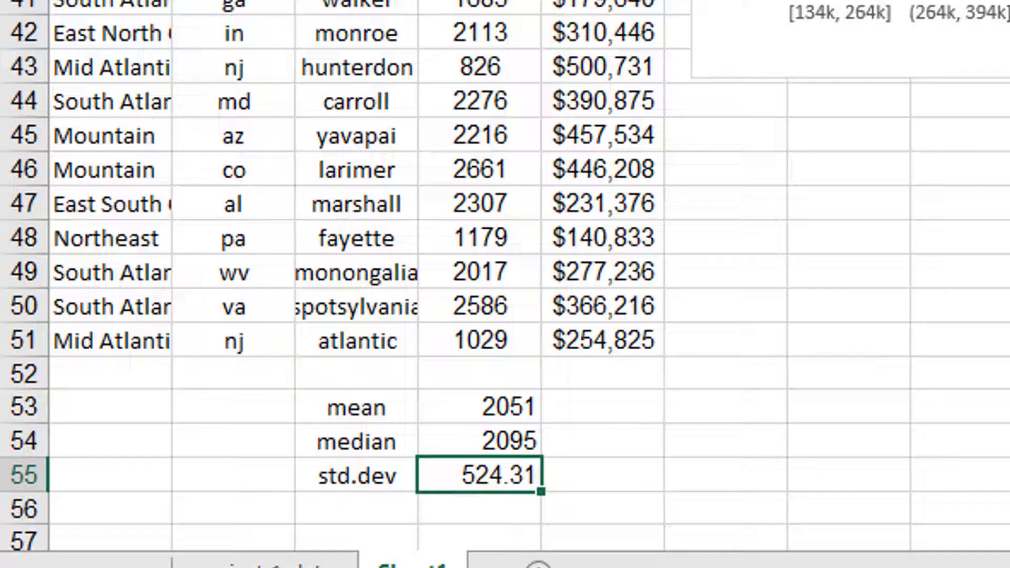
# - Copy the mean, median and standard deviation formulas from D53:D55 into E53:E55 for the listing prices
pyautogui.click(598, 419)
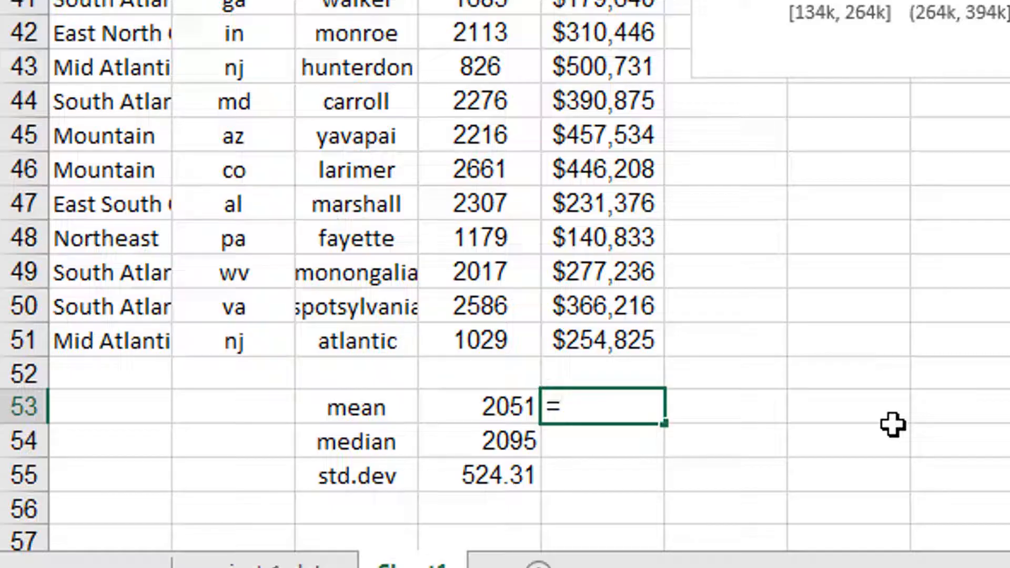
pyautogui.press('Escape')
pyautogui.press('Left')
pyautogui.hotkey('shift', 'Down')
pyautogui.hotkey('shift', 'Down')
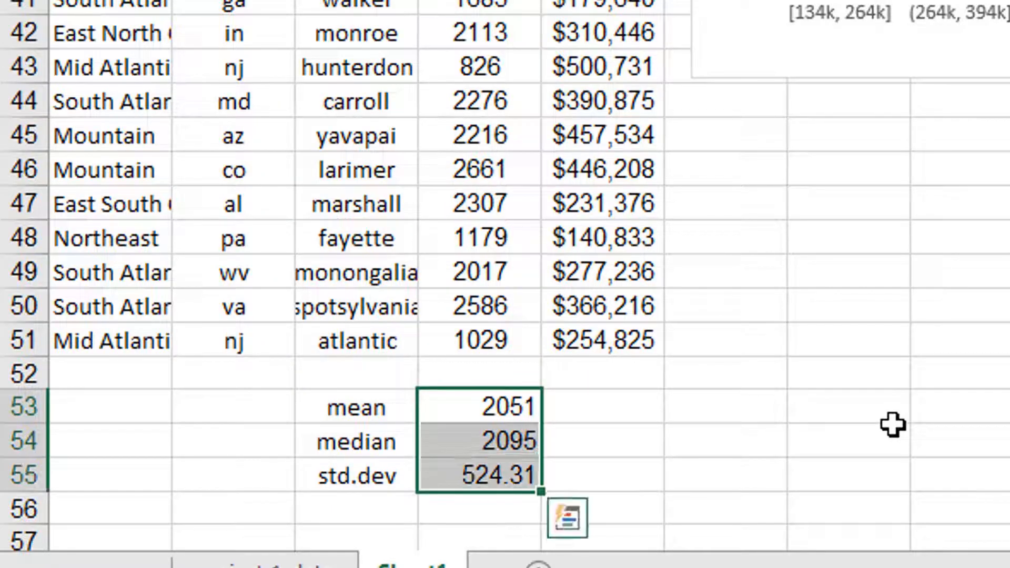
pyautogui.hotkey('ctrl', 'c')
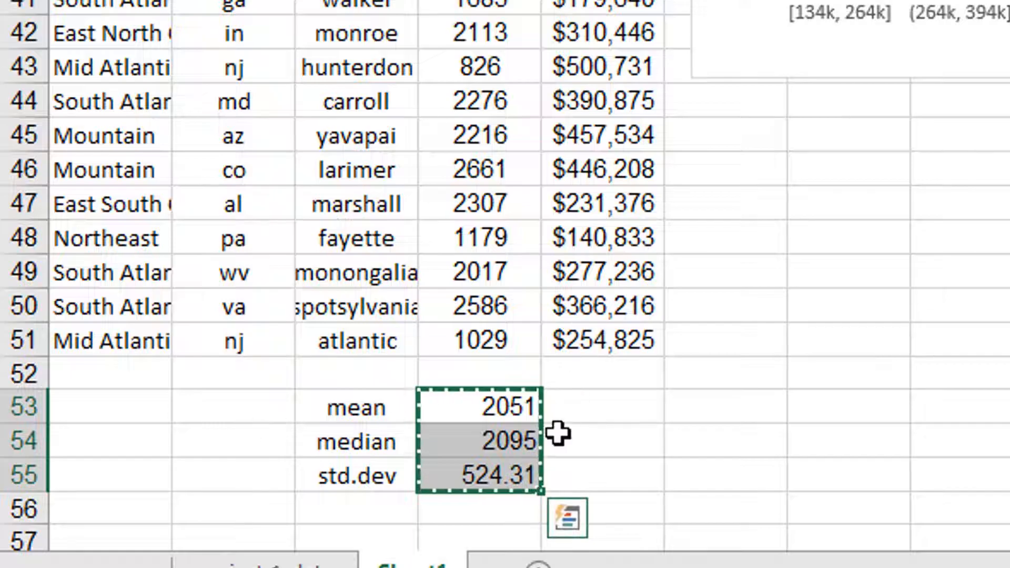
pyautogui.click(577, 411)
pyautogui.hotkey('ctrl', 'v')
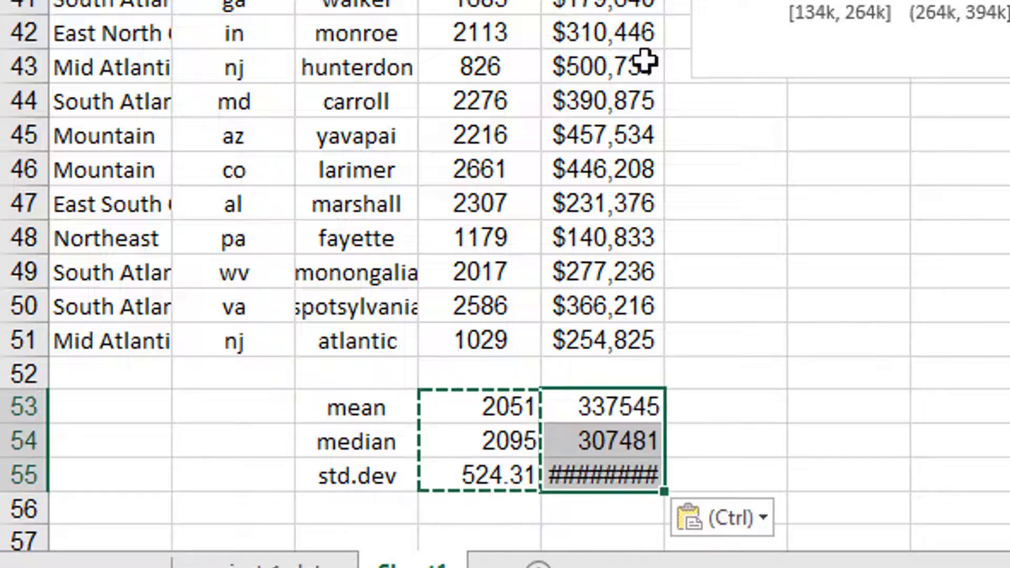
# - Copy the currency formatting of cell E51 onto the statistics in E53:E55 with Format Painter
pyautogui.click(611, 340)
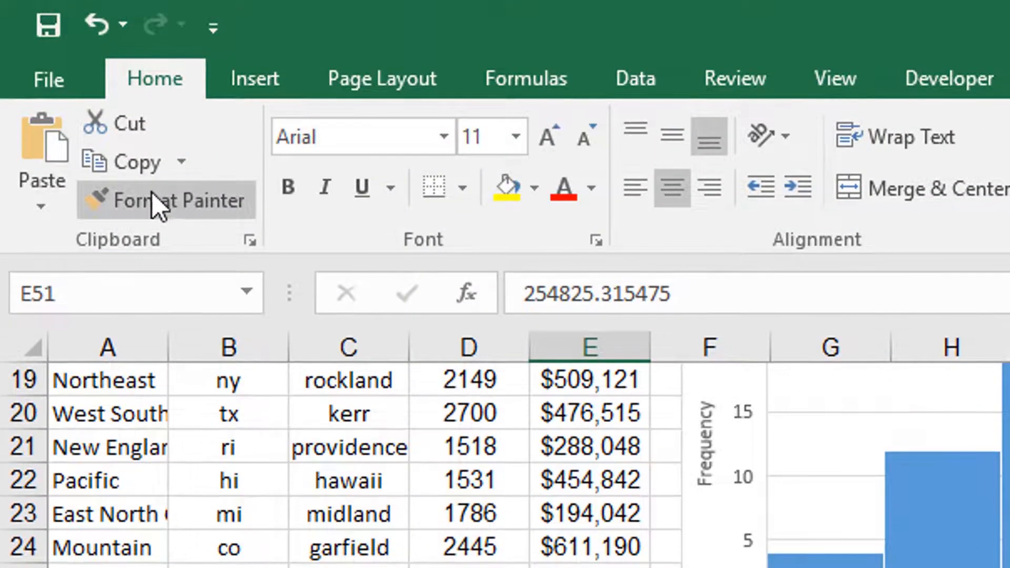
pyautogui.click(152, 199)
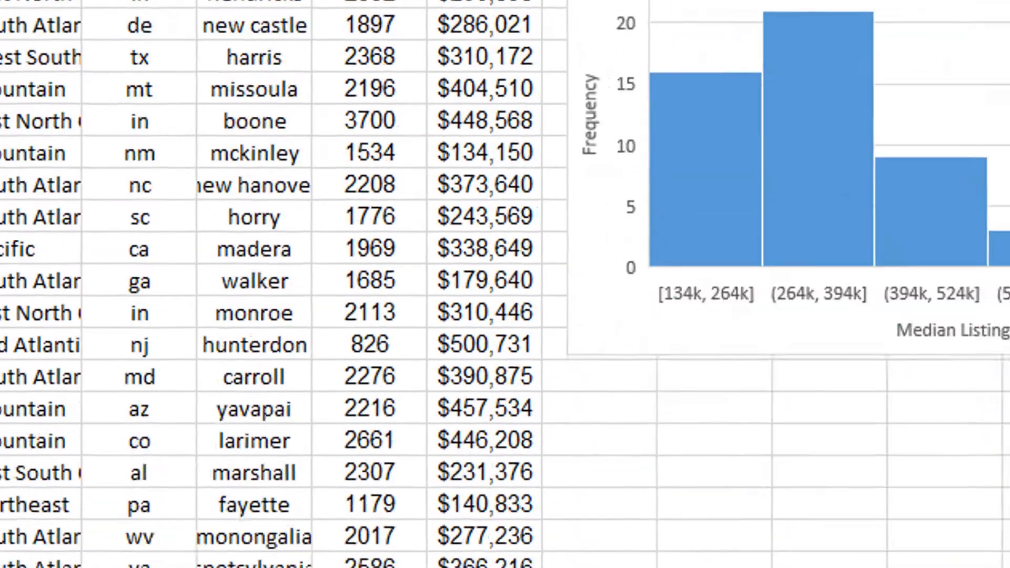
pyautogui.moveTo(455, 427); pyautogui.dragTo(460, 491)
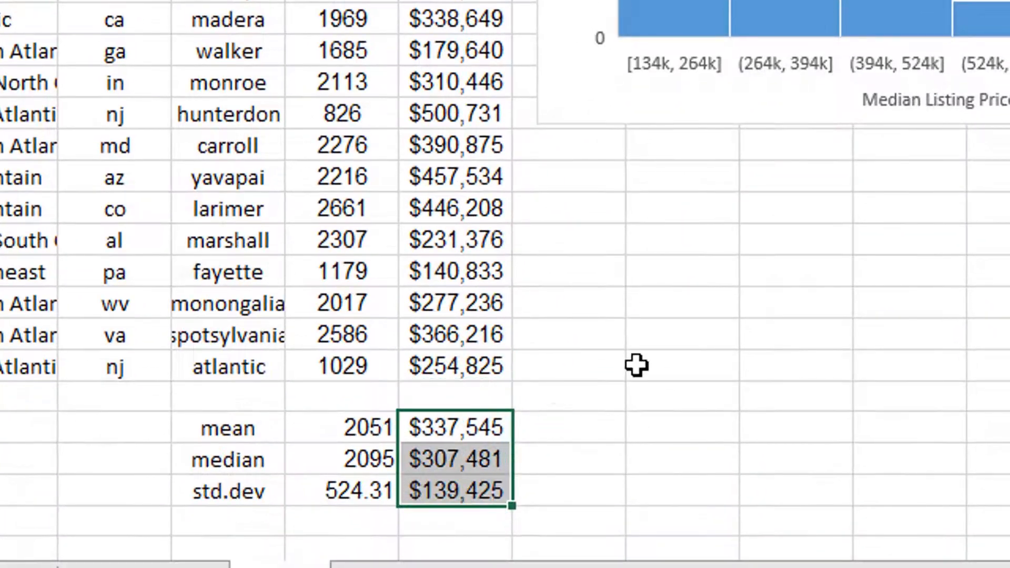
pyautogui.click(661, 394)
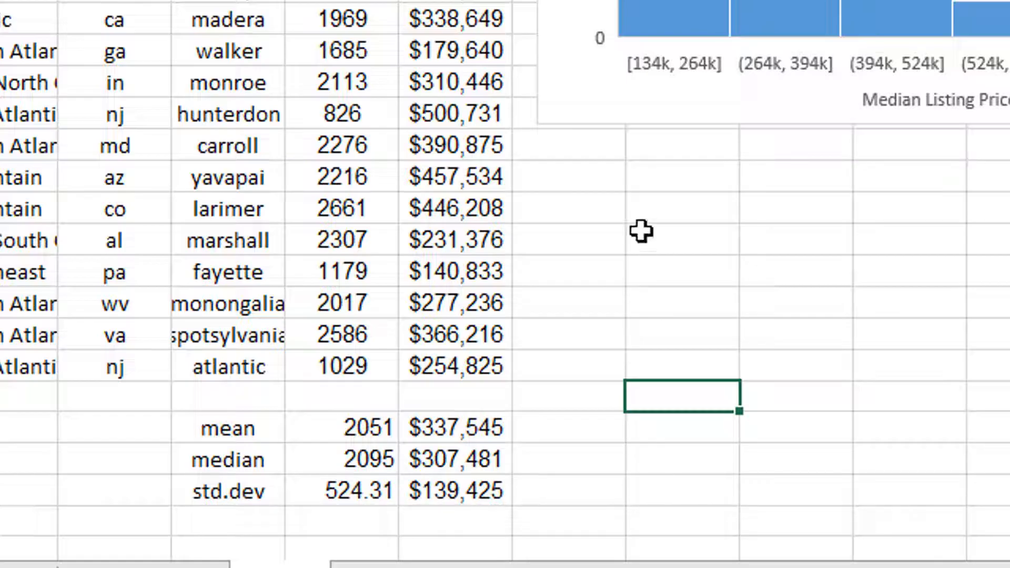
# - Label cell G46 "correlation" and cell G47 "R^2"
pyautogui.click(590, 205)
pyautogui.click(698, 209)
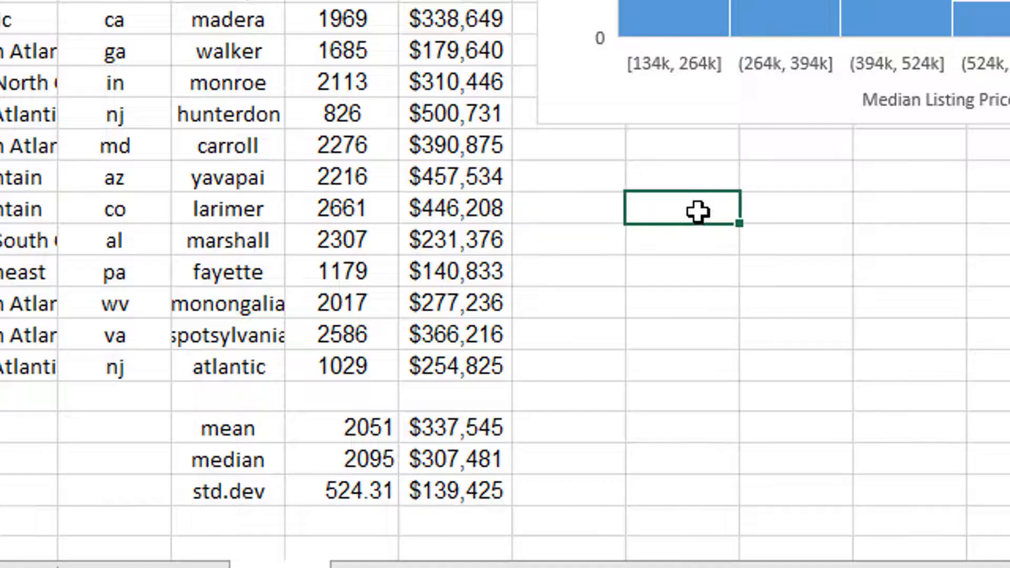
pyautogui.write('correl')
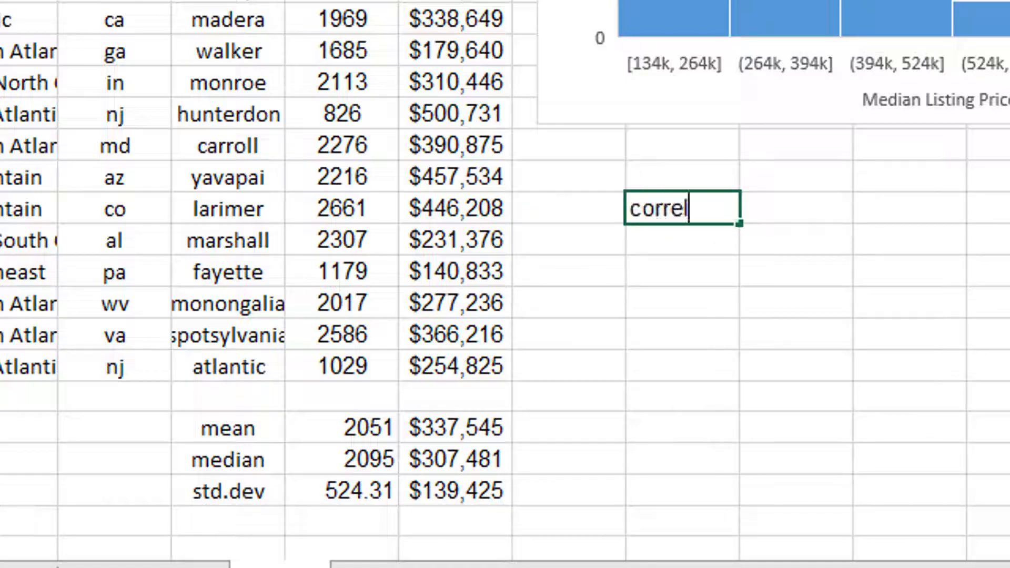
pyautogui.write('ation (r)')
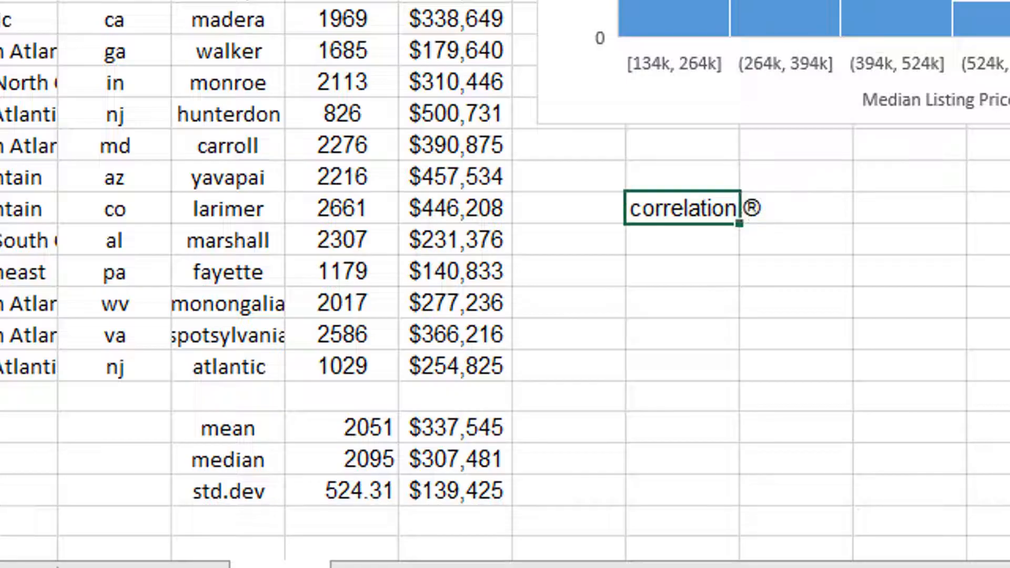
pyautogui.press('BackSpace')
pyautogui.press('Return')
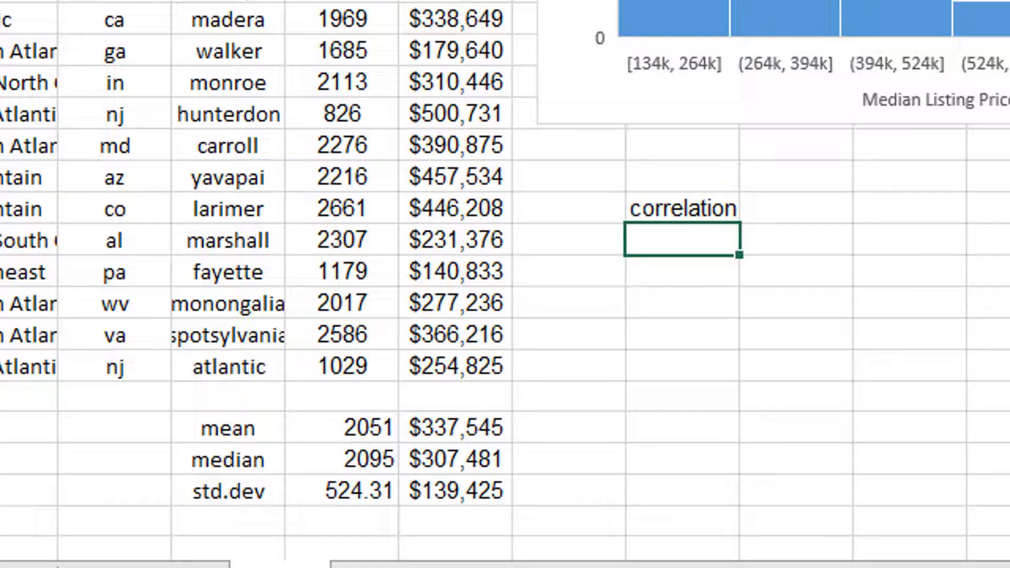
pyautogui.write('R^2')
pyautogui.press('Right')
pyautogui.press('Right')
pyautogui.press('Up')
pyautogui.press('Left')
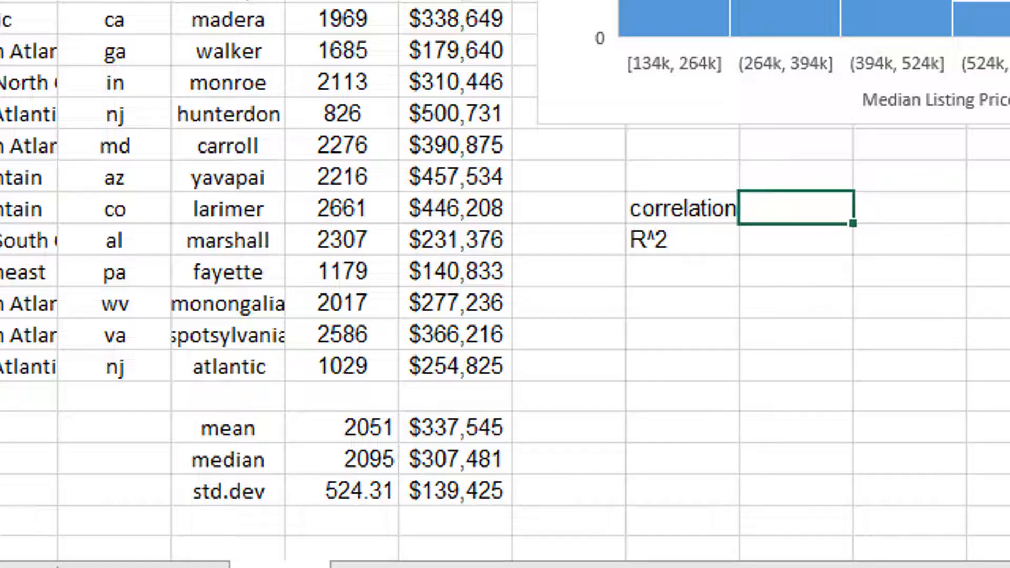
# - Calculate the correlation between square feet D2:D51 and listing price E2:E51 in cell H46 with the CORREL function
pyautogui.write('=co')
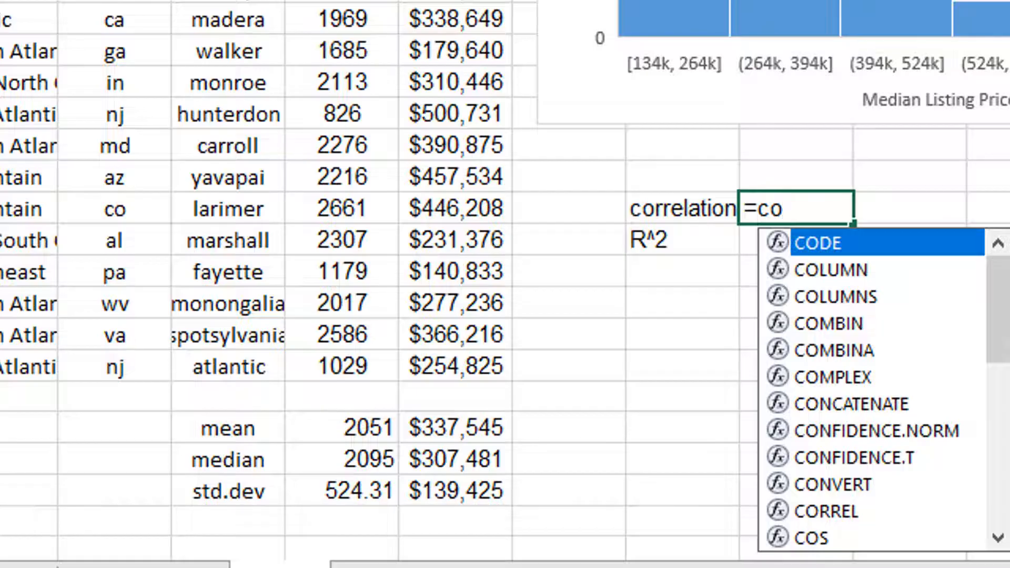
pyautogui.write('rrel')
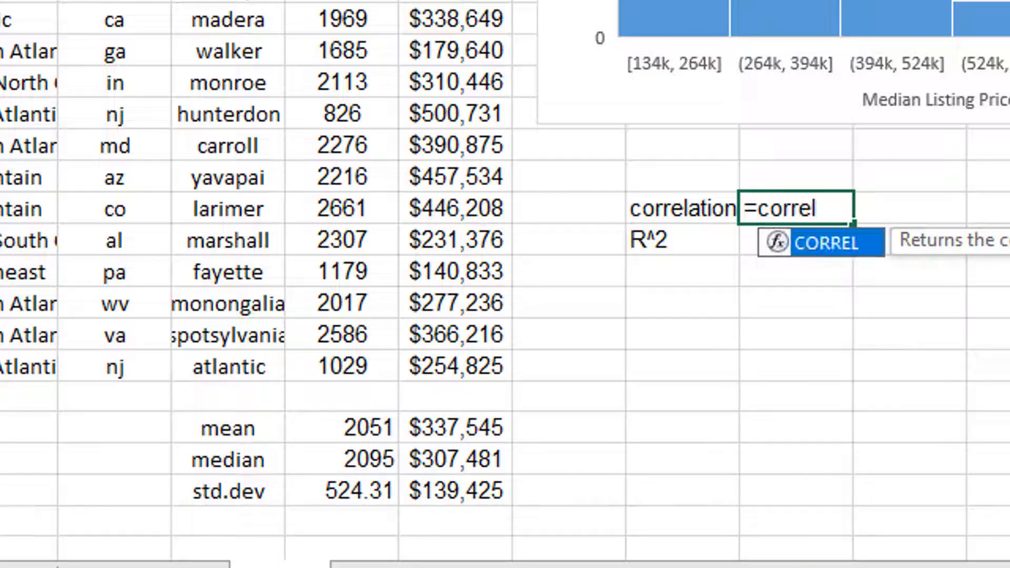
pyautogui.write('(')
pyautogui.press('Left')
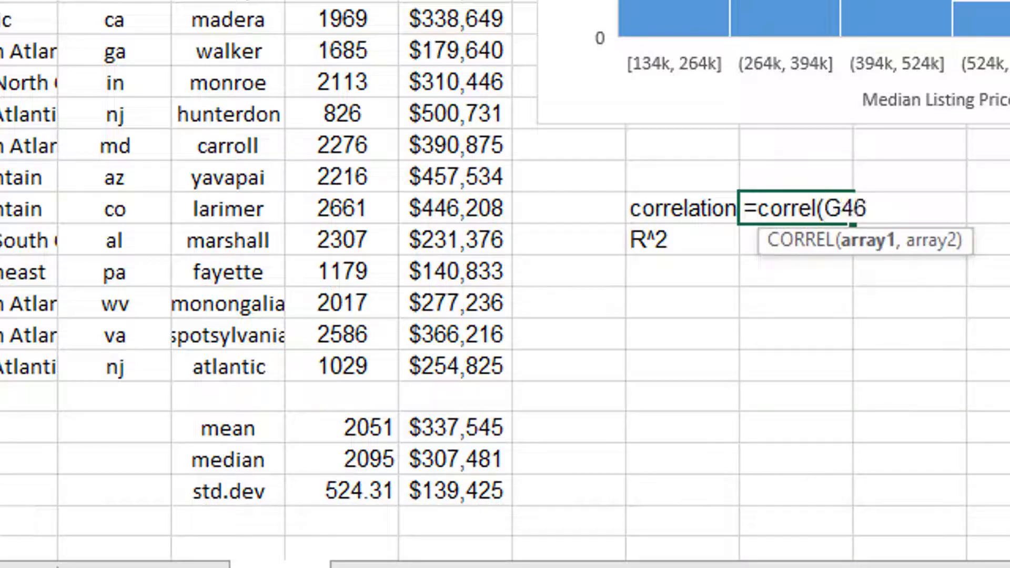
pyautogui.press('Left')
pyautogui.press('Left')
pyautogui.press('Down')
pyautogui.press('Left')
pyautogui.press('Down')
pyautogui.press('Down')
pyautogui.press('Down')
pyautogui.press('Down')
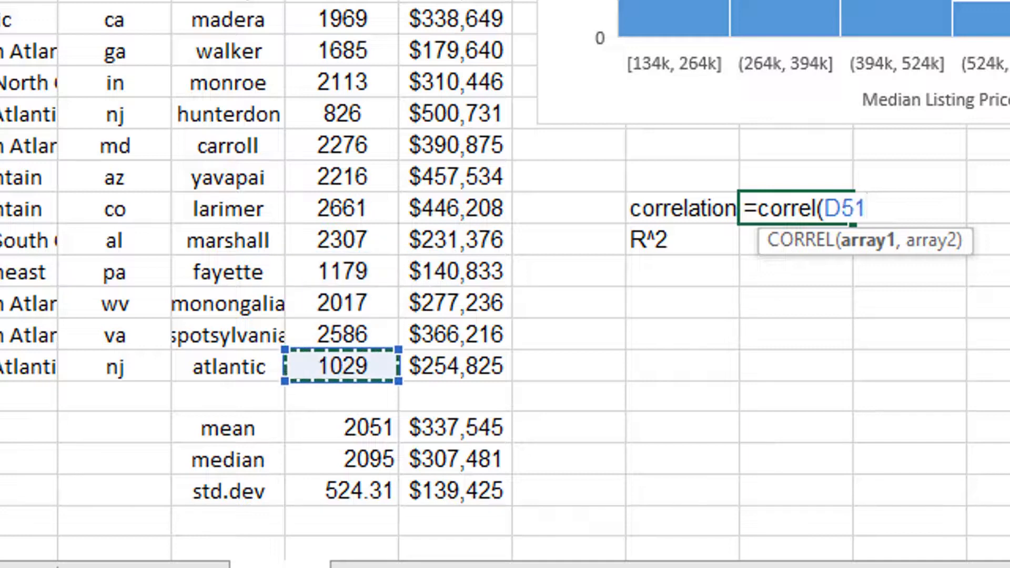
pyautogui.hotkey('ctrl', 'shift', 'Up')
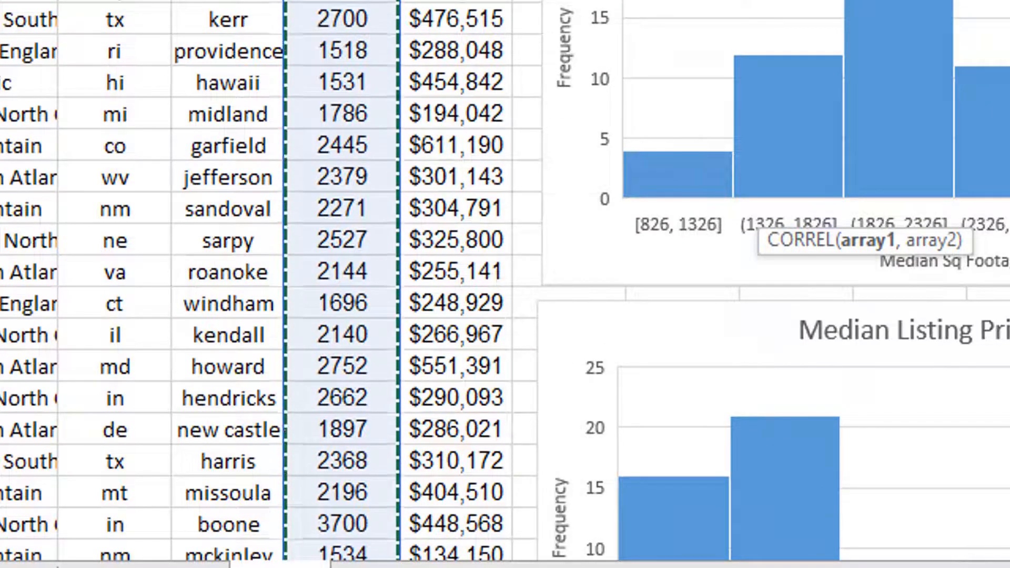
pyautogui.write(',')
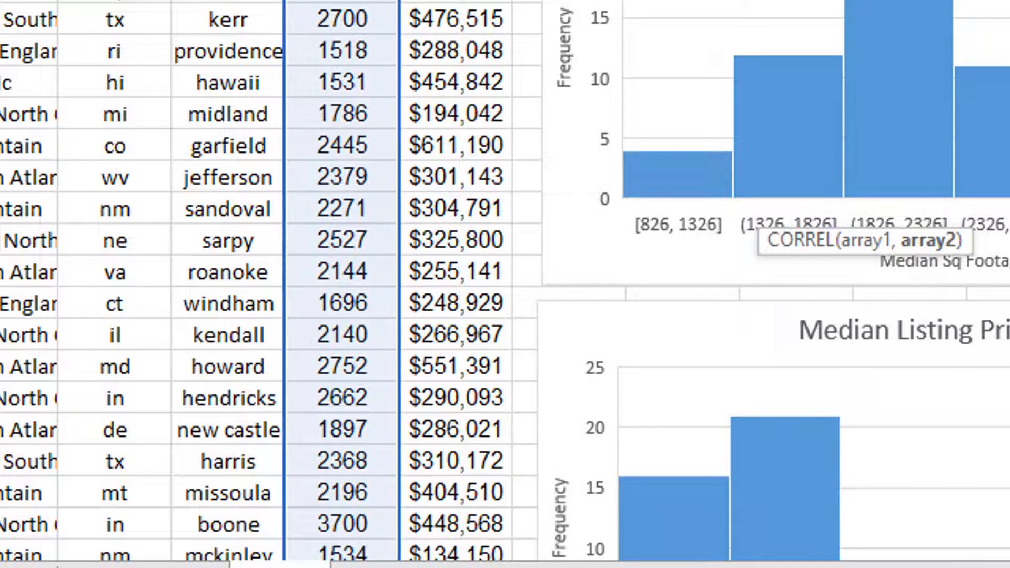
pyautogui.press('Right')
pyautogui.press('Left')
pyautogui.press('Left')
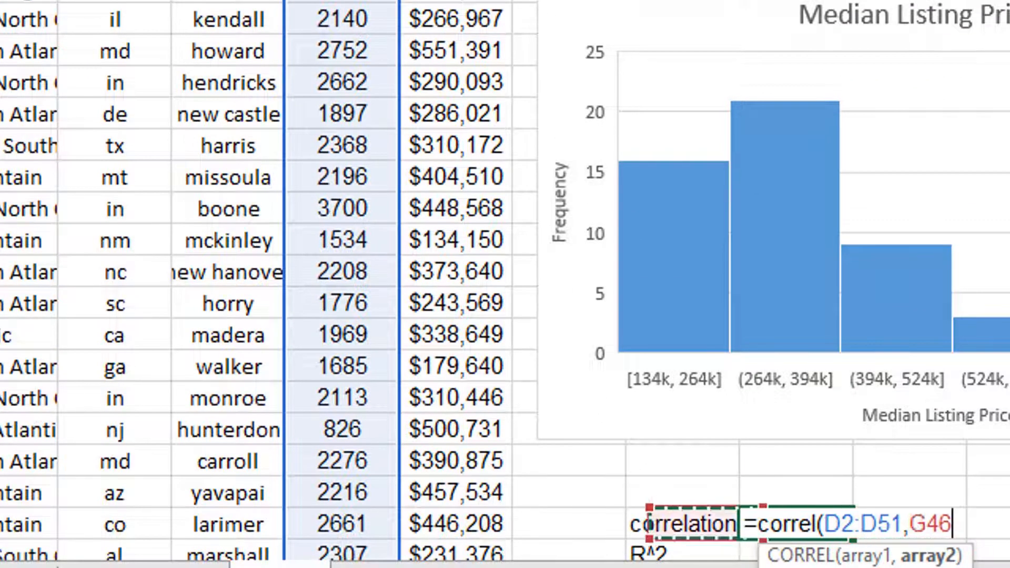
pyautogui.press('Left')
pyautogui.press('Left')
pyautogui.press('Down')
pyautogui.press('Down')
pyautogui.press('Down')
pyautogui.press('Down')
pyautogui.press('Down')
pyautogui.press('Down')
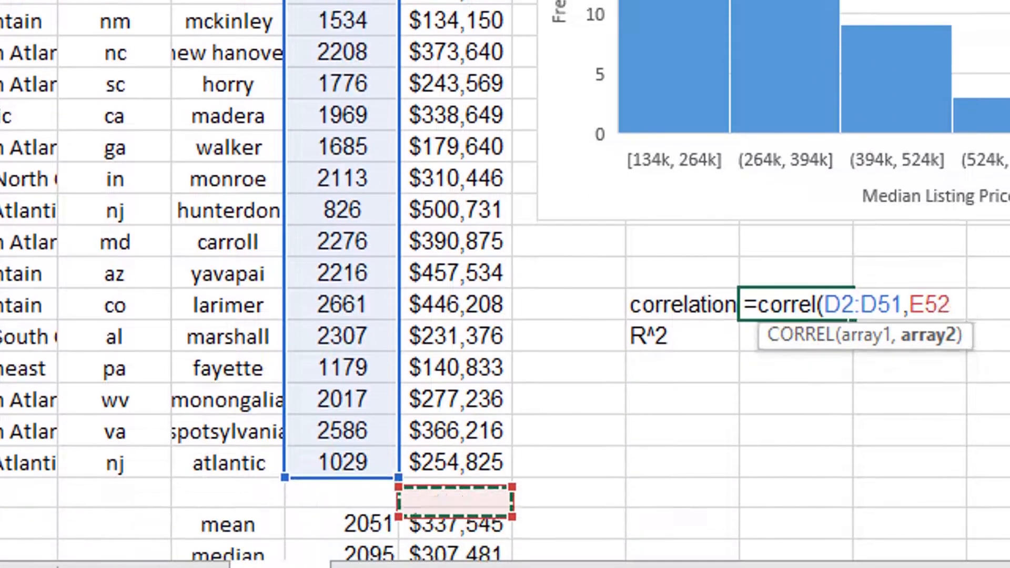
pyautogui.press('Up')
pyautogui.hotkey('ctrl', 'shift', 'Up')
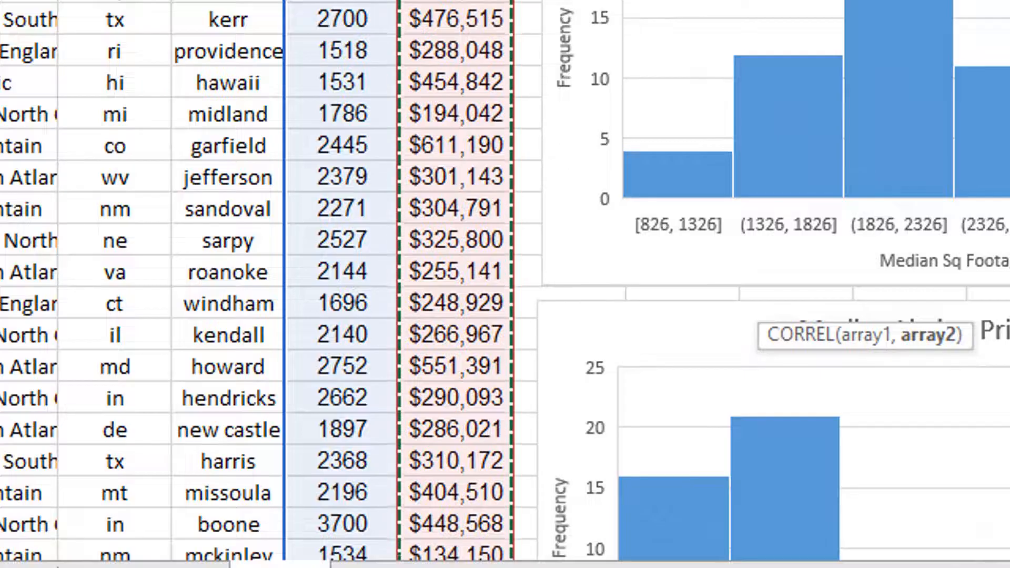
pyautogui.press('Return')
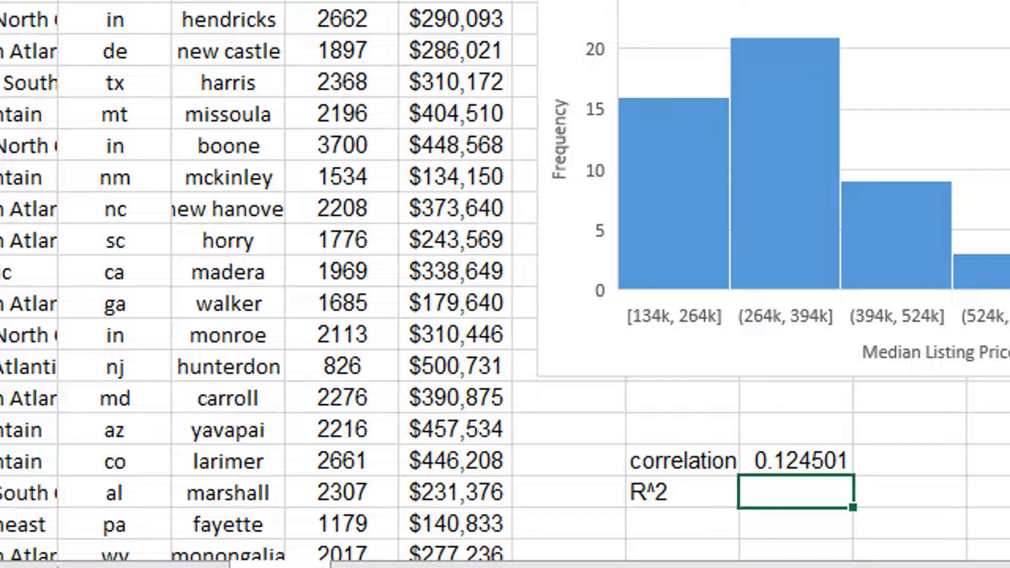
# - Calculate R^2 in cell H47 with the formula =H46^2, and select cell G49
pyautogui.write('=')
pyautogui.press('Up')
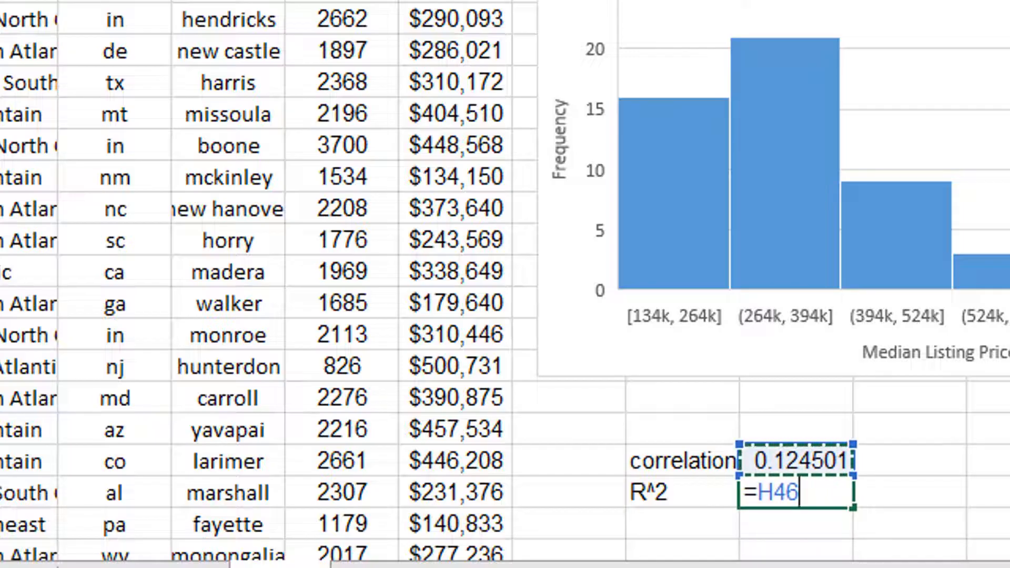
pyautogui.write('^2')
pyautogui.press('Return')
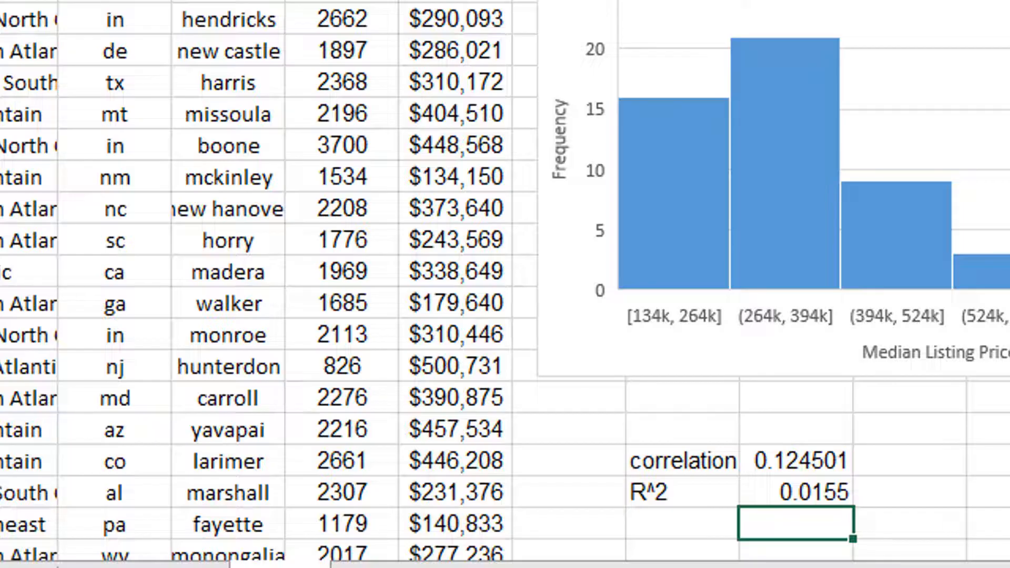
pyautogui.press('Down')
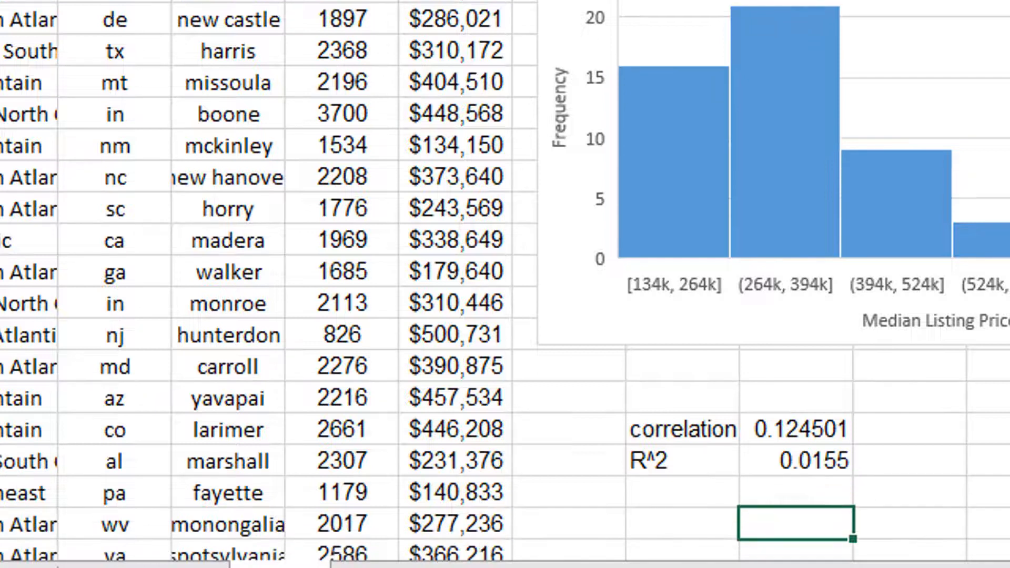
pyautogui.press('Left')
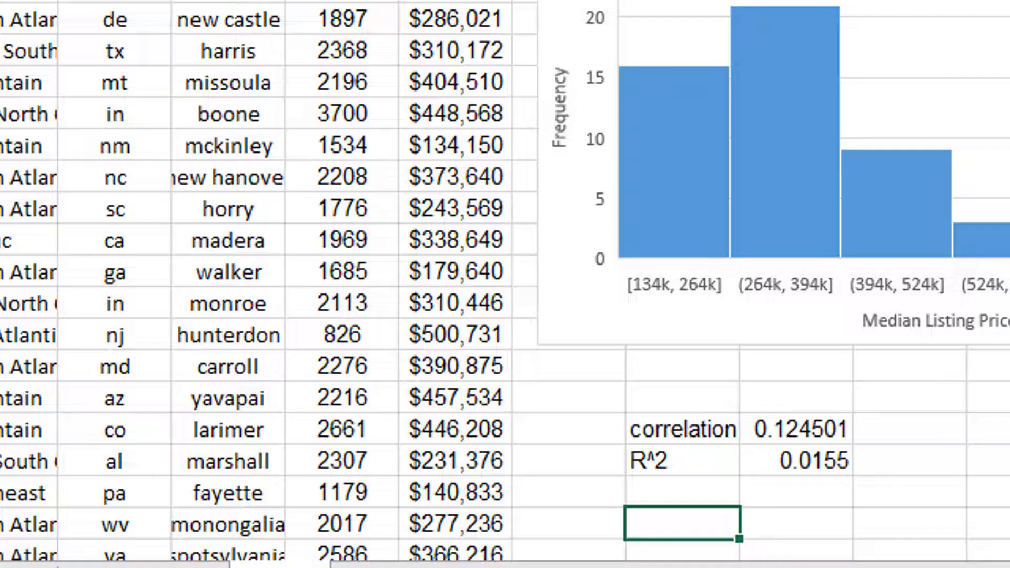
pyautogui.write('SLOPE')
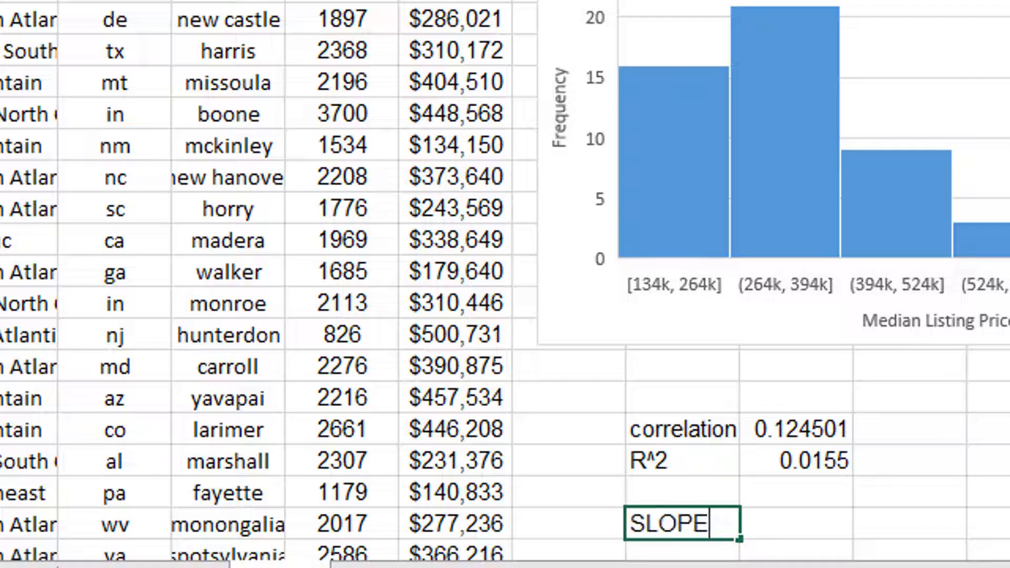
pyautogui.press('BackSpace')
pyautogui.press('BackSpace')
pyautogui.press('BackSpace')
pyautogui.press('BackSpace')
pyautogui.press('BackSpace')
# - Enter the heading "Linear Regression Equation" in G49 with the labels "slope" in G50 and "intercept" in G51
pyautogui.write('Linear')
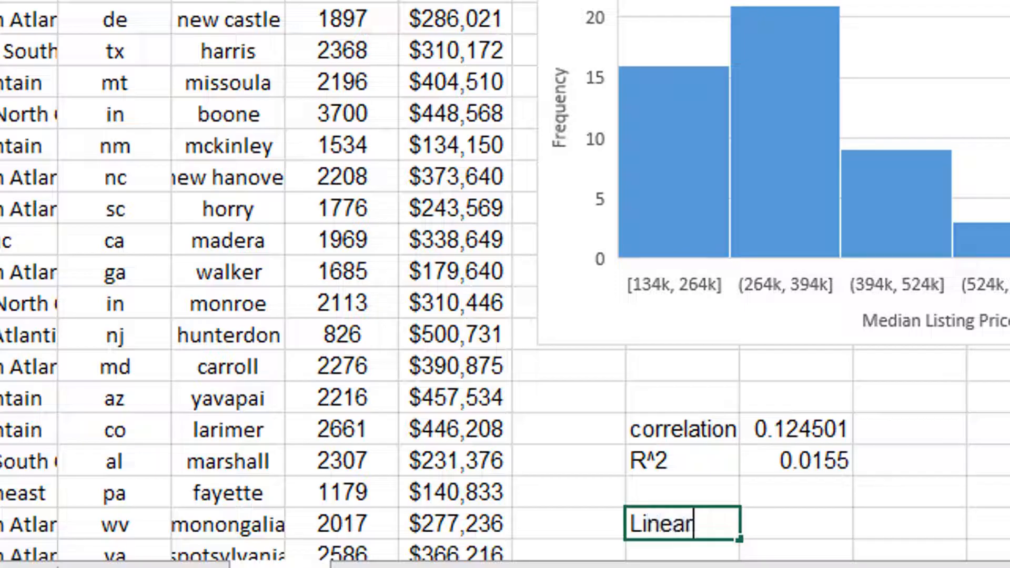
pyautogui.write(' Regression E')
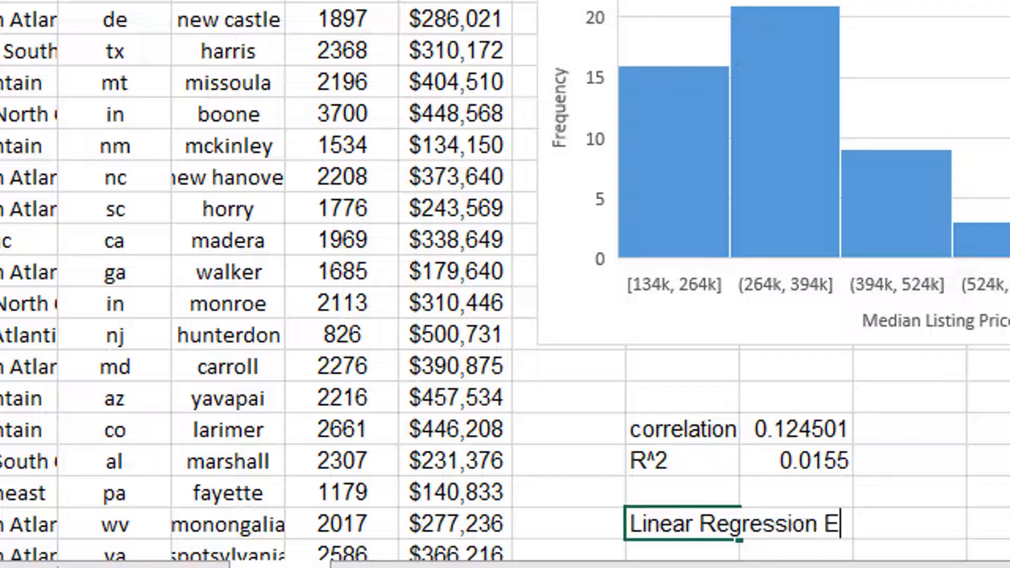
pyautogui.write('quation')
pyautogui.press('Return')
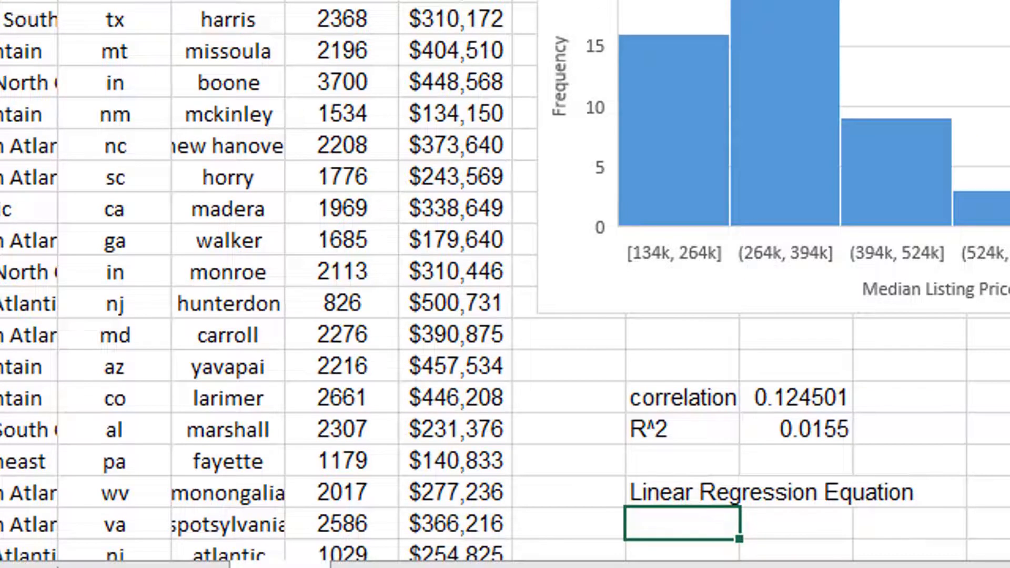
pyautogui.write('slope')
pyautogui.press('Return')
pyautogui.write('int')
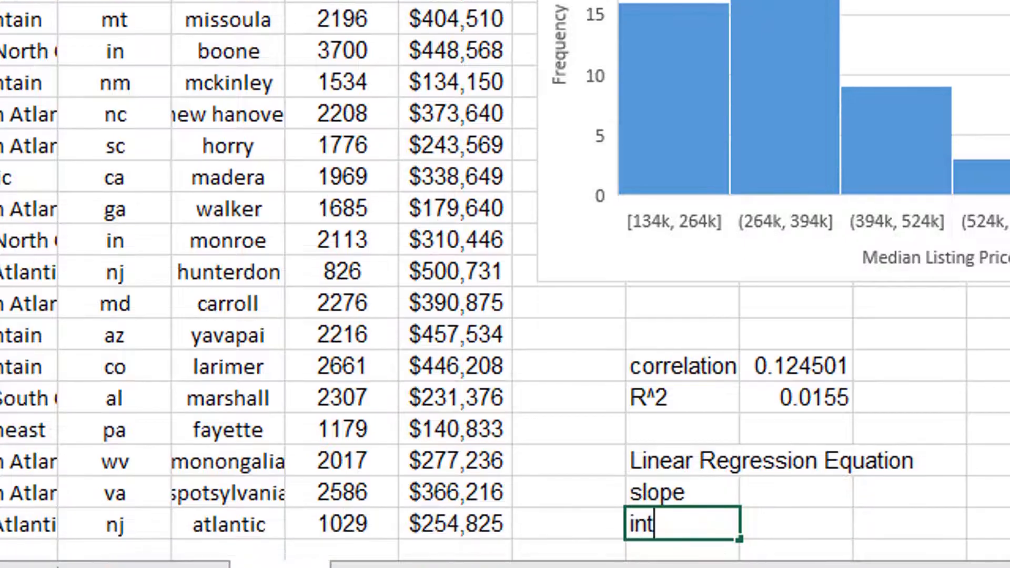
pyautogui.write('ercept')
# - Calculate the regression slope in cell H50 with the formula =SLOPE(E2:E51,D2:D51)
pyautogui.click(796, 492)
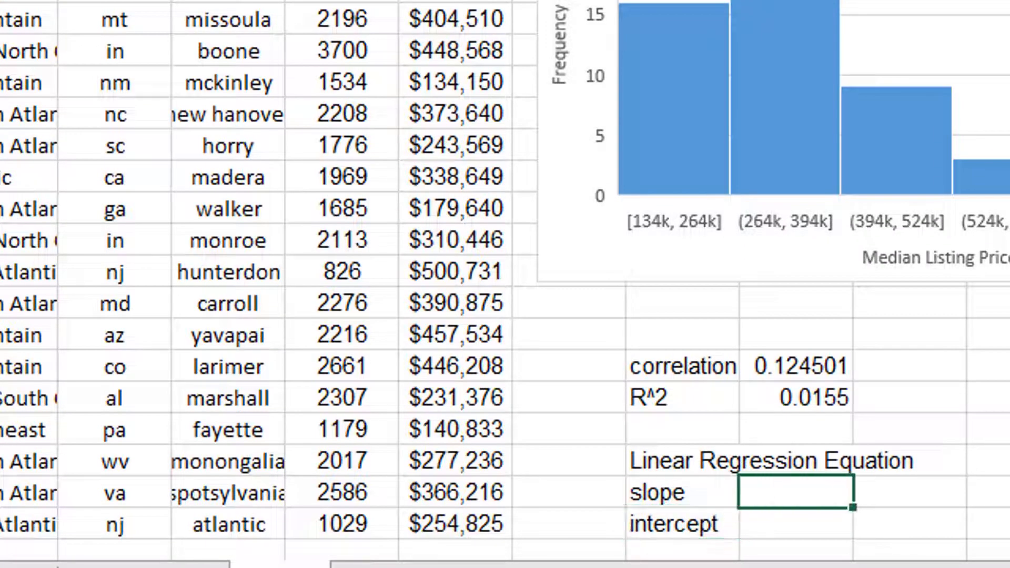
pyautogui.write('=')
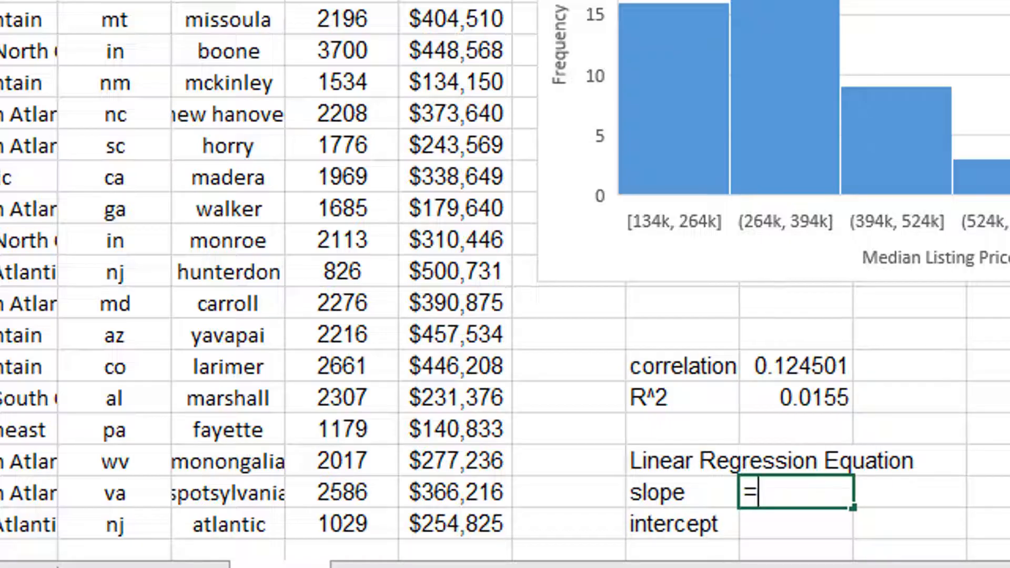
pyautogui.write('so')
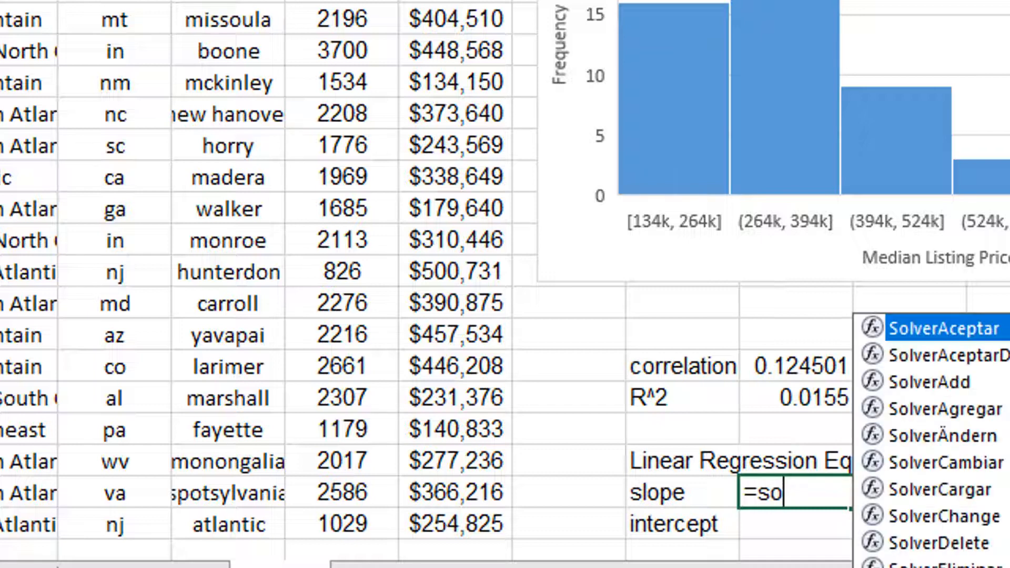
pyautogui.press('BackSpace')
pyautogui.write('lope(')
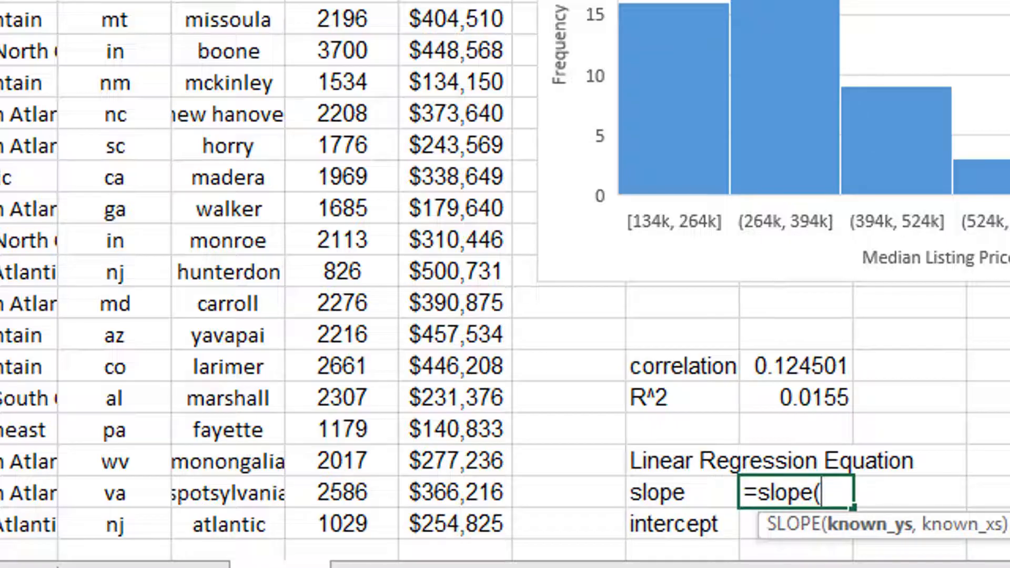
pyautogui.click(439, 522)
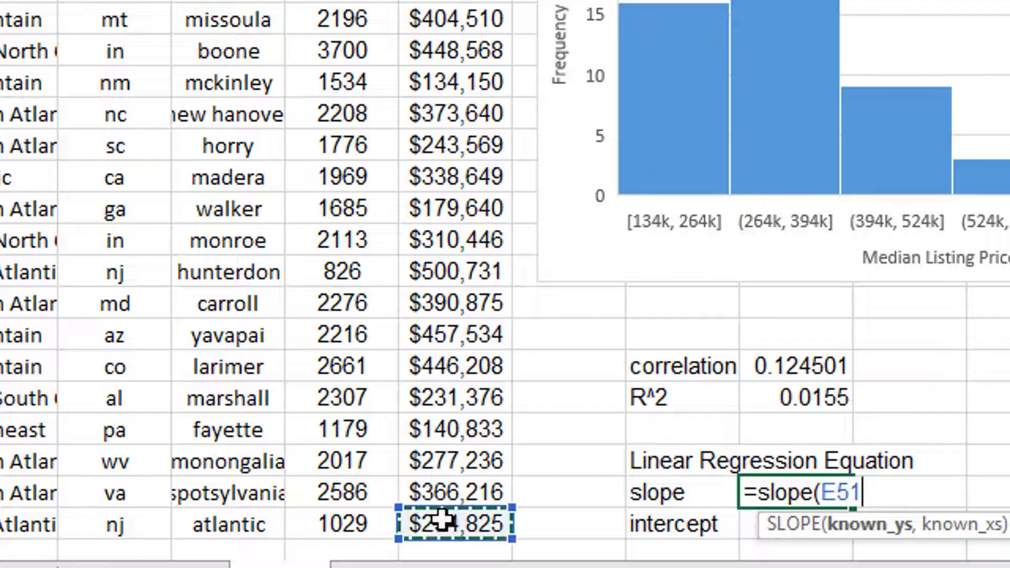
pyautogui.hotkey('ctrl', 'shift', 'Up')
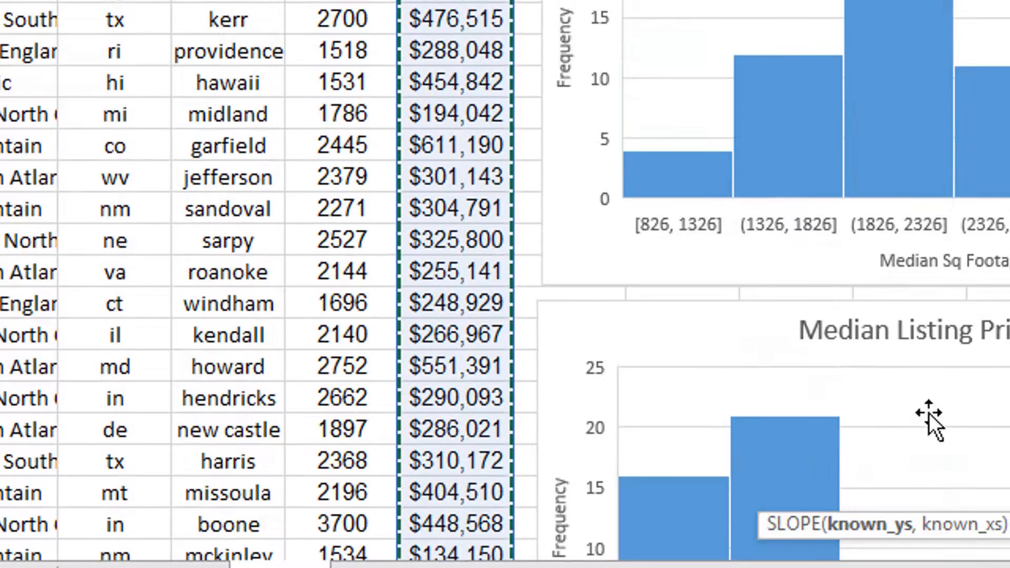
pyautogui.press('Escape')
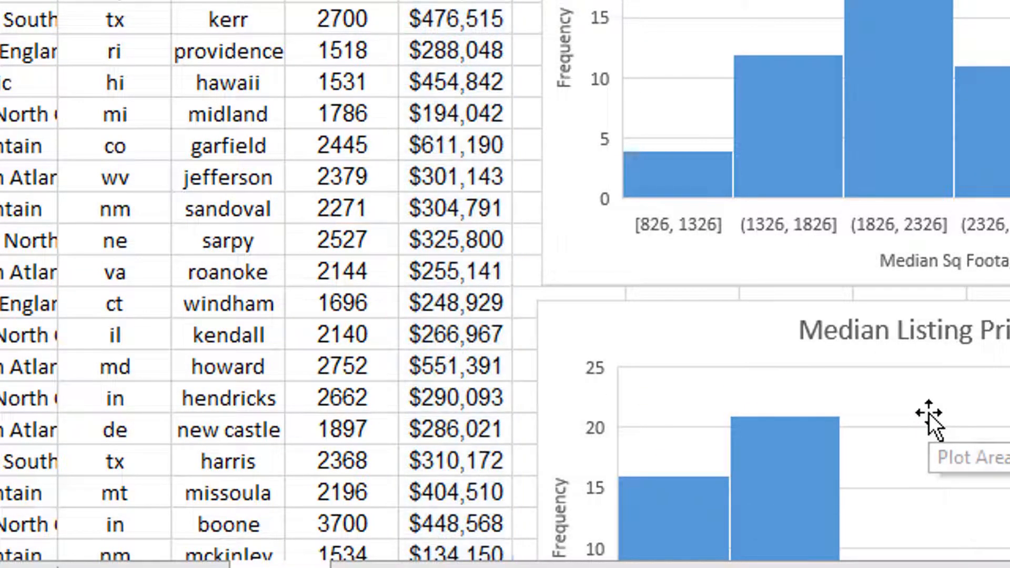
pyautogui.press('Return')
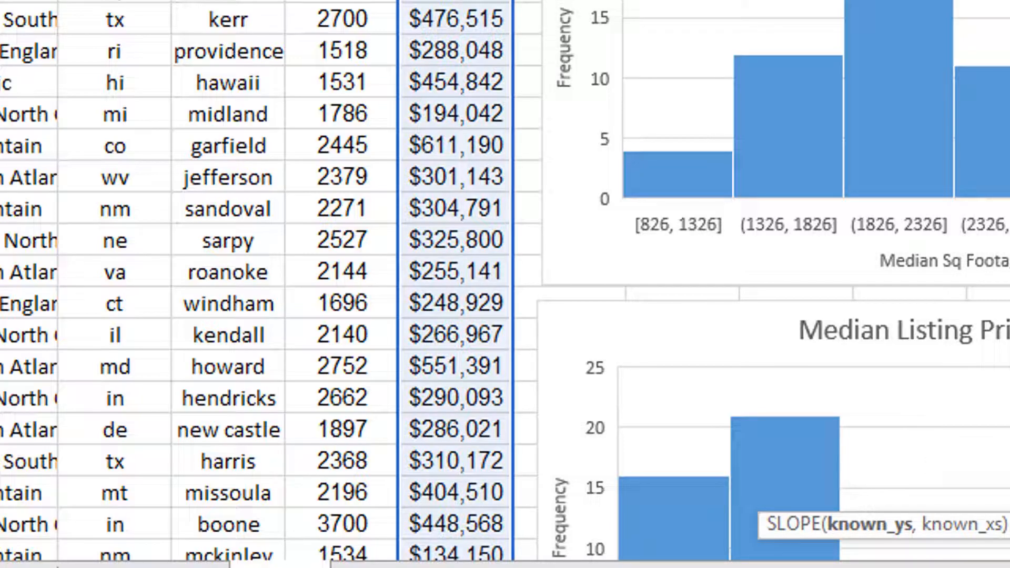
pyautogui.write(',')
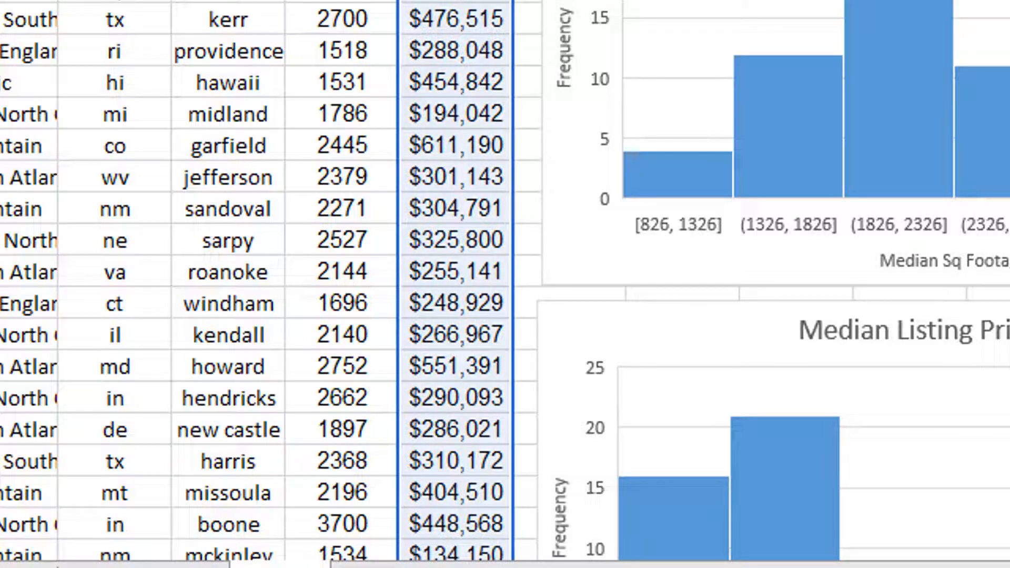
pyautogui.hotkey('ctrl', 'shift', 'Down')
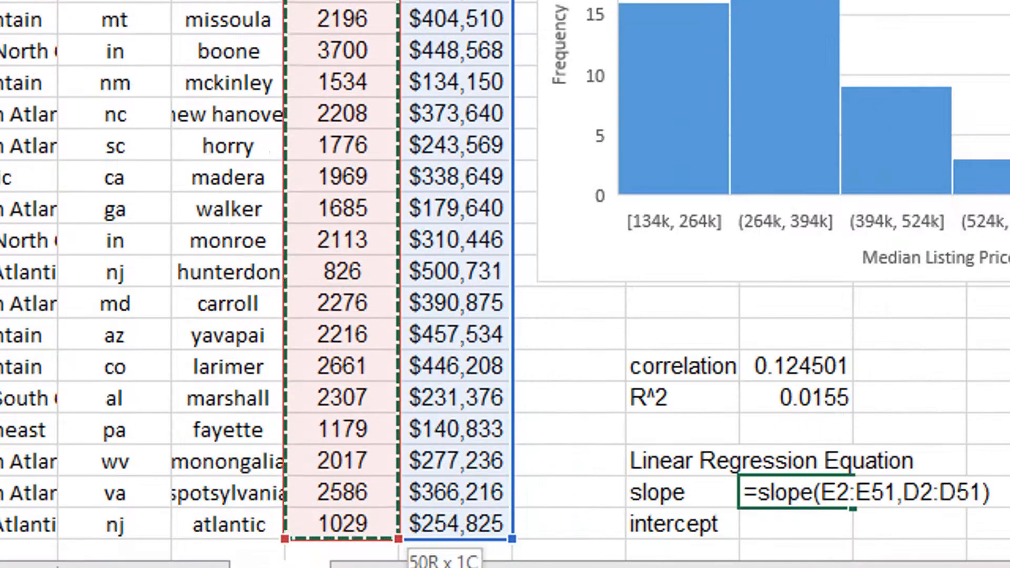
pyautogui.press('Return')
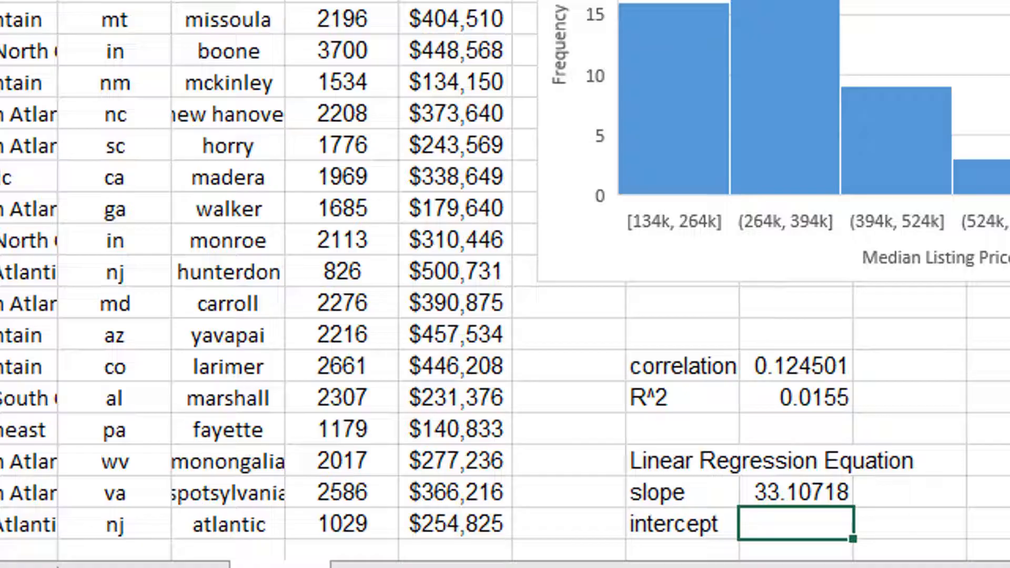
# - Calculate the regression intercept in cell H51 with the formula =INTERCEPT(E2:E51,D2:D51)
pyautogui.write('=intercep')
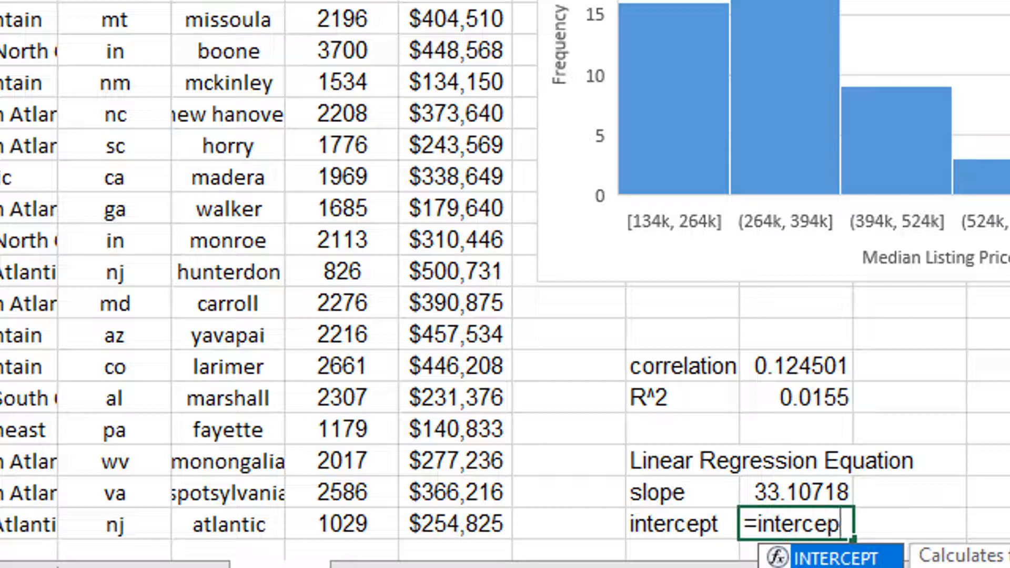
pyautogui.write('t(')
pyautogui.press('Left')
pyautogui.press('Left')
pyautogui.press('Left')
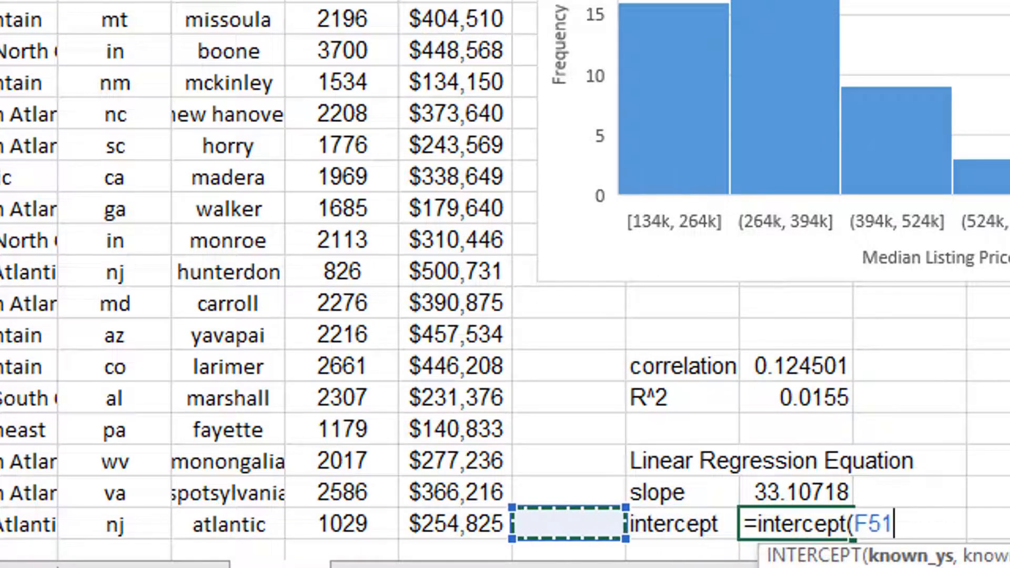
pyautogui.hotkey('ctrl', 'shift', 'Up')
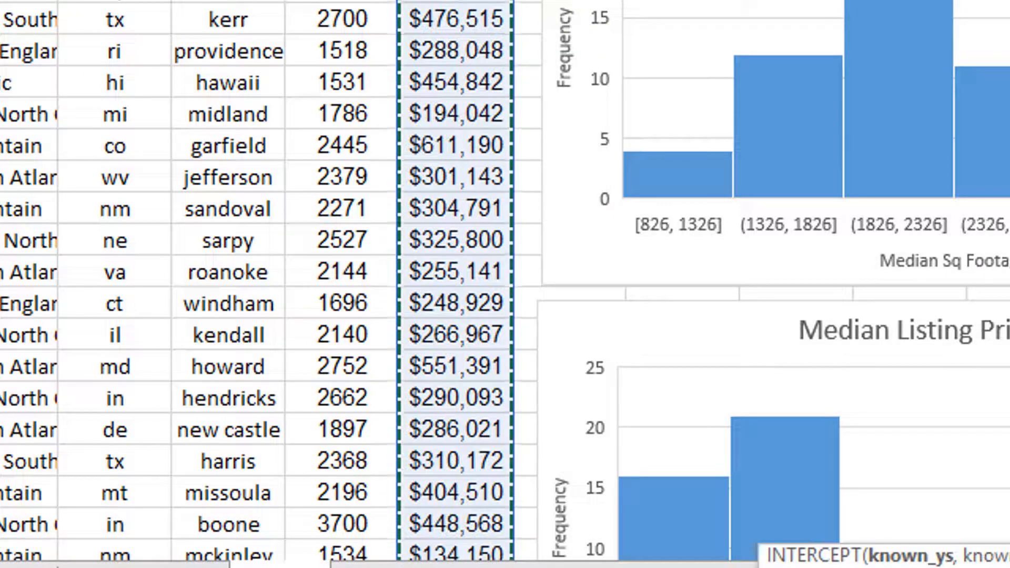
pyautogui.write(',')
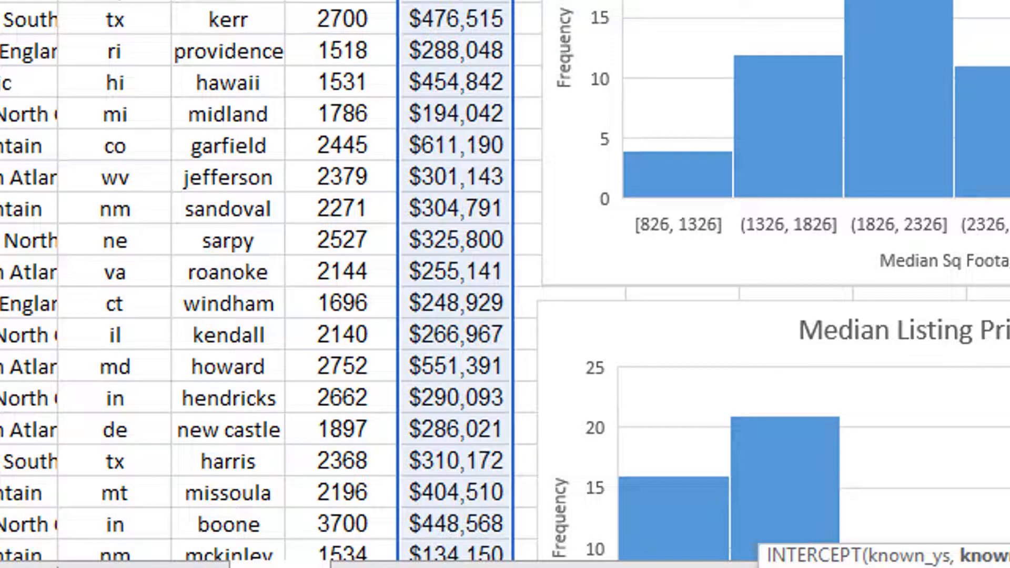
pyautogui.hotkey('ctrl', 'shift', 'Down')
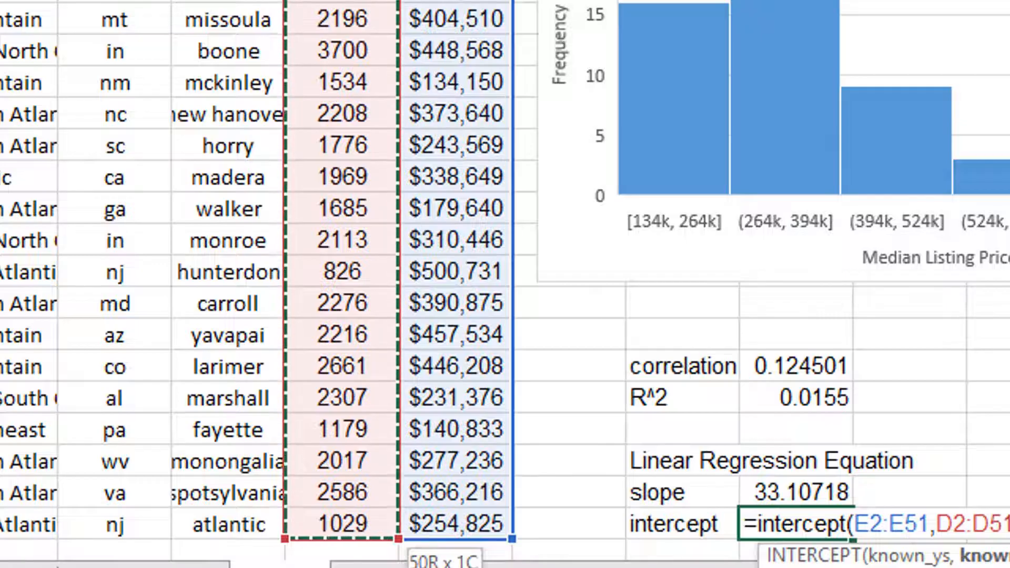
pyautogui.press('Return')
pyautogui.press('Up')
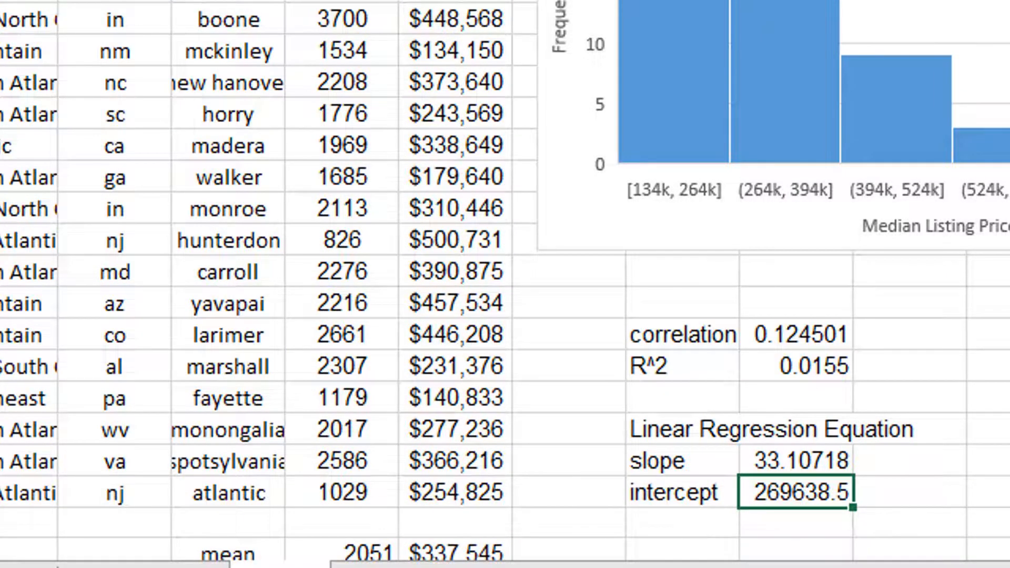
# - Write the regression equation "Y-hat = 269638.5 + 33.10718X" as text in cell G53
pyautogui.press('Down')
pyautogui.press('Down')
pyautogui.press('Left')
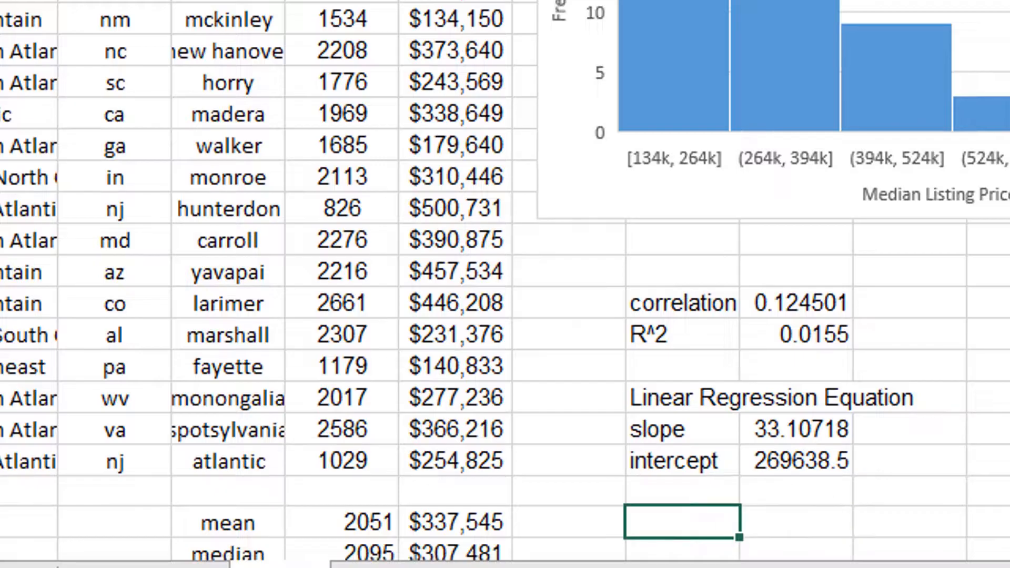
pyautogui.write('Y-hat = ')
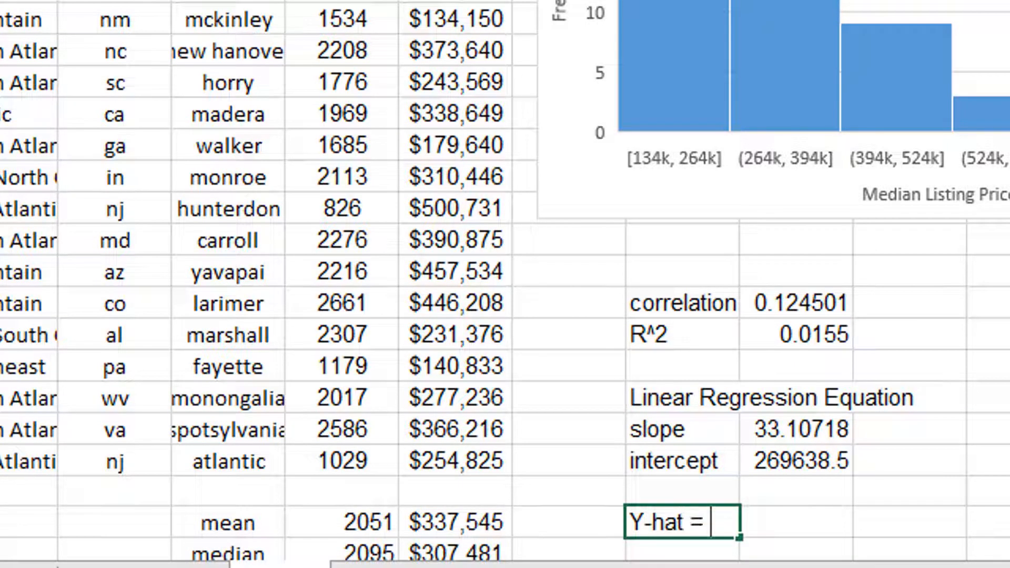
pyautogui.write('2696')
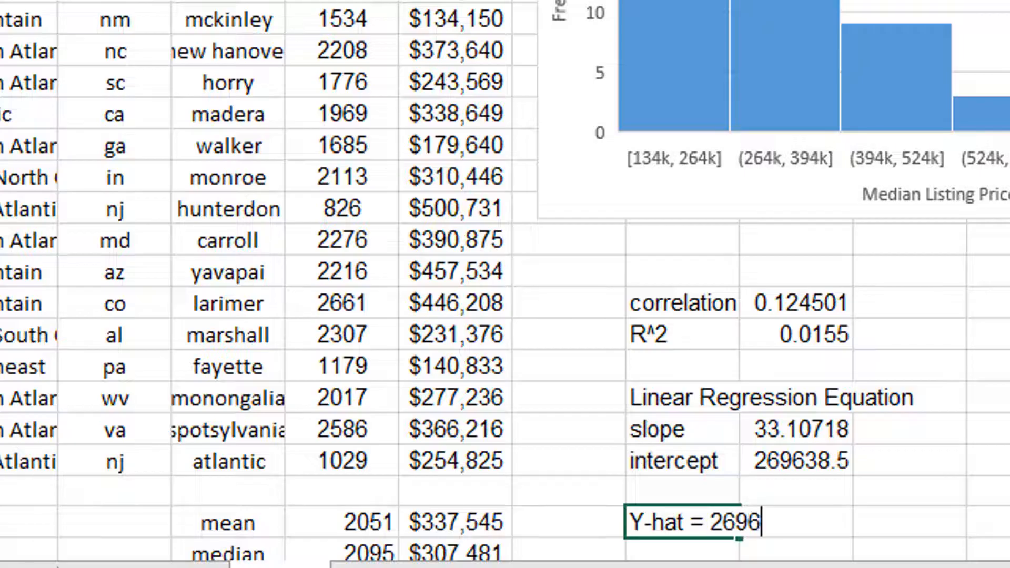
pyautogui.write('38.5 + ')
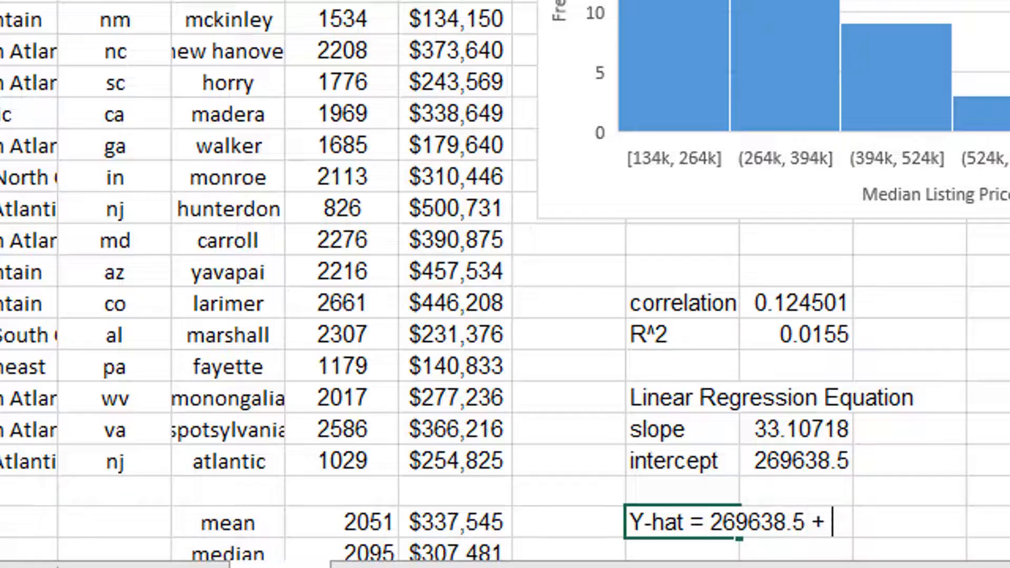
pyautogui.write('33.10718X')
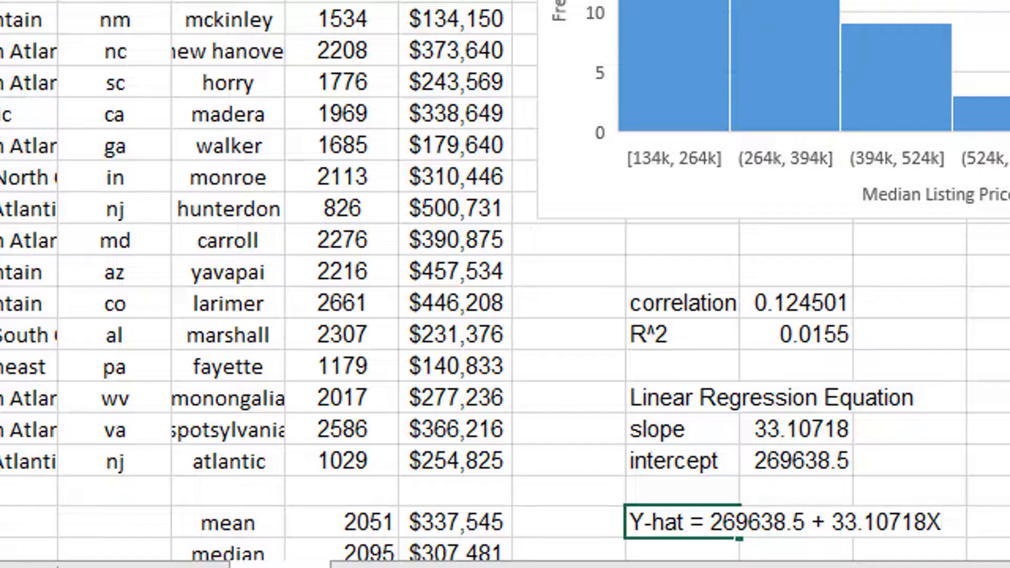
pyautogui.press('Left')
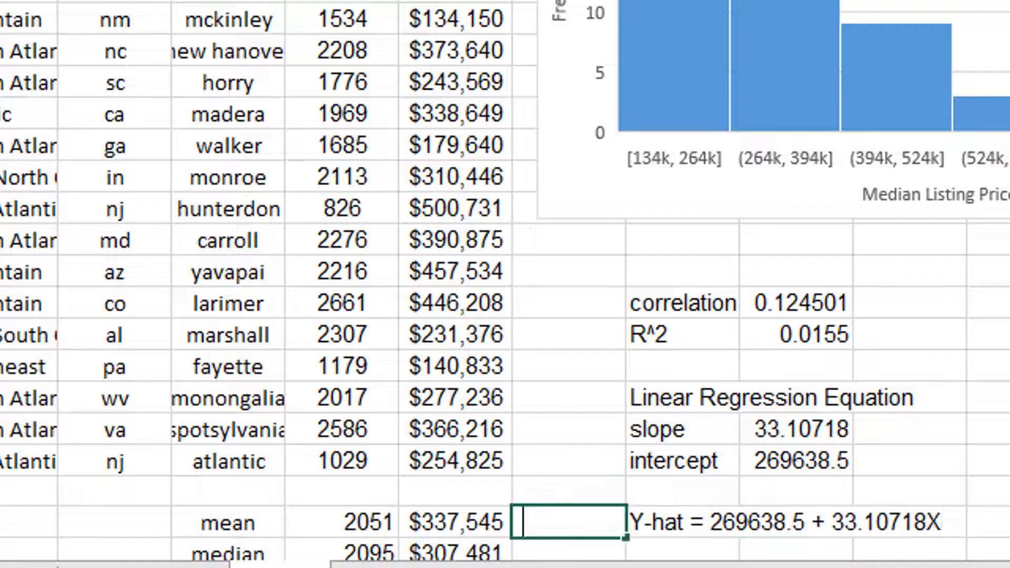
pyautogui.press('Right')
pyautogui.press('Right')
pyautogui.press('Right')
pyautogui.press('Right')
pyautogui.press('Right')
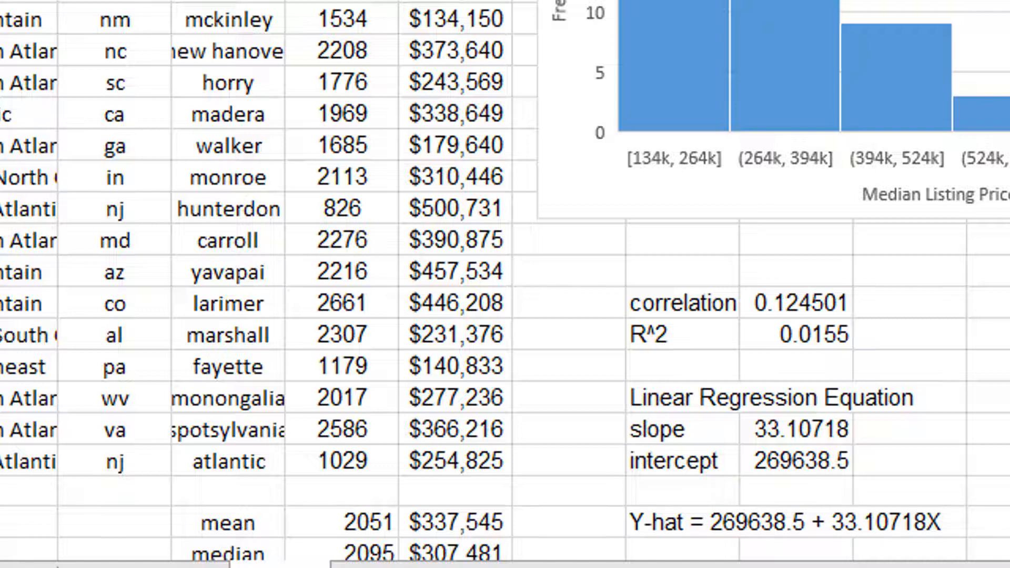
pyautogui.press('Left')
pyautogui.press('Left')
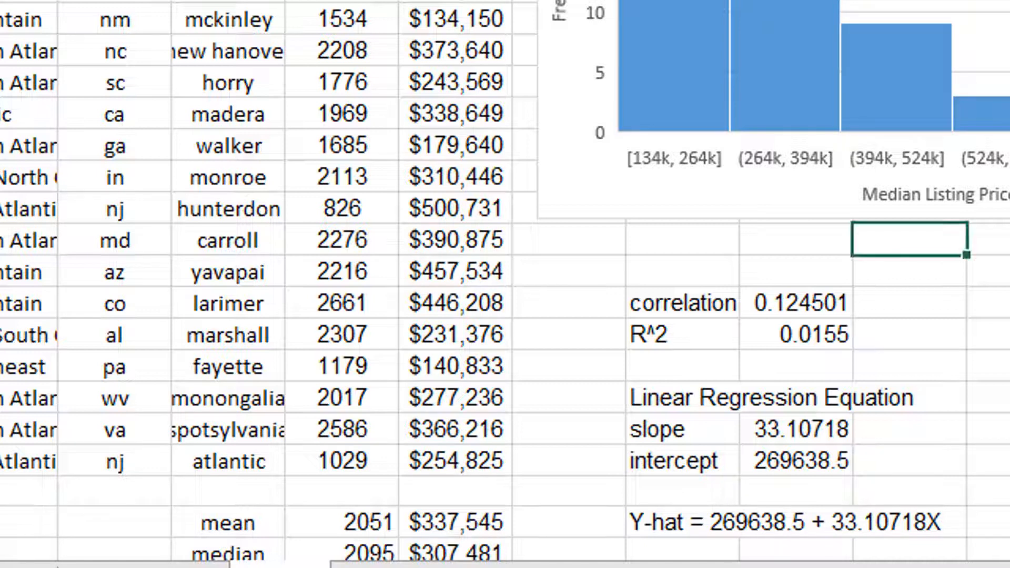
# - Enter the note "suppose we have a county with median sq foot 1574" in cell G55
pyautogui.scroll(-2, 591, 337)
pyautogui.click(141, 345)
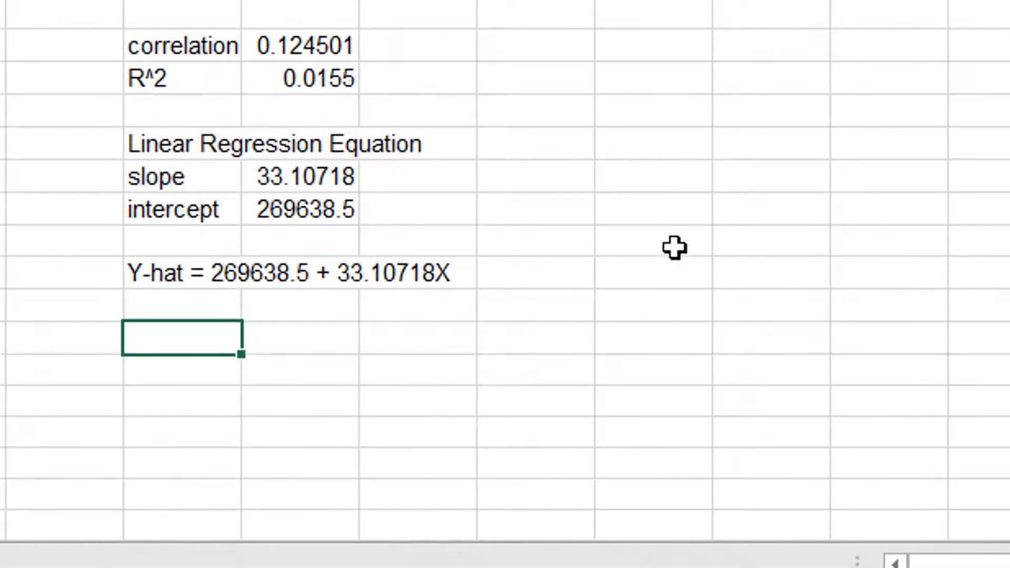
pyautogui.write('suppose wee have')
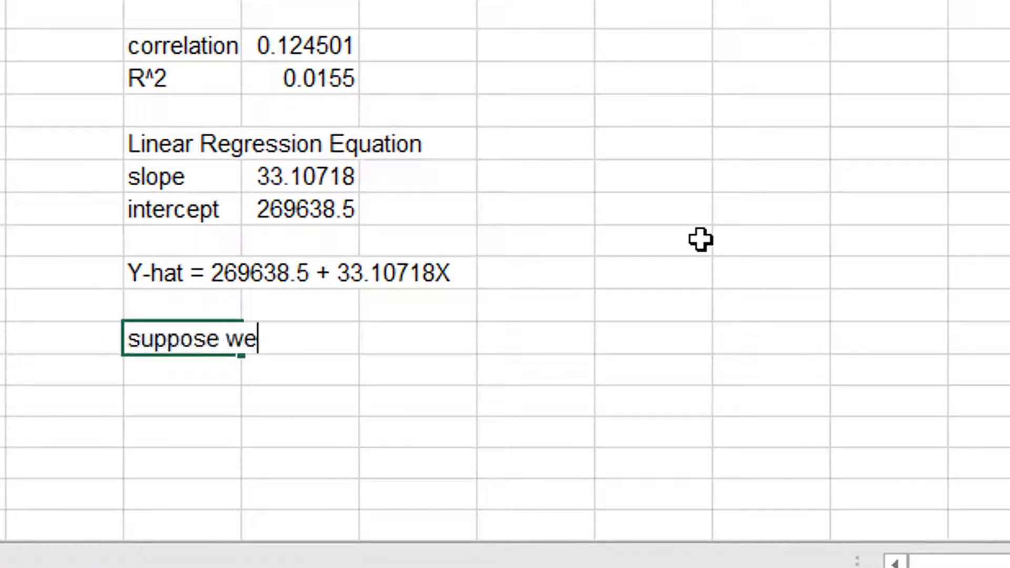
pyautogui.press('BackSpace')
pyautogui.press('BackSpace')
pyautogui.press('BackSpace')
pyautogui.press('BackSpace')
pyautogui.press('BackSpace')
pyautogui.press('BackSpace')
pyautogui.press('BackSpace')
pyautogui.write('hav')
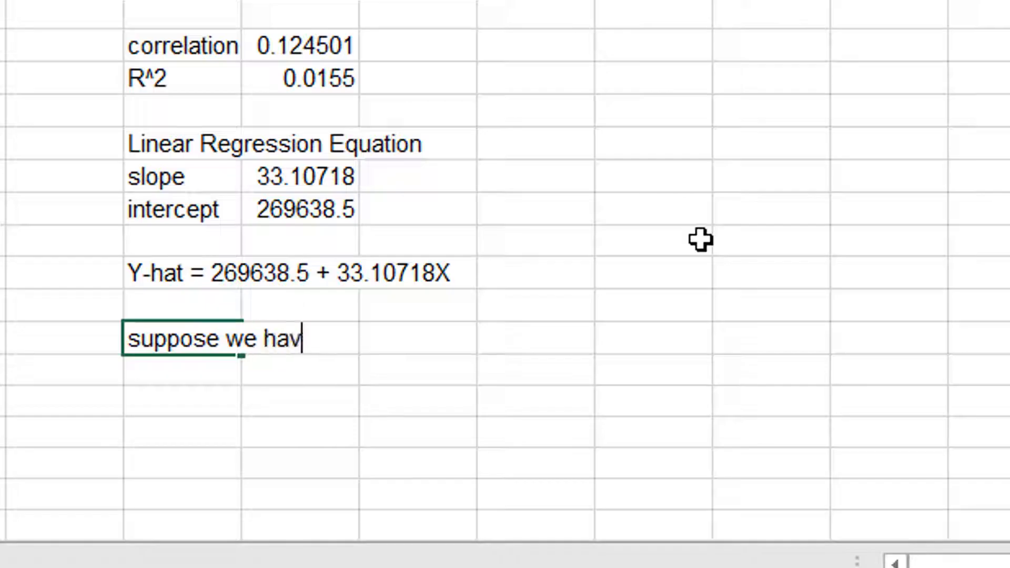
pyautogui.write('e a county with ')
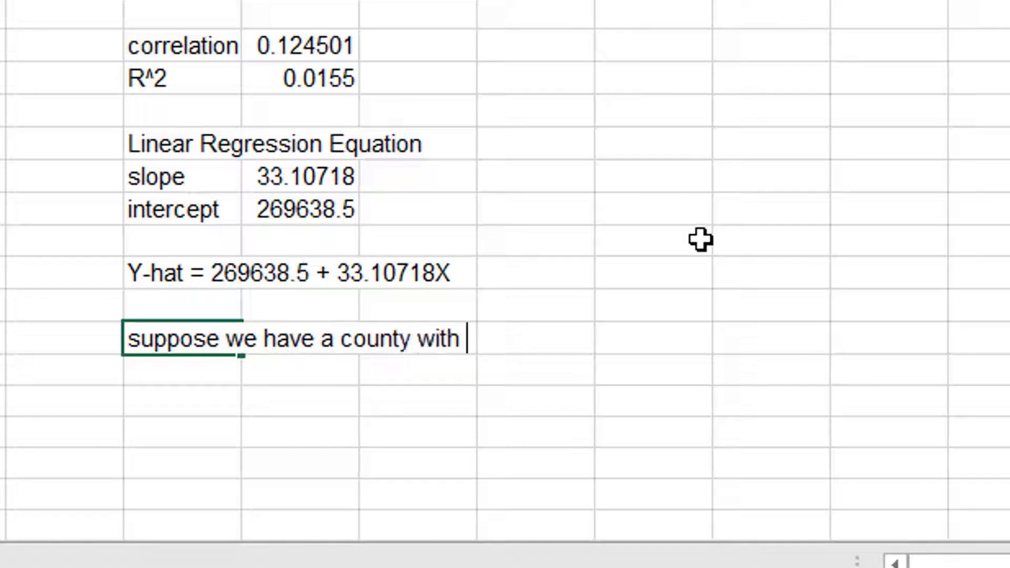
pyautogui.write('median sq foot')
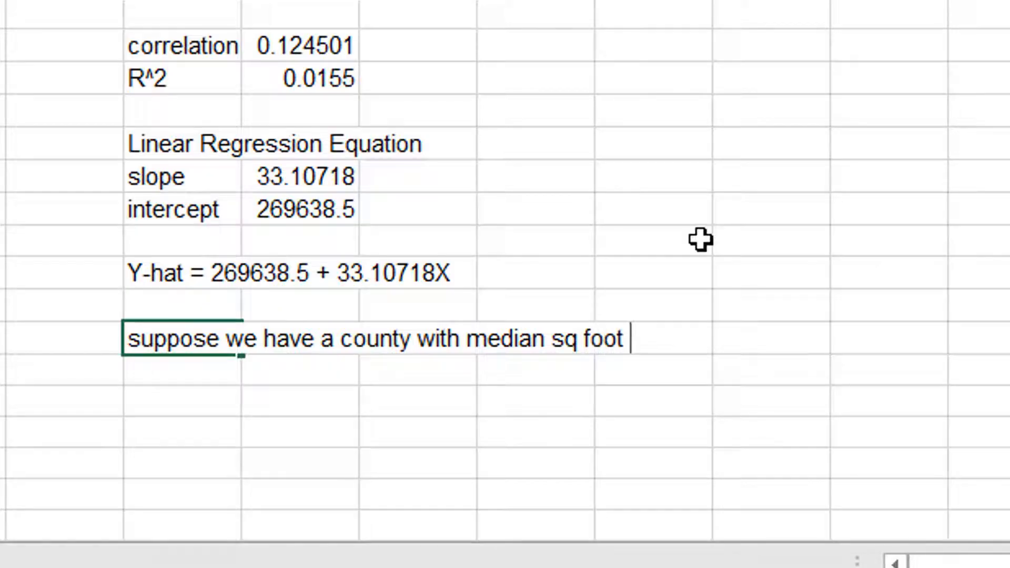
pyautogui.write('1574')
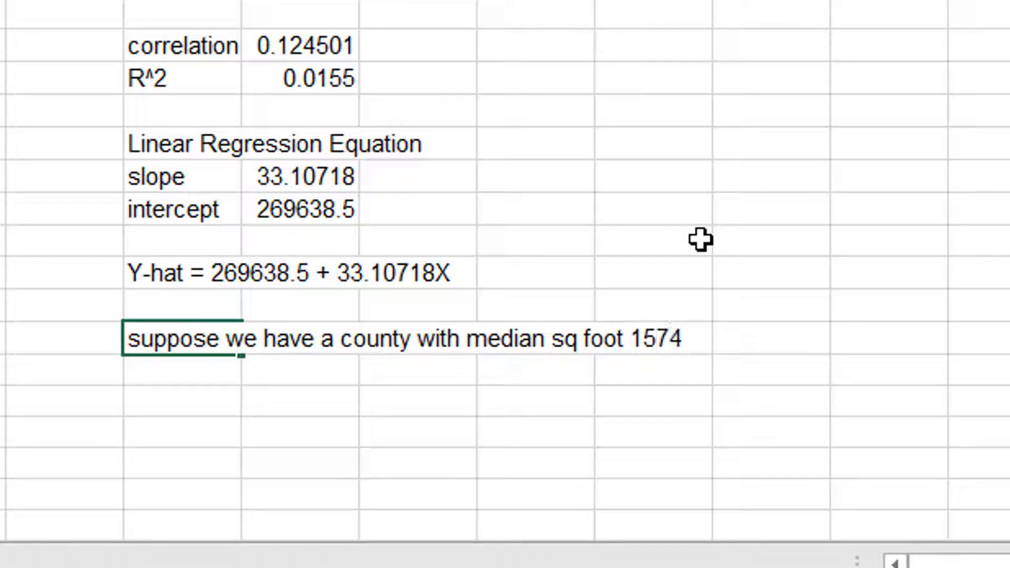
pyautogui.press('Return')
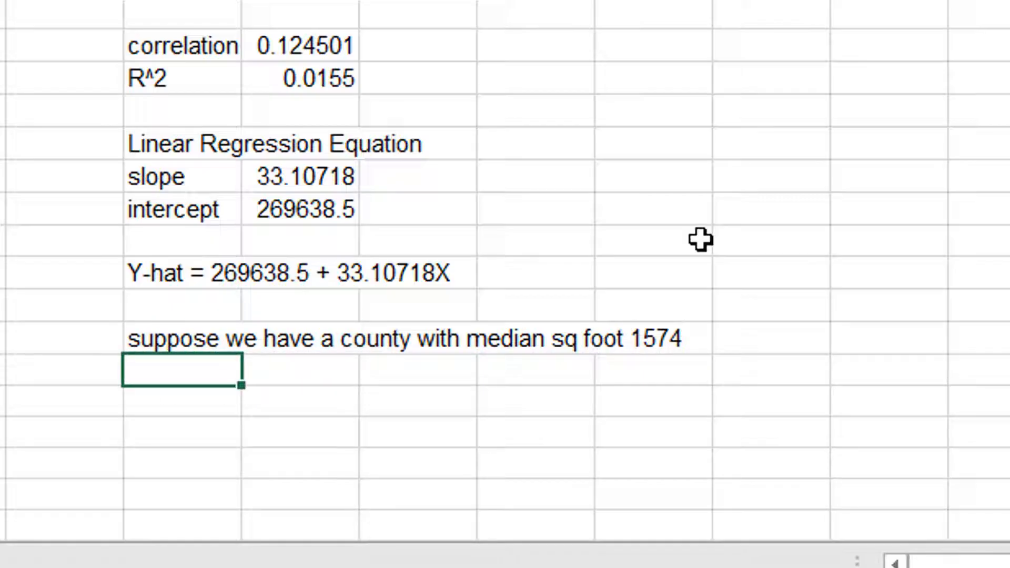
# - Calculate the predicted listing price for 1574 square feet in cell G56 with the formula =H51+H50*1574
pyautogui.write('=')
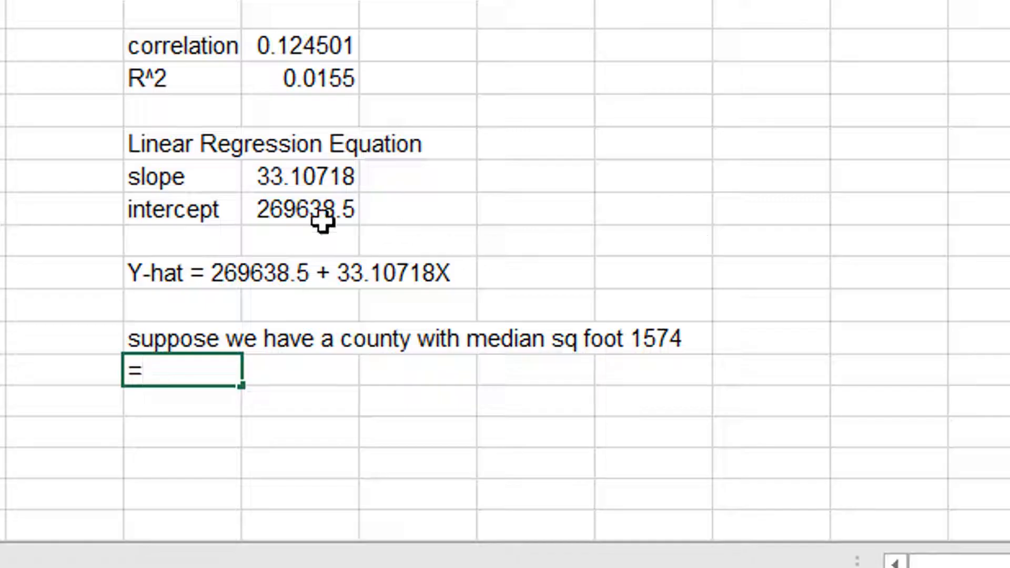
pyautogui.click(299, 211)
pyautogui.write('+')
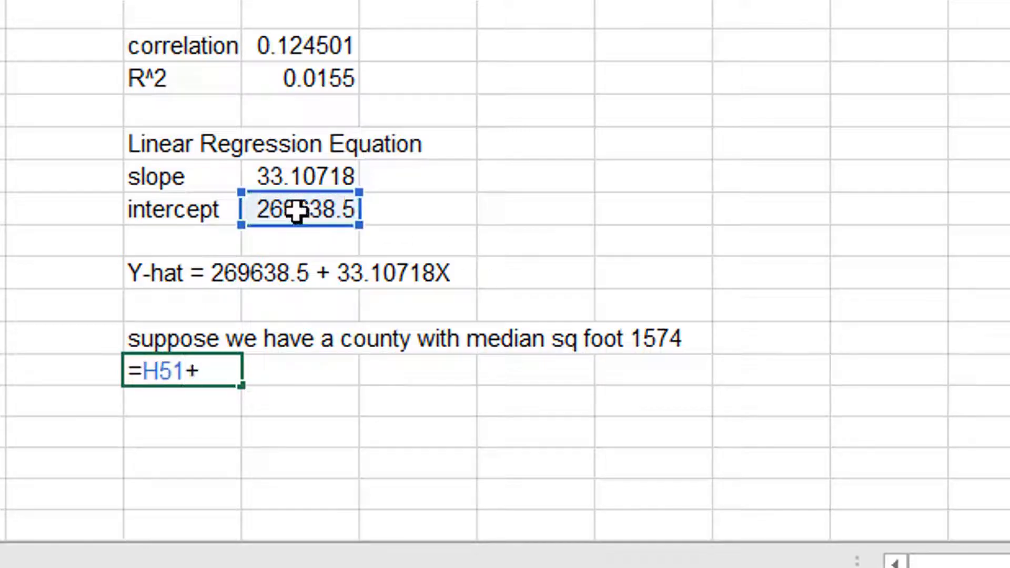
pyautogui.click(289, 178)
pyautogui.write('*')
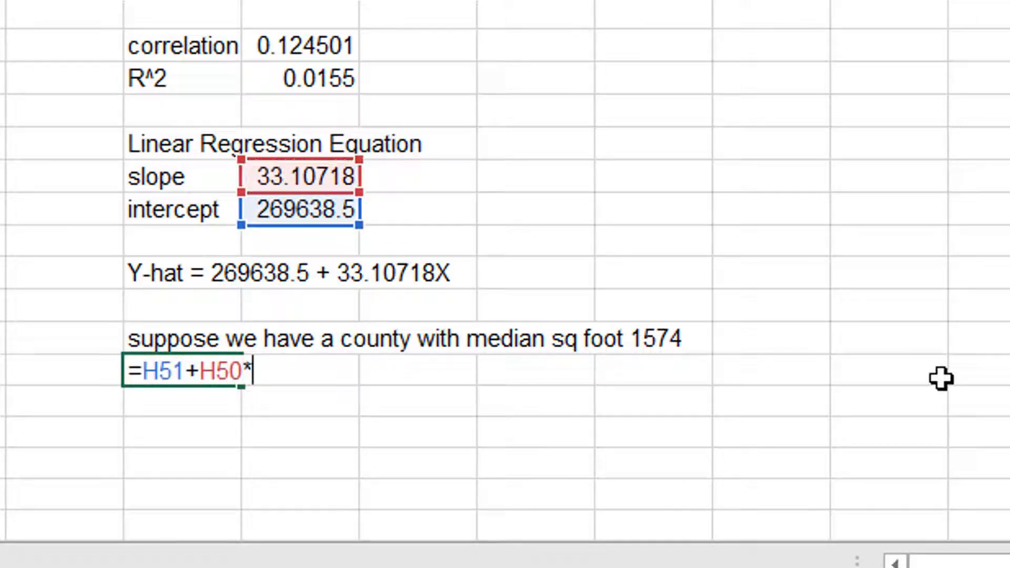
pyautogui.write('1574')
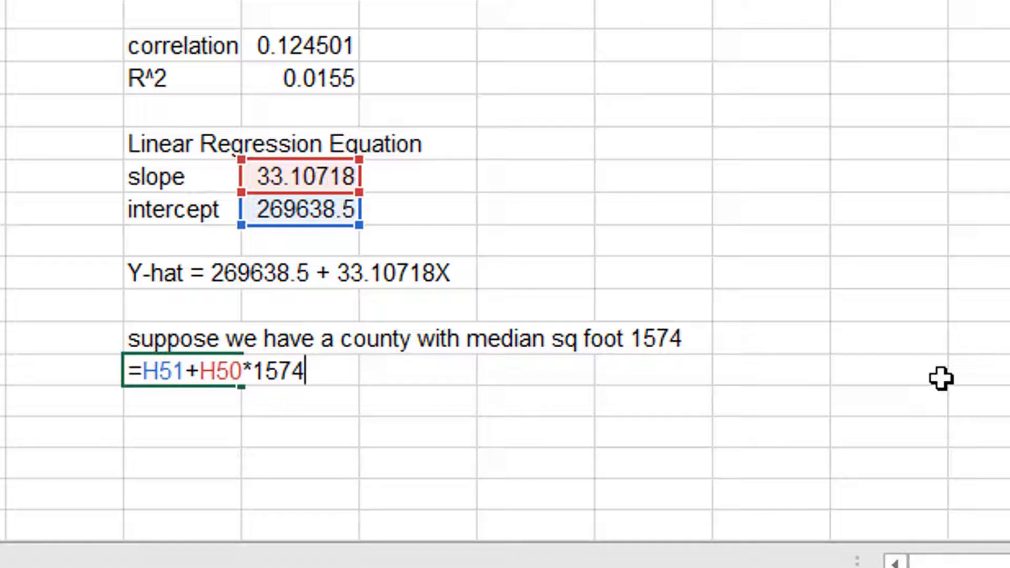
pyautogui.press('Return')
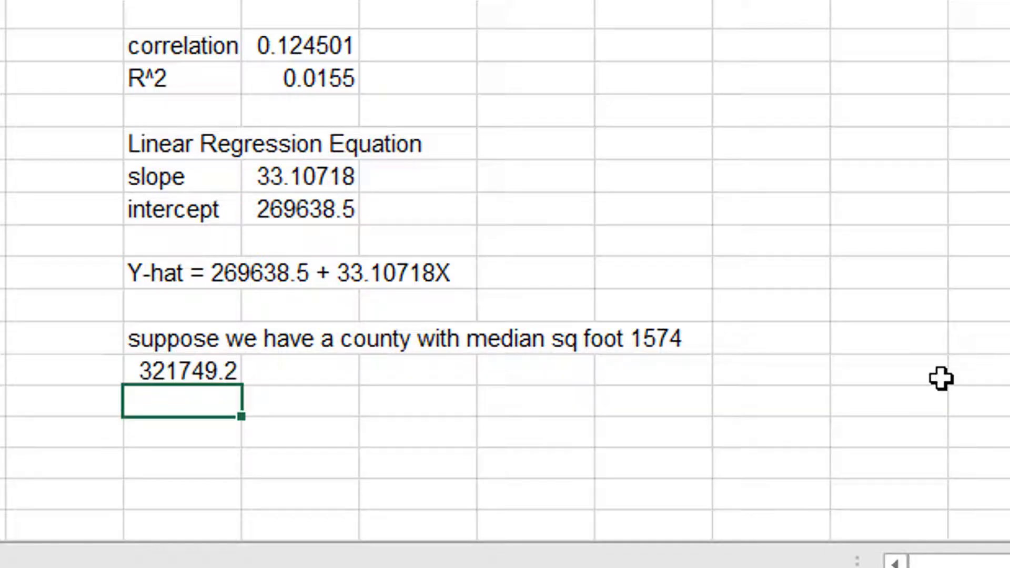
# - Format the predicted price in cell G56 as dollar currency with no decimal places and center it in the cell
pyautogui.press('Up')
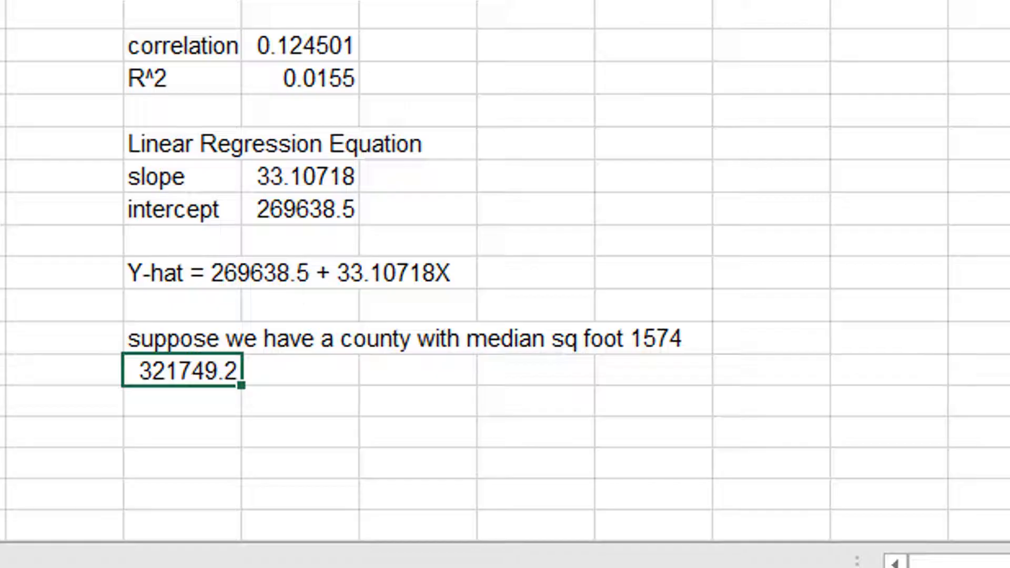
pyautogui.hotkey('ctrl', 'shift', '4')
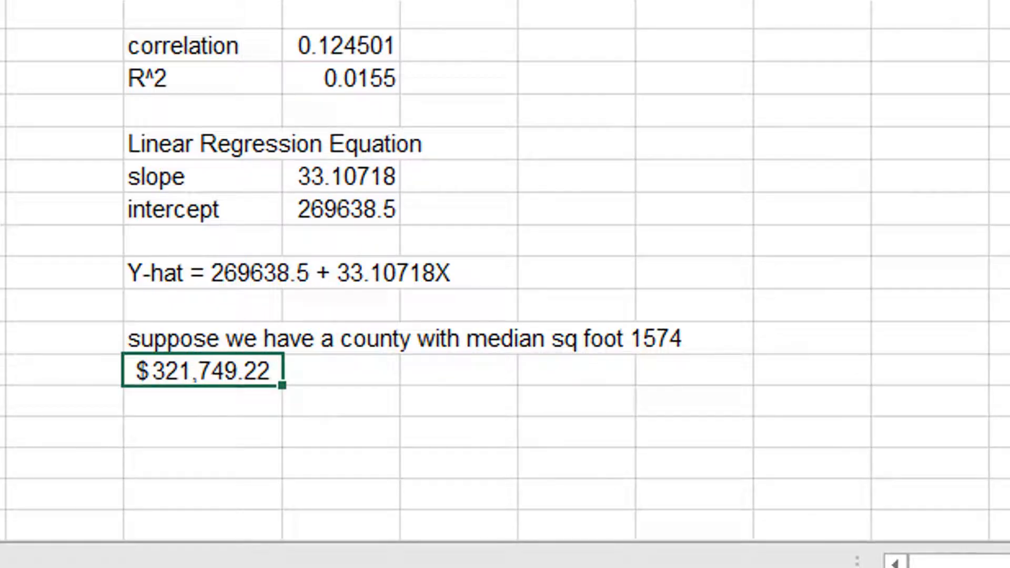
pyautogui.hotkey('alt', 'h')
pyautogui.press('9')
pyautogui.hotkey('alt', 'h')
pyautogui.press('9')
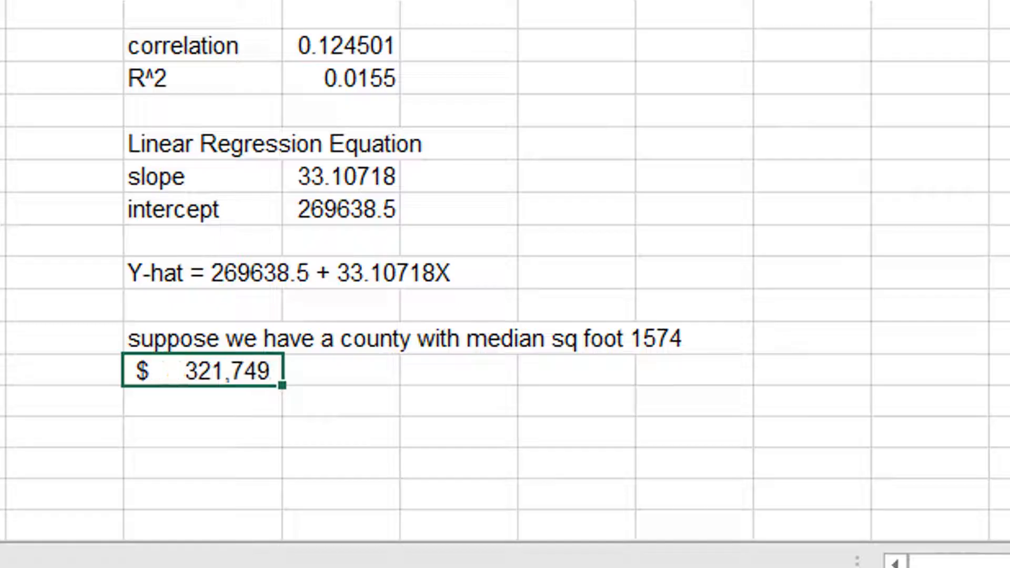
pyautogui.click(428, 432)
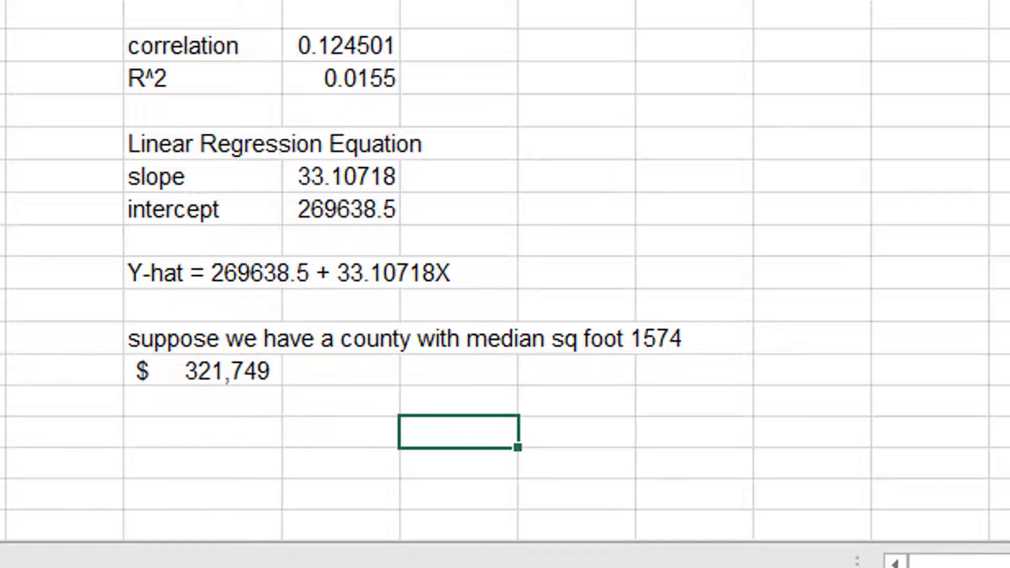
pyautogui.click(2, 339)
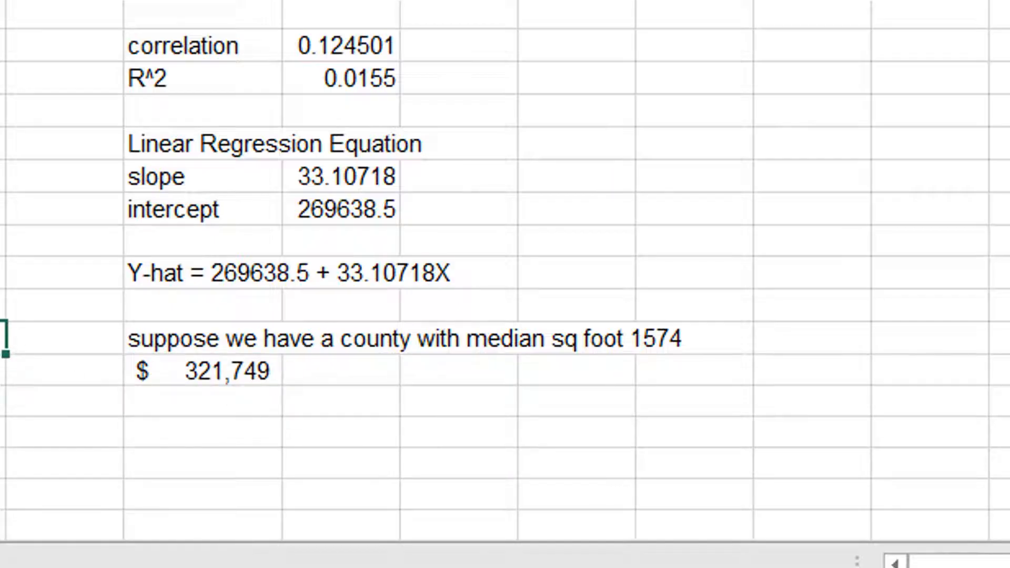
pyautogui.click(210, 371)
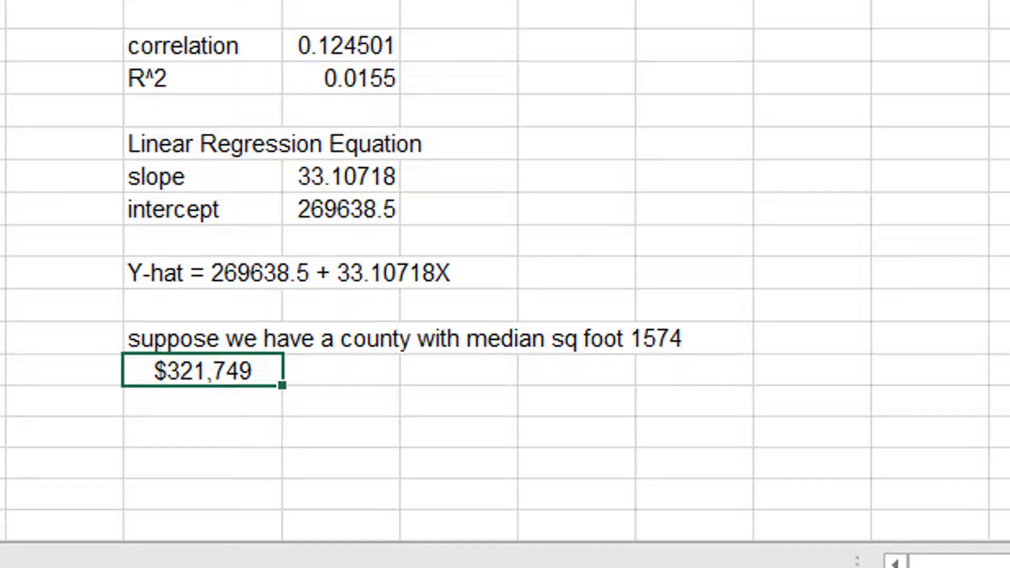
pyautogui.scroll(10, 505, 262)
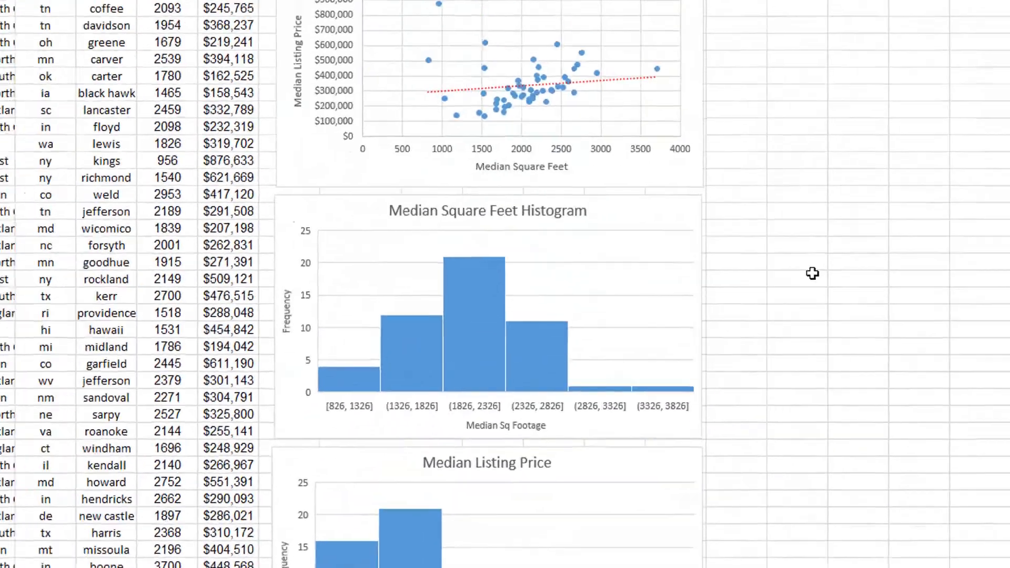